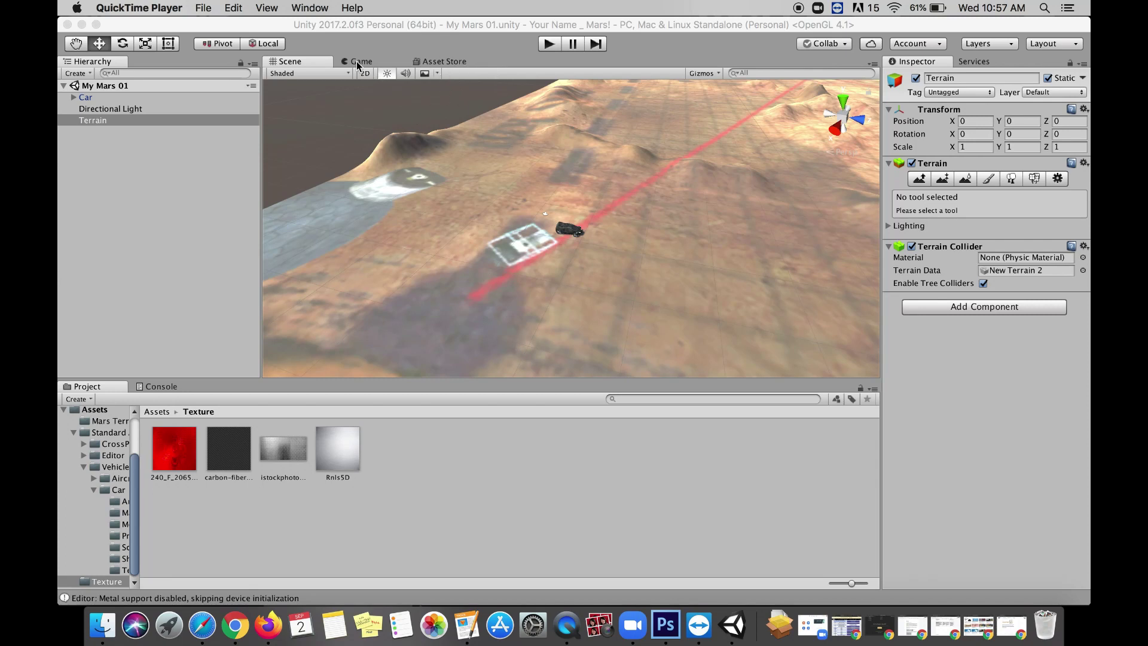
Step: Switch to the Game view, then load the Asset Store tab inside the editor
left_click(356, 61)
left_click(433, 60)
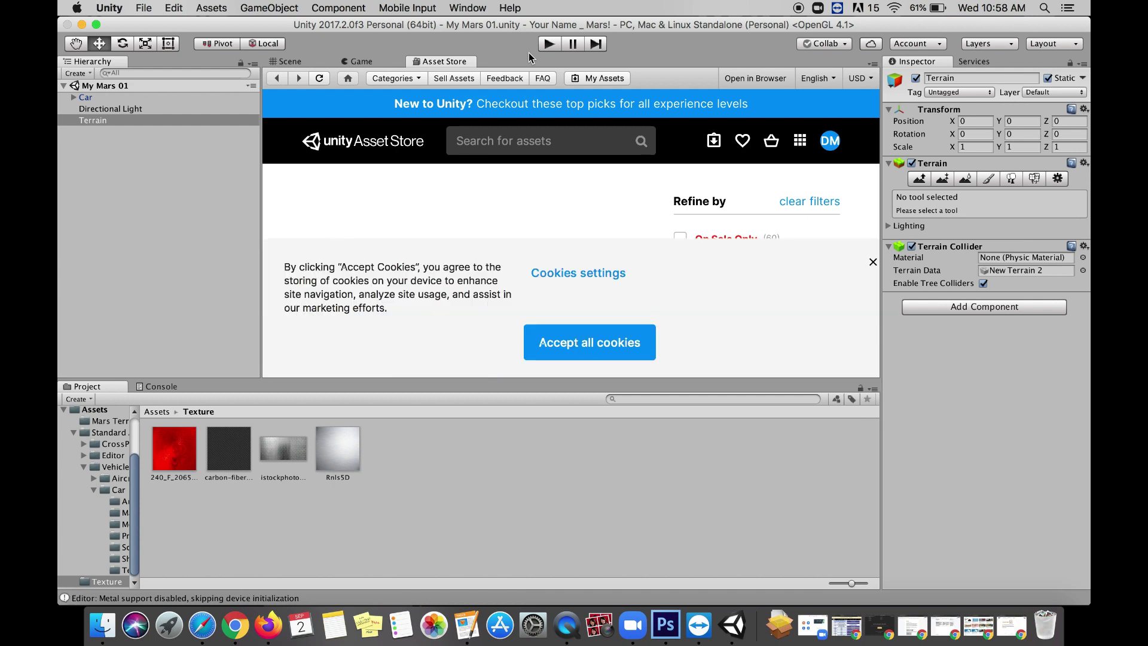
Step: Accept the cookie notice and float the Asset Store as an enlarged window at the top-left
left_click(580, 347)
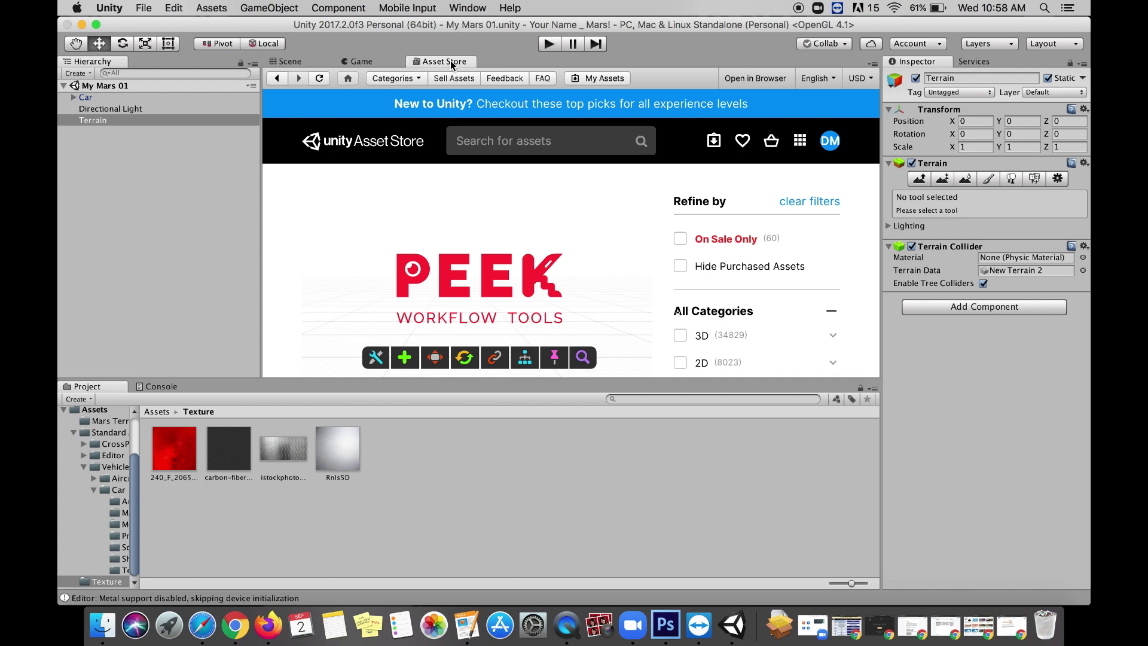
left_click_drag(450, 60, 454, 116)
left_click_drag(453, 172, 547, 504)
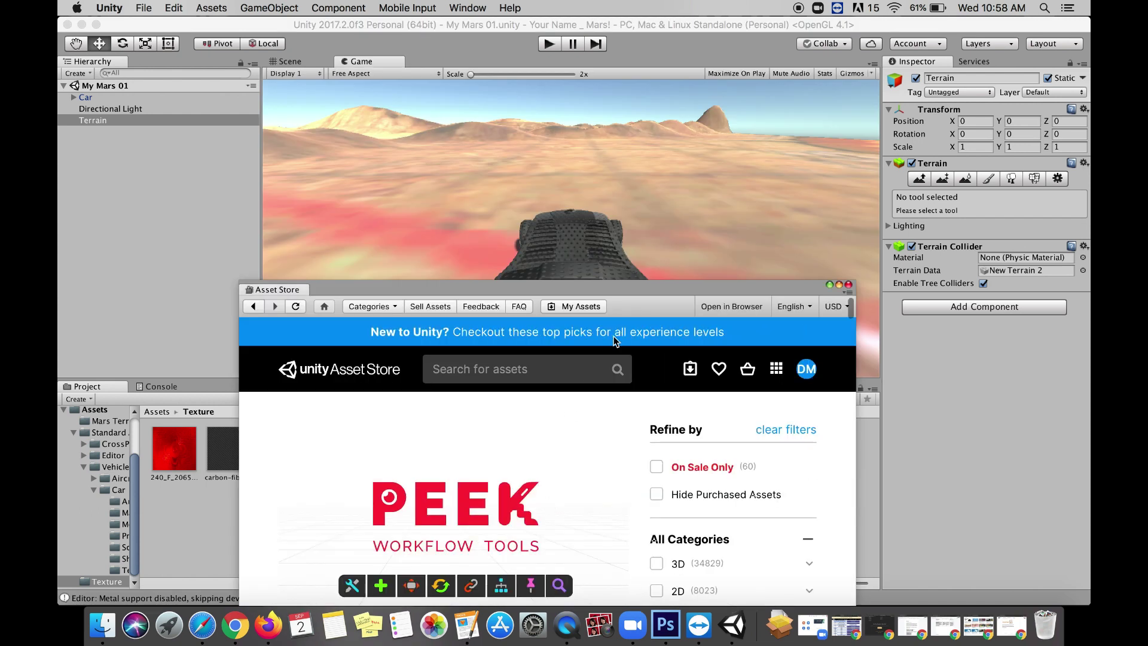
left_click_drag(618, 292, 435, 6)
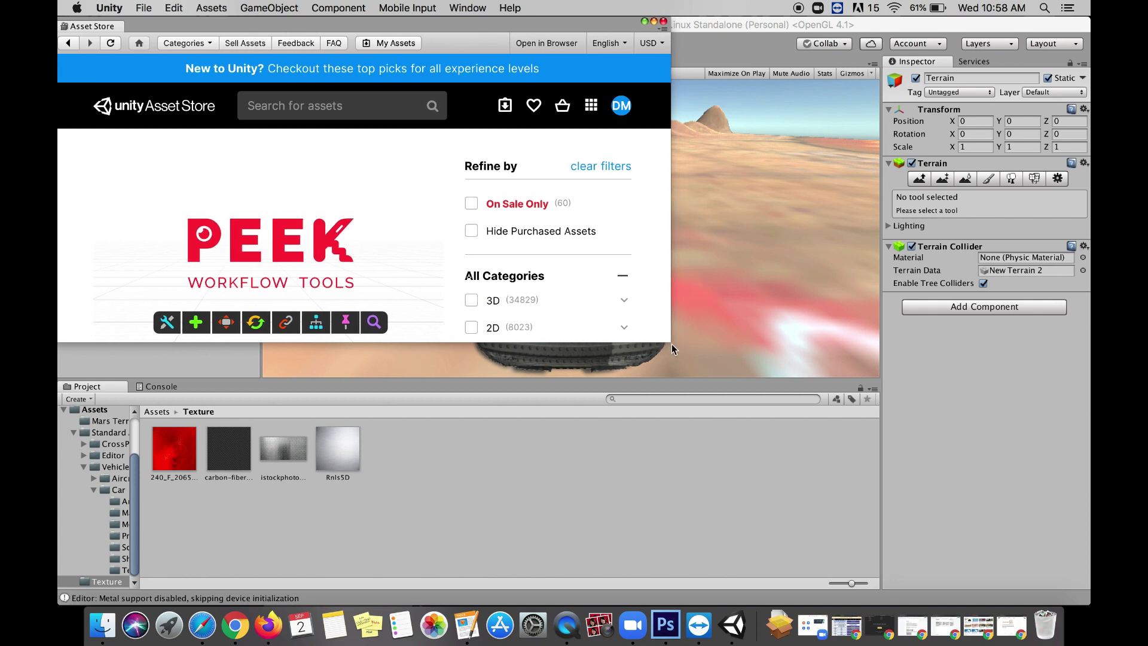
left_click_drag(669, 341, 1079, 601)
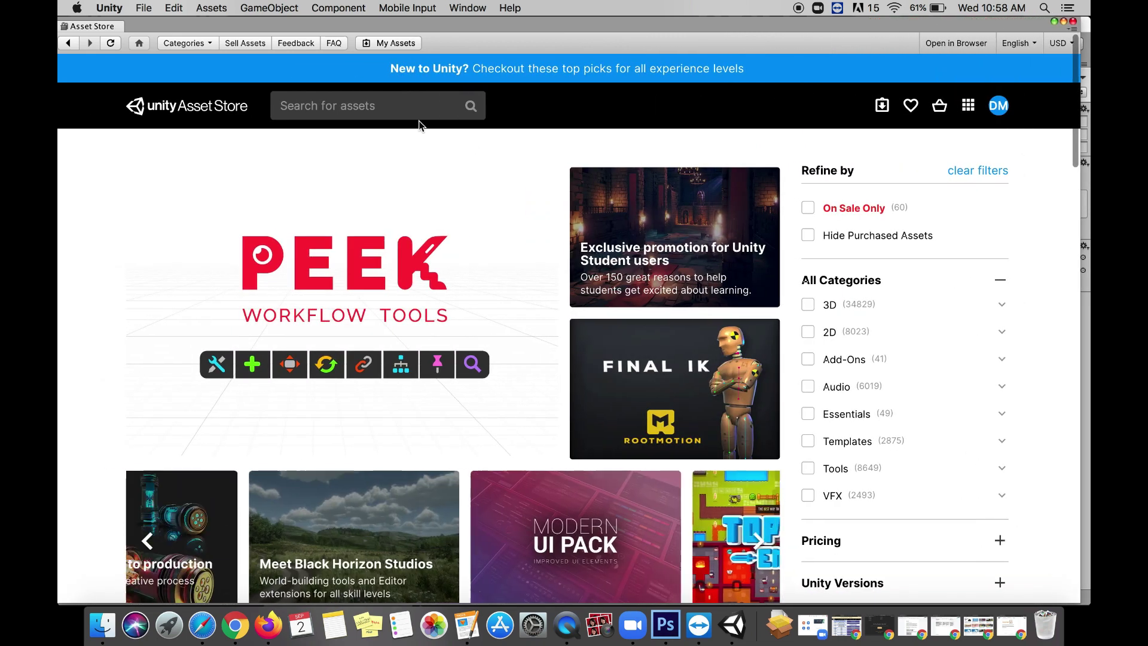
Step: Filter the store's Pricing to $0–$0 free assets only, showing 6240 results
scroll(500, 245, "down", 4)
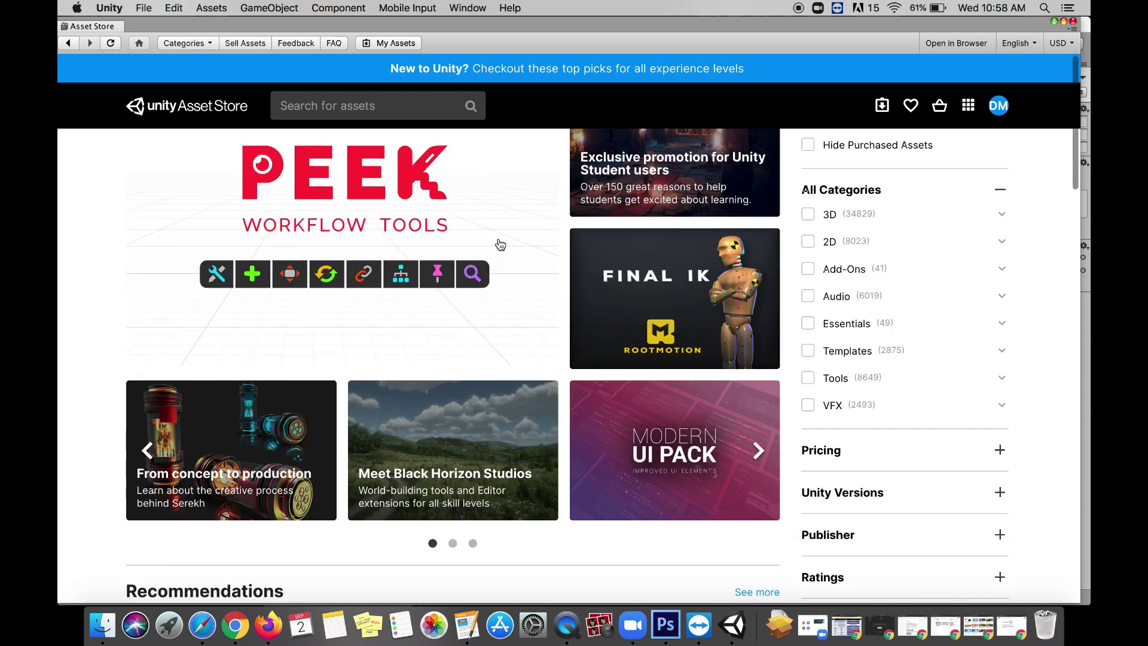
left_click(836, 421)
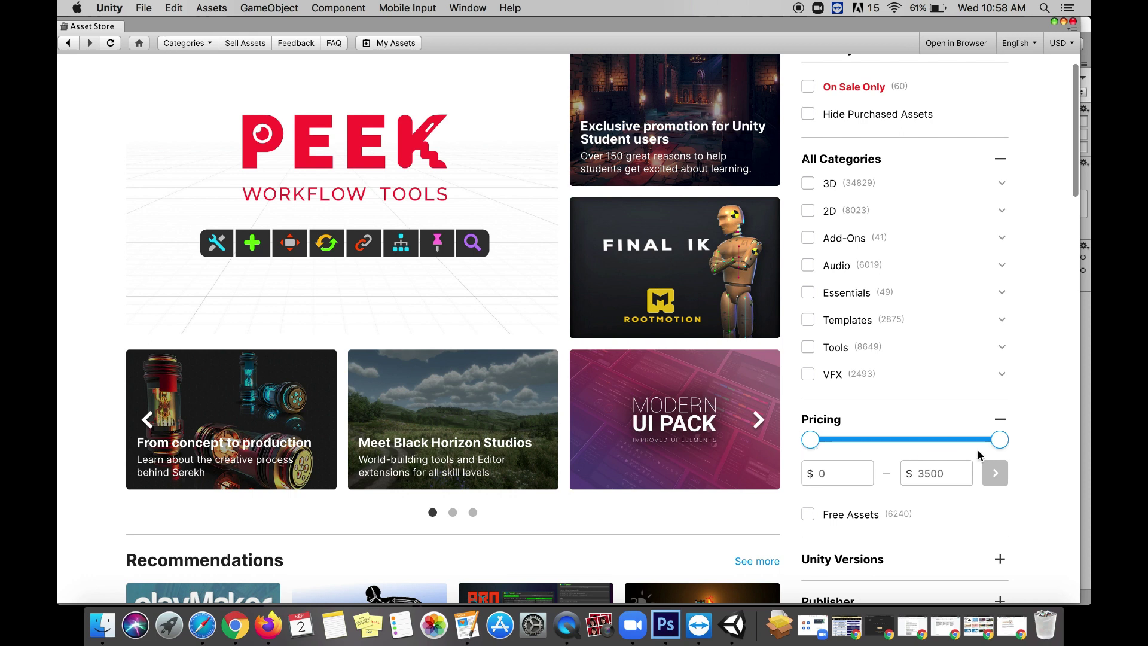
left_click_drag(994, 448, 777, 441)
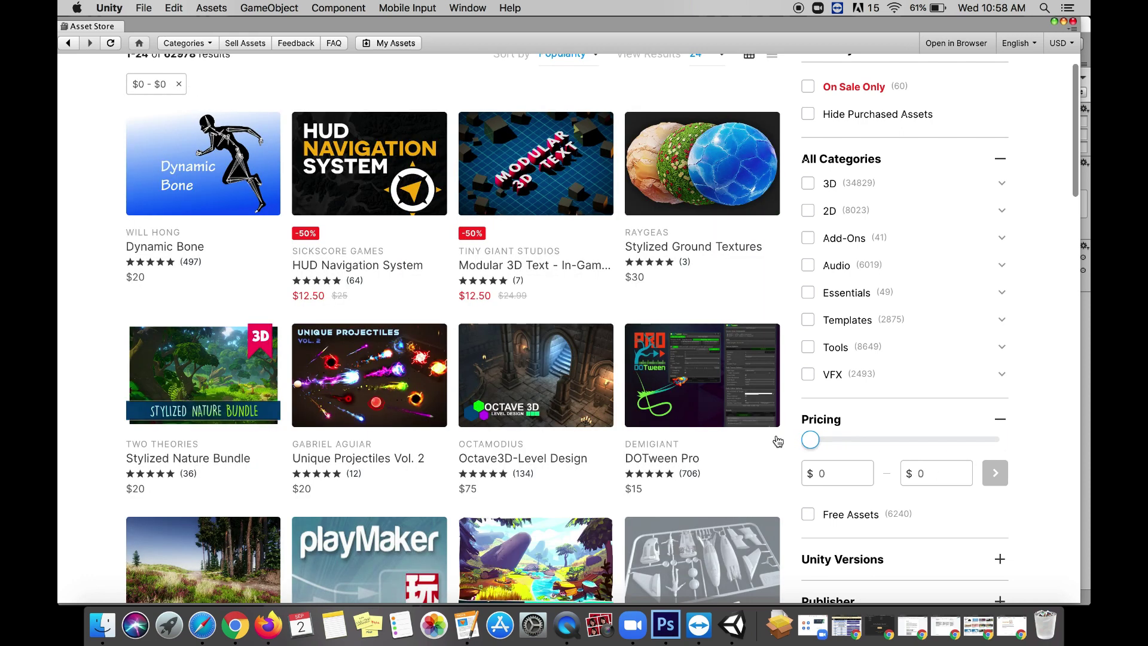
left_click(809, 515)
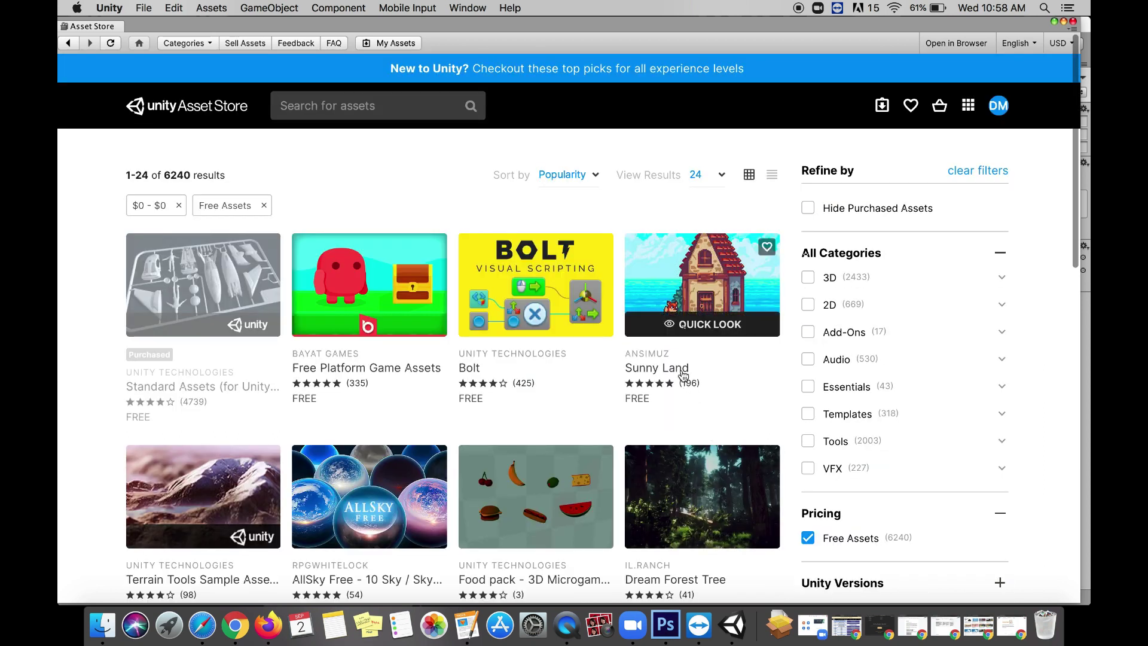
scroll(682, 368, "down", 3)
scroll(683, 376, "up", 3)
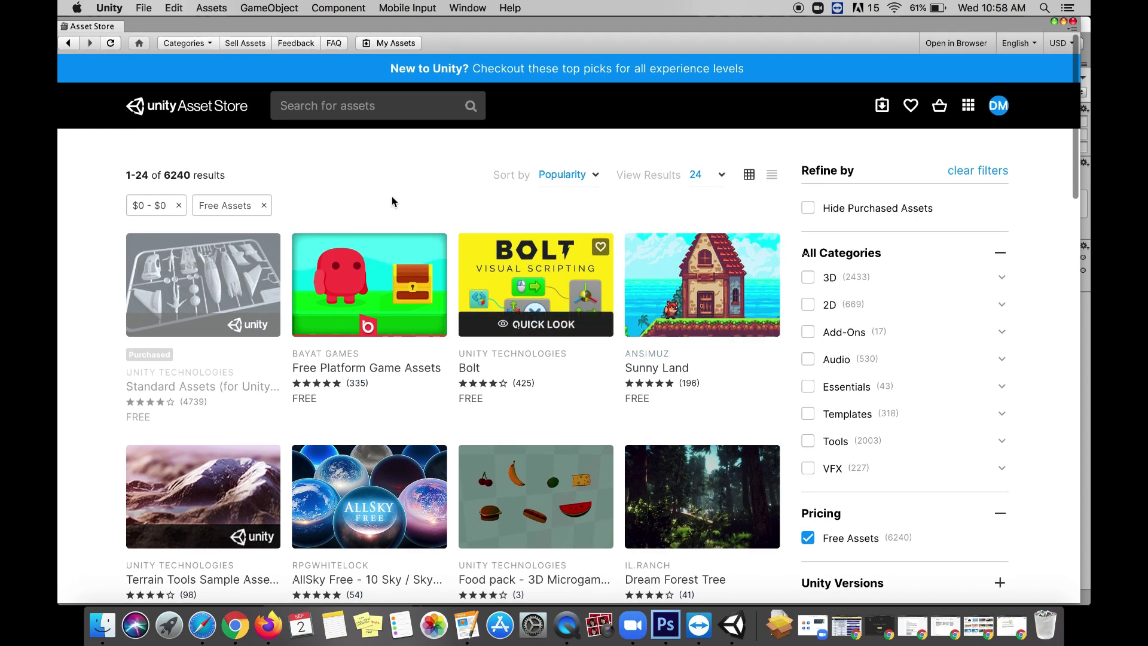
Step: Search the Asset Store for 'mars' and scroll through the results
left_click(395, 109)
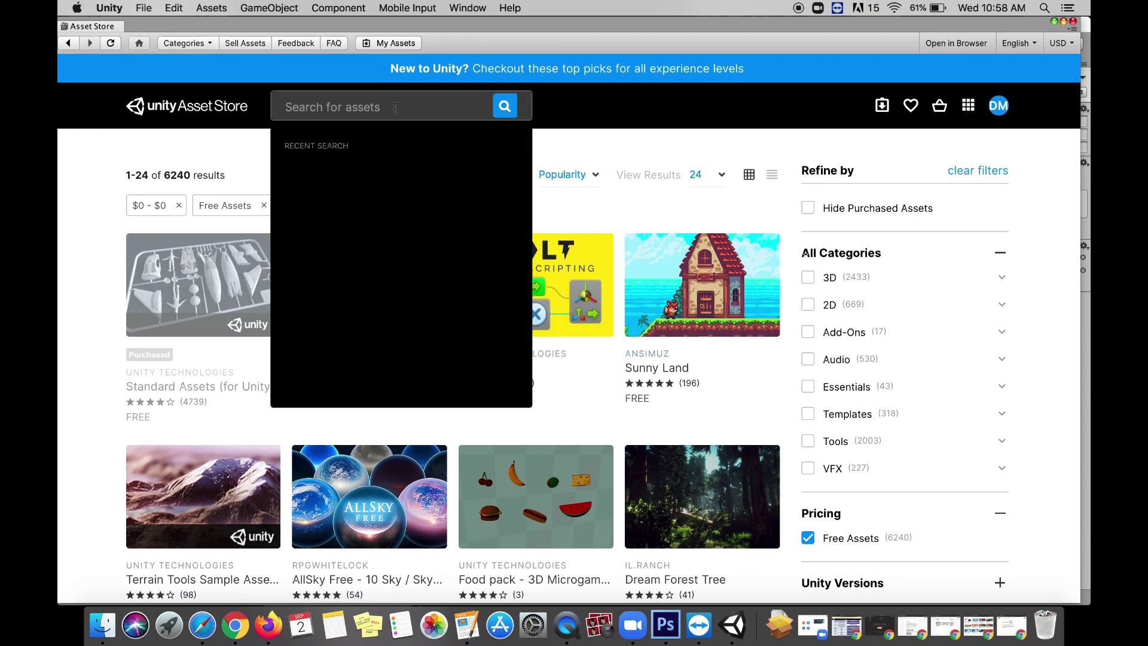
type("mars")
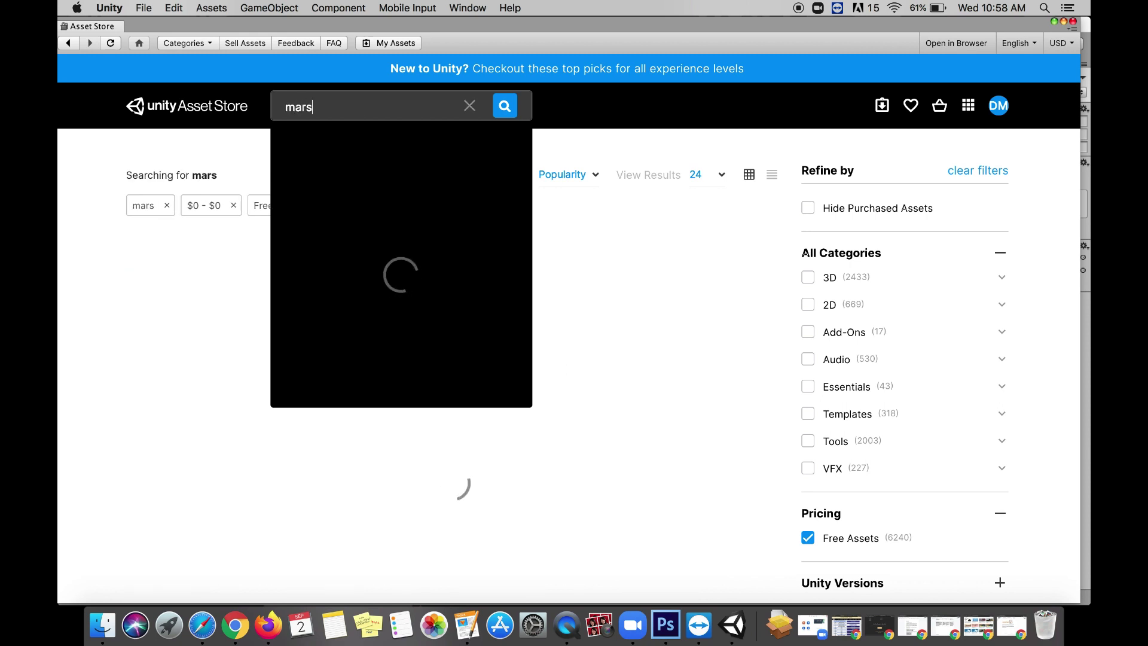
key("Return")
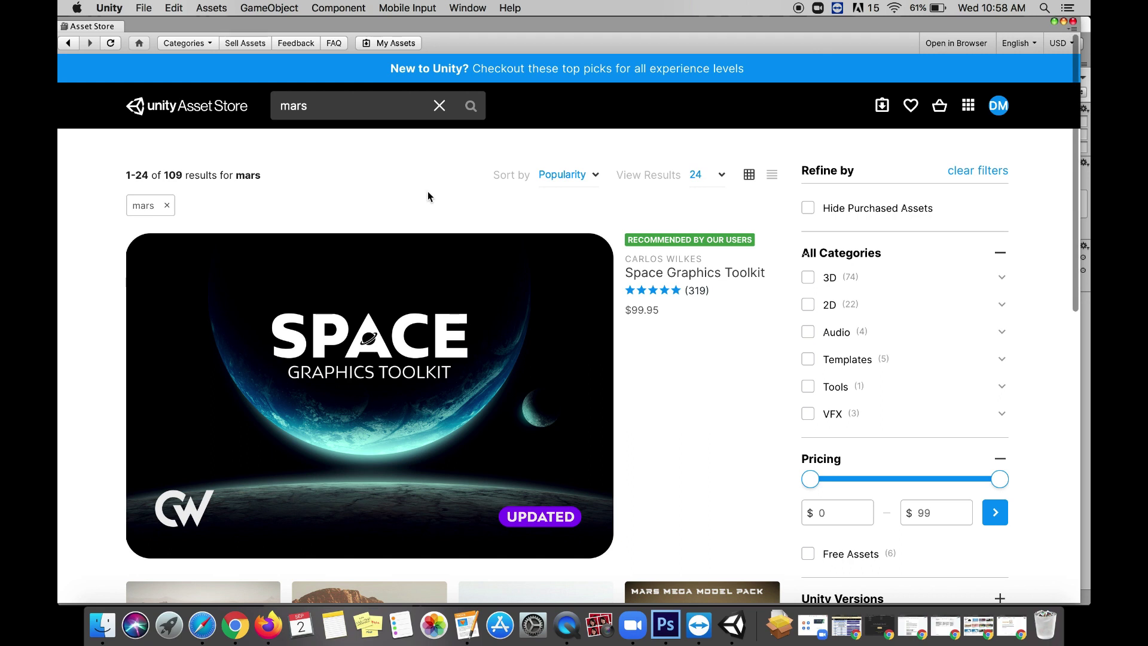
scroll(428, 194, "down", 2)
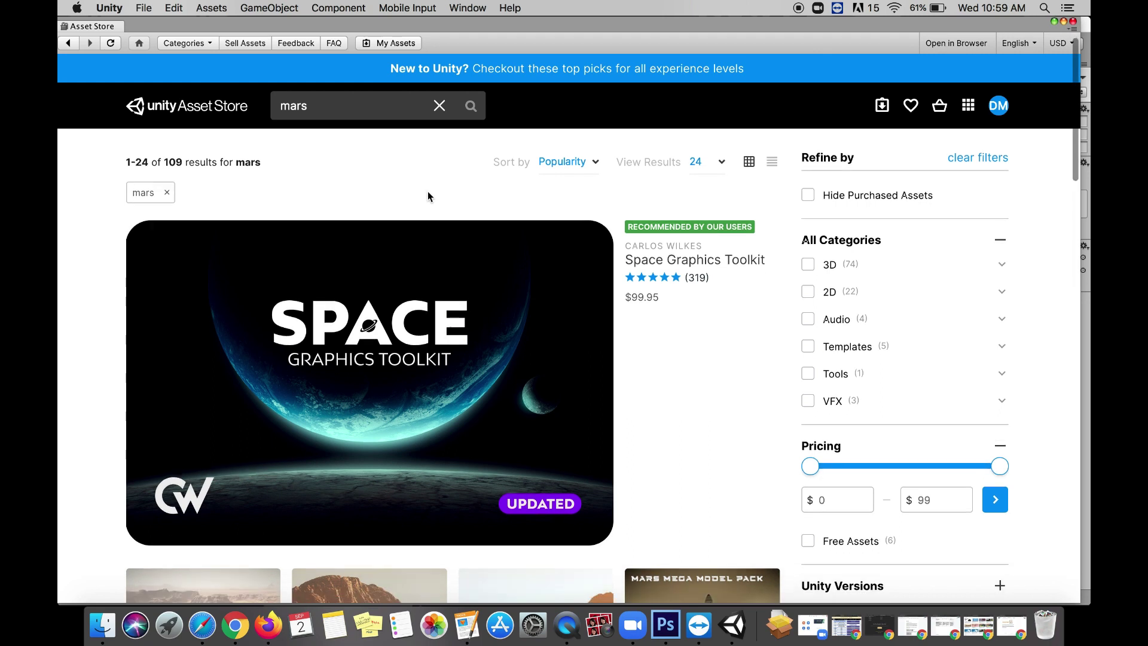
scroll(428, 195, "down", 3)
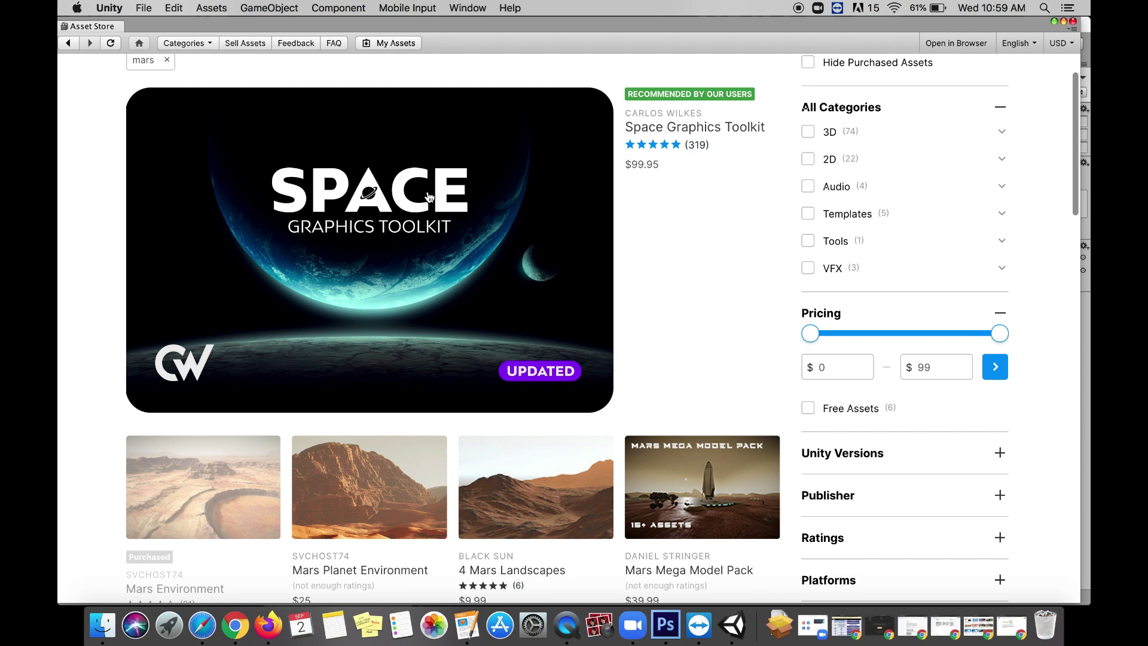
scroll(429, 196, "down", 5)
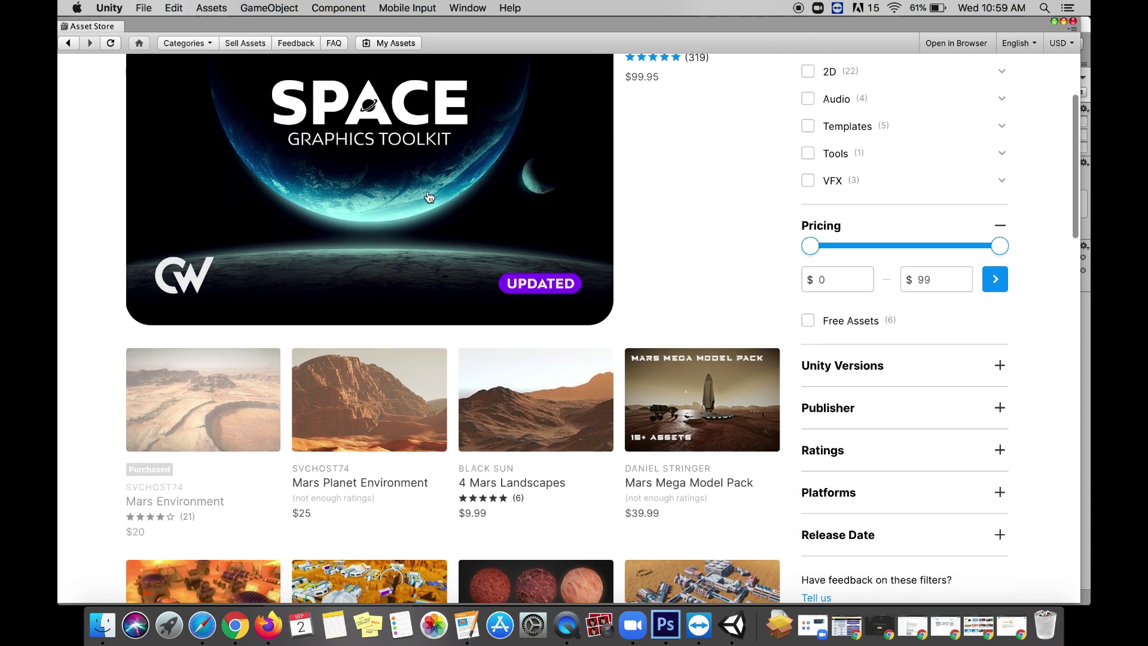
scroll(430, 197, "down", 5)
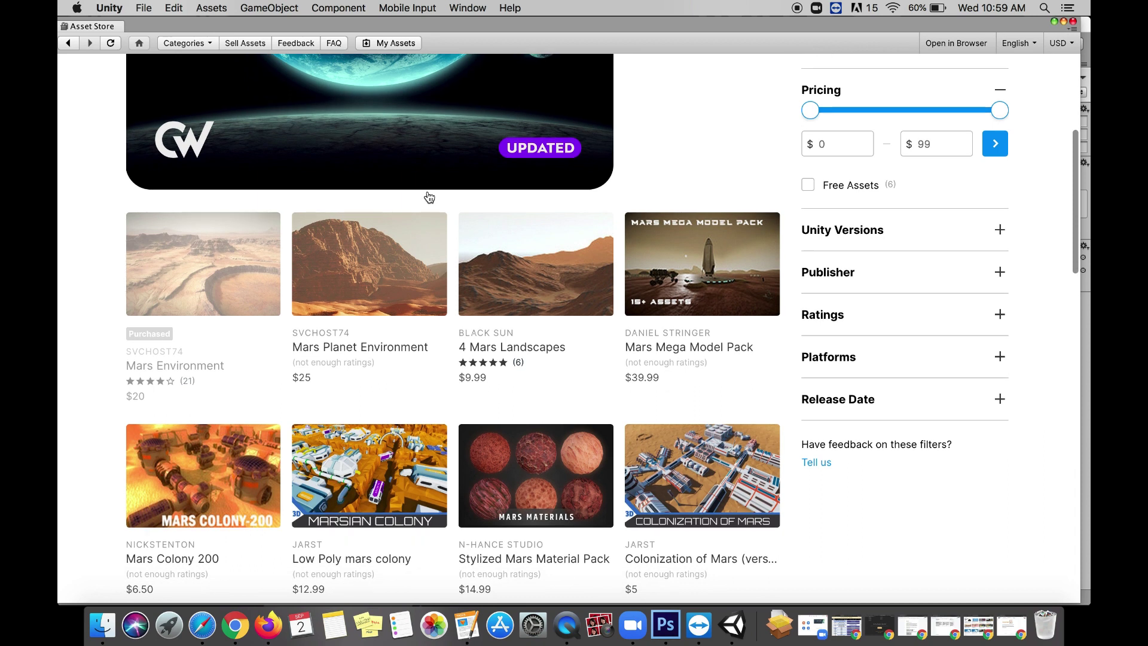
scroll(430, 198, "down", 2)
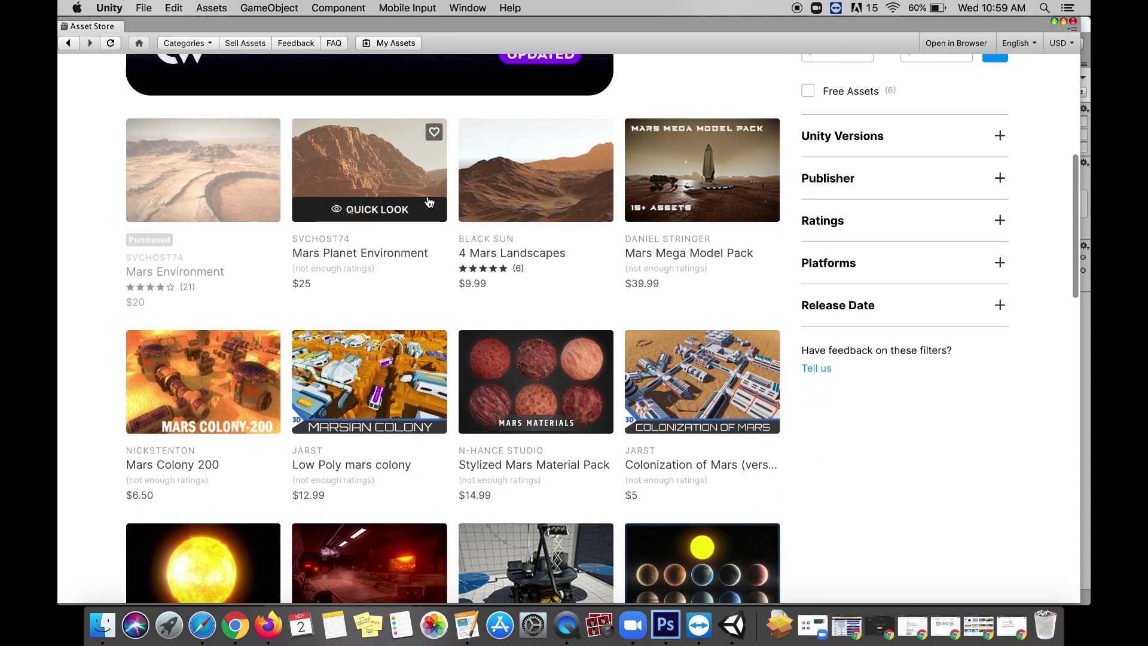
Step: Limit the mars results to free assets, leaving 6 including Mars Pod and Milky Way Skybox
left_click(809, 92)
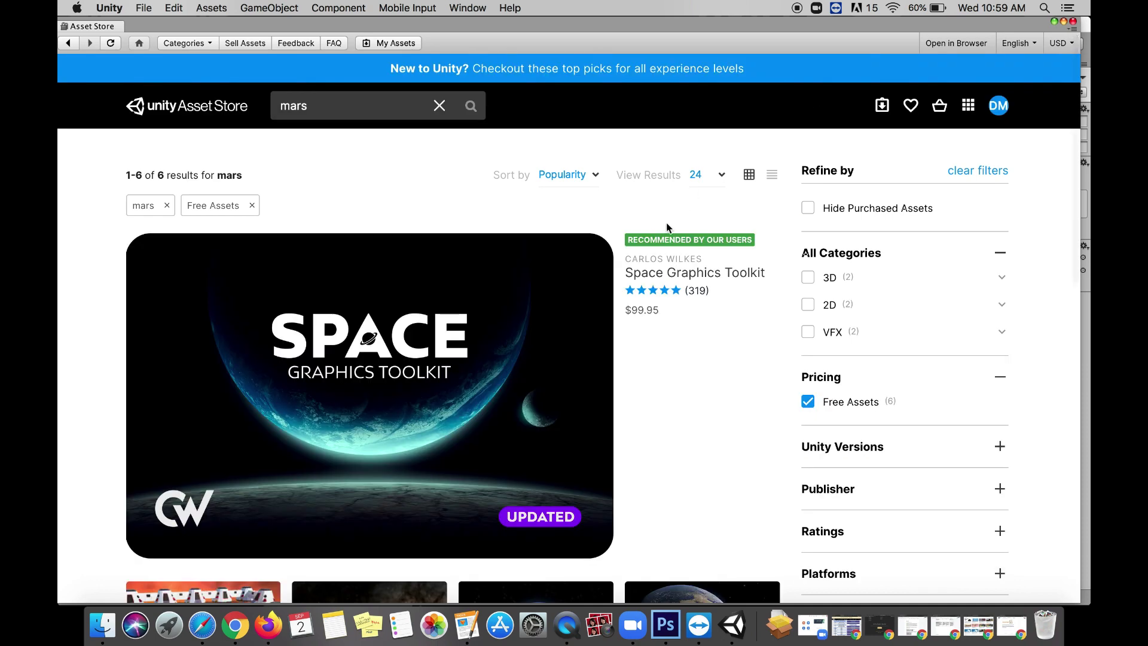
scroll(653, 293, "down", 5)
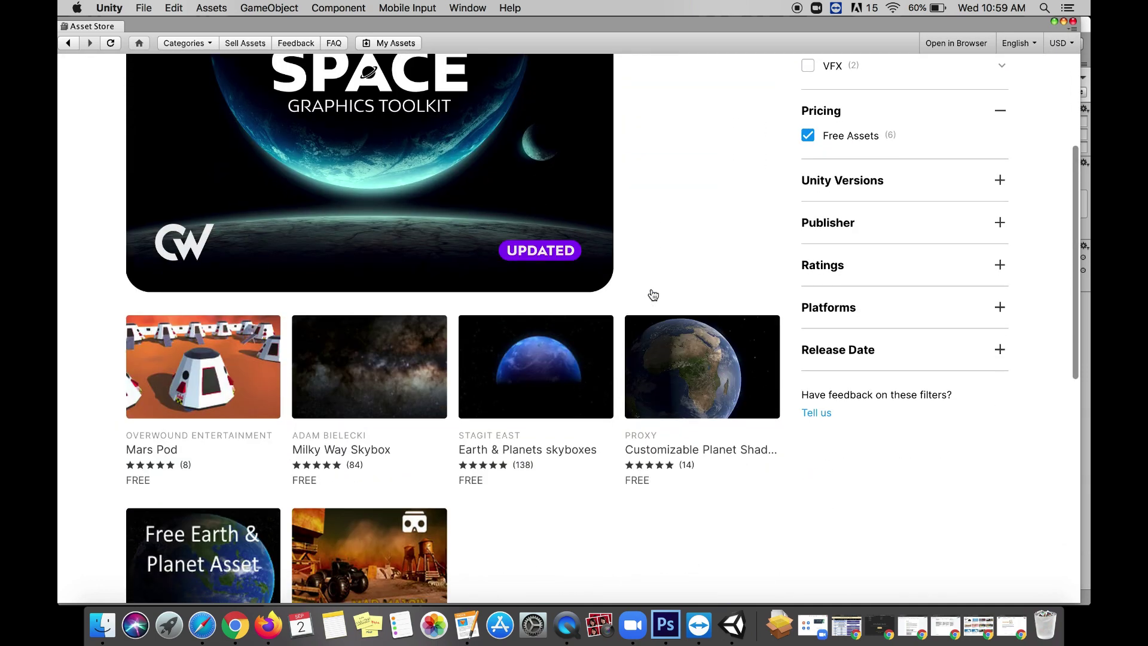
scroll(653, 293, "down", 3)
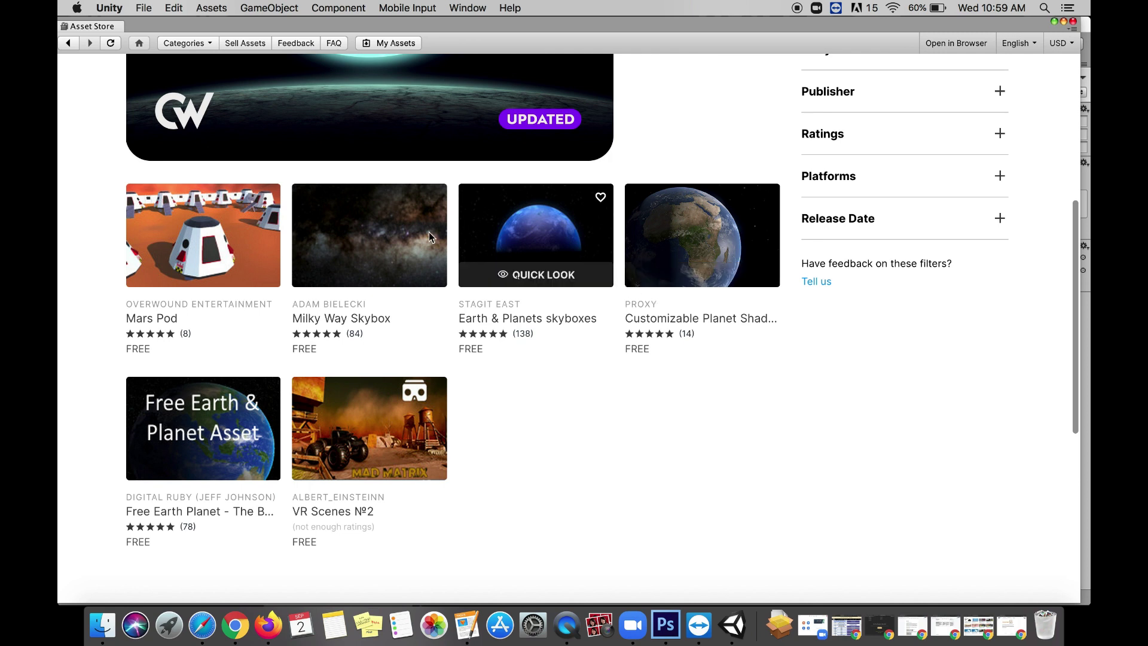
Step: Open the free Mars Pod page and review its details: 329.0 KB, version 1.0
left_click(248, 238)
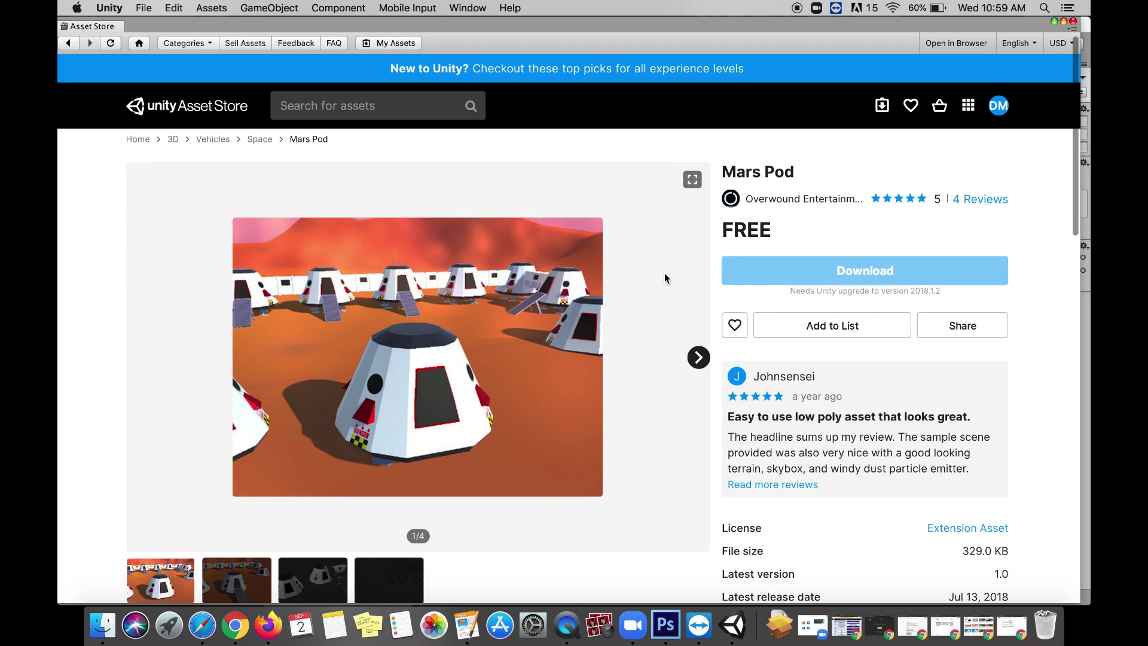
scroll(665, 278, "down", 5)
scroll(665, 278, "up", 4)
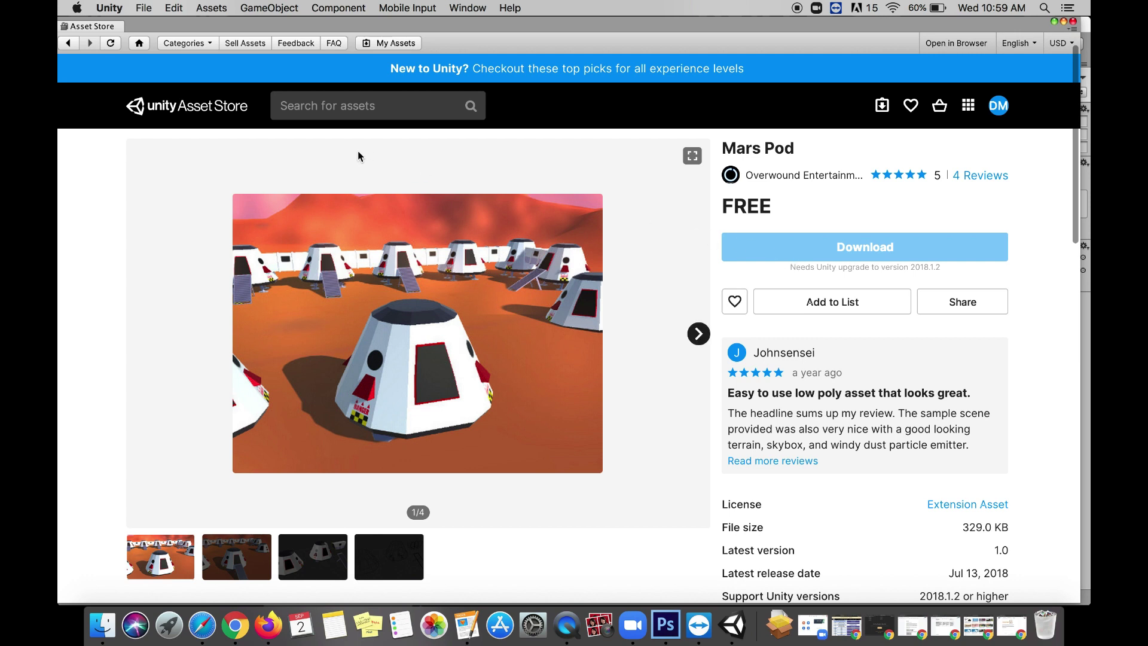
scroll(357, 153, "up", 1)
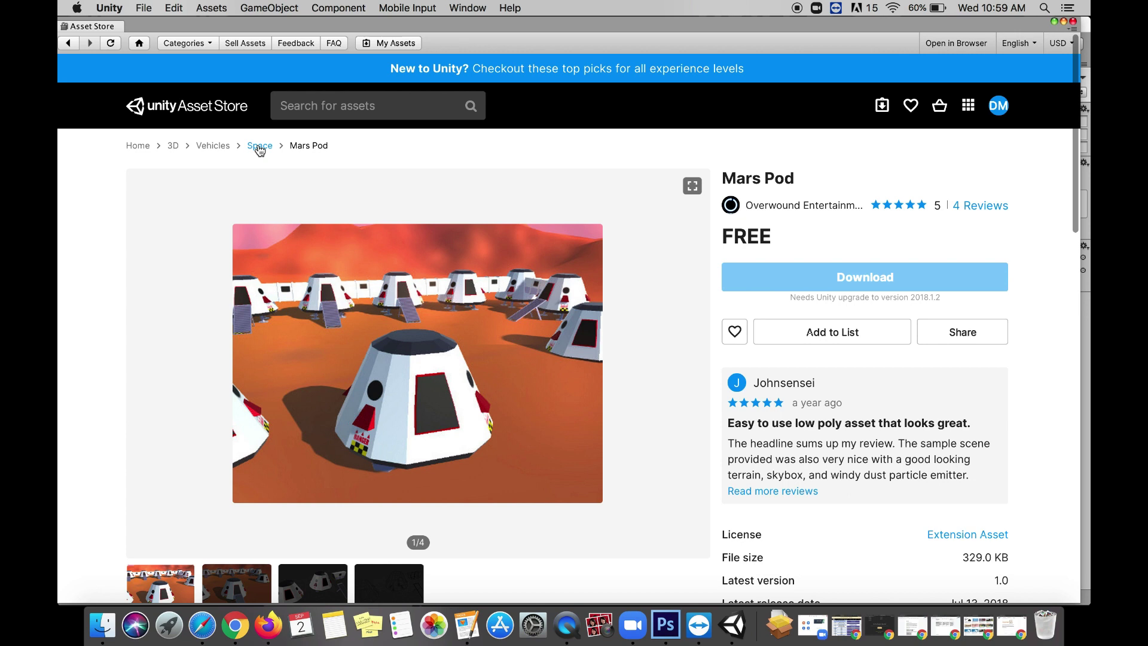
Step: Narrow the mars results to free Unity 2017.x assets, leaving 4 including Milky Way Skybox
left_click(260, 147)
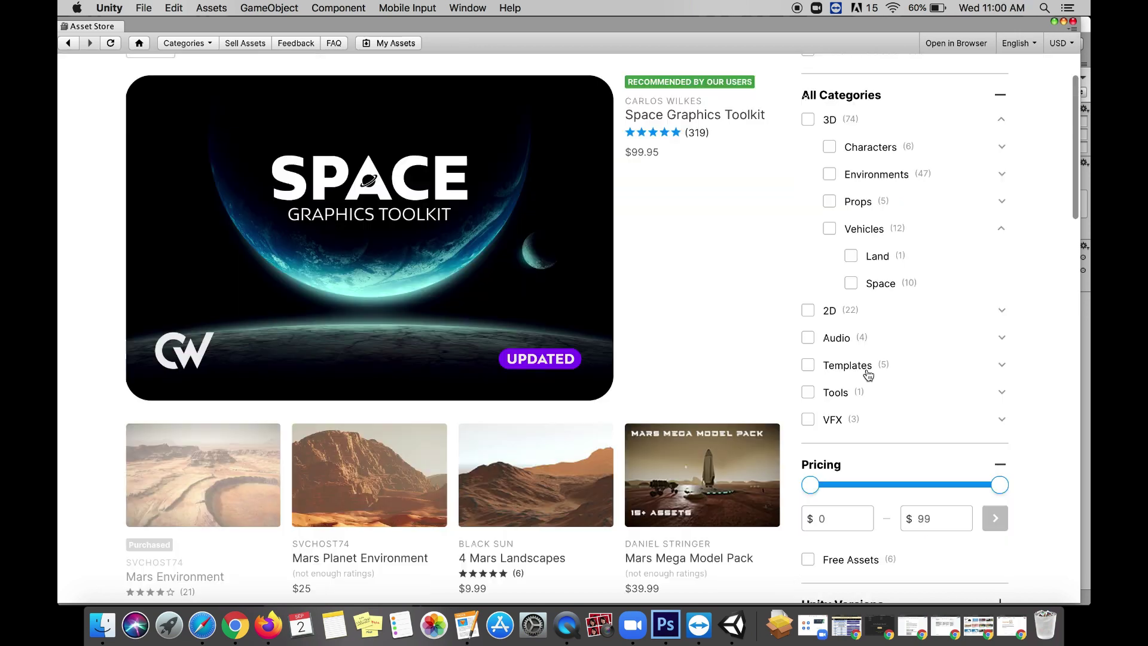
left_click(809, 559)
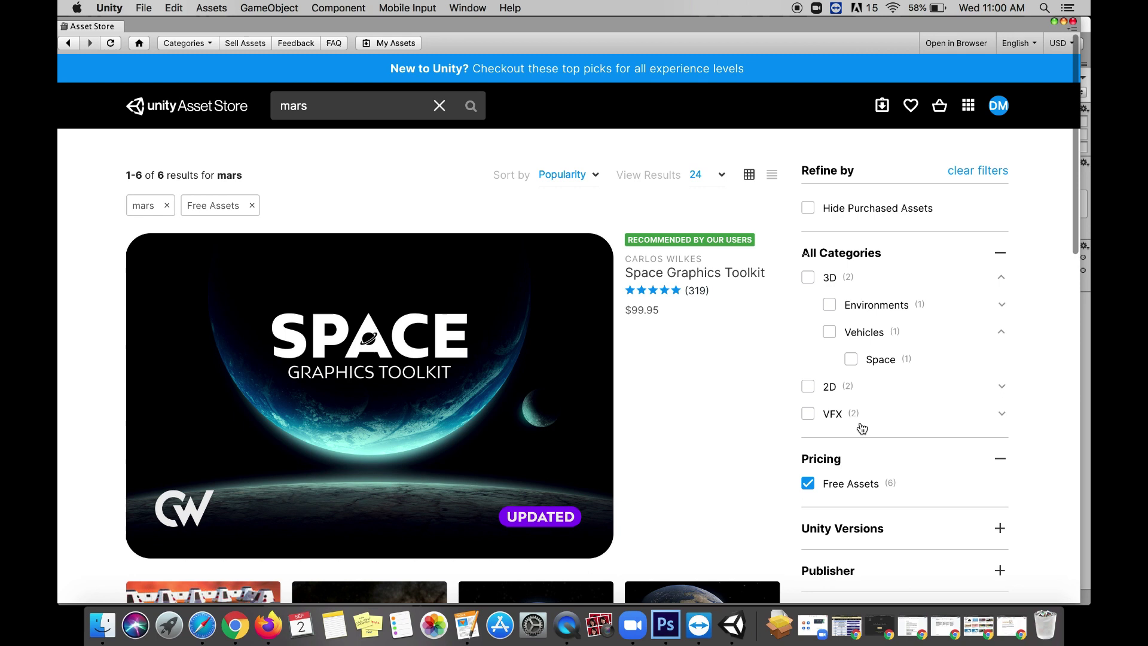
scroll(862, 428, "down", 3)
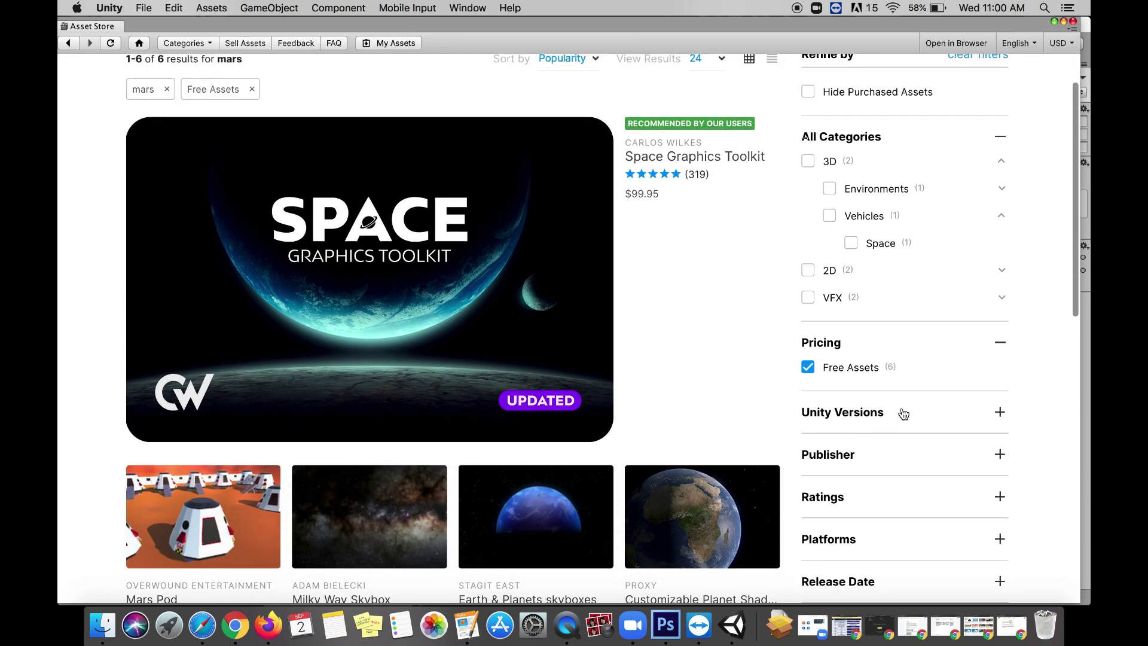
left_click(904, 413)
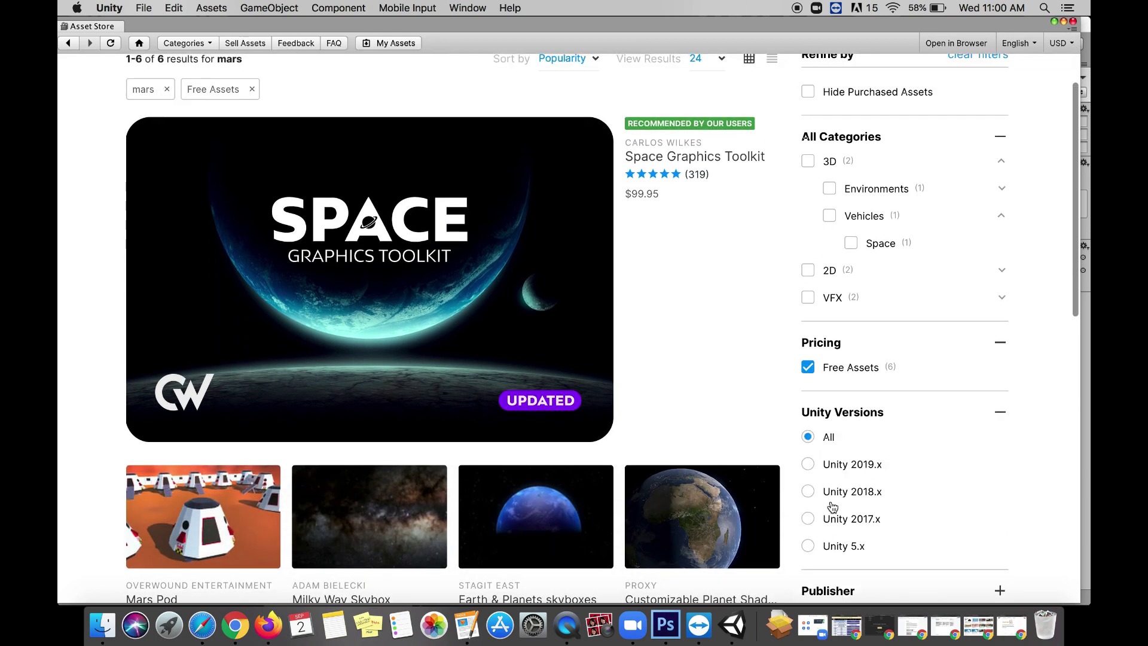
left_click(810, 520)
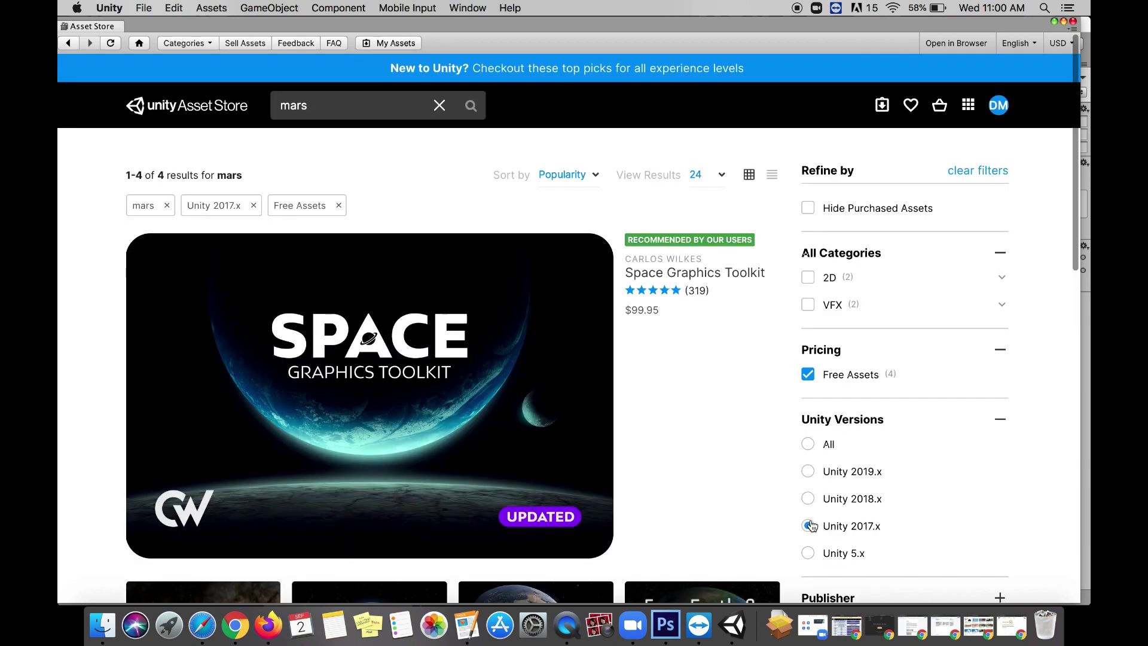
scroll(695, 455, "down", 5)
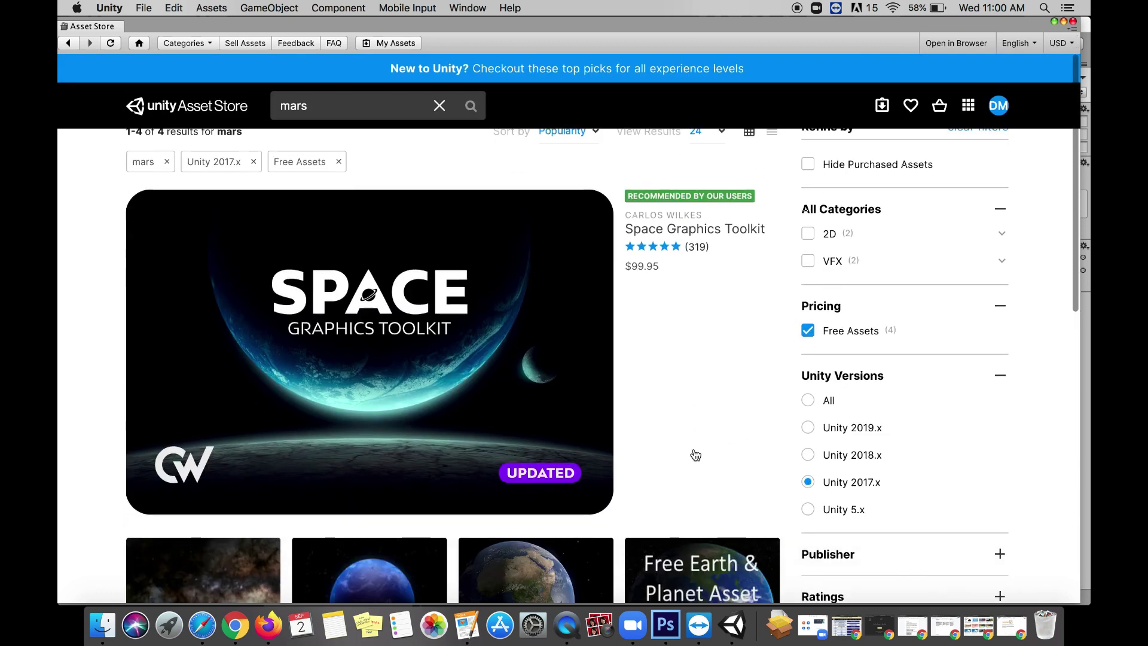
scroll(696, 454, "down", 4)
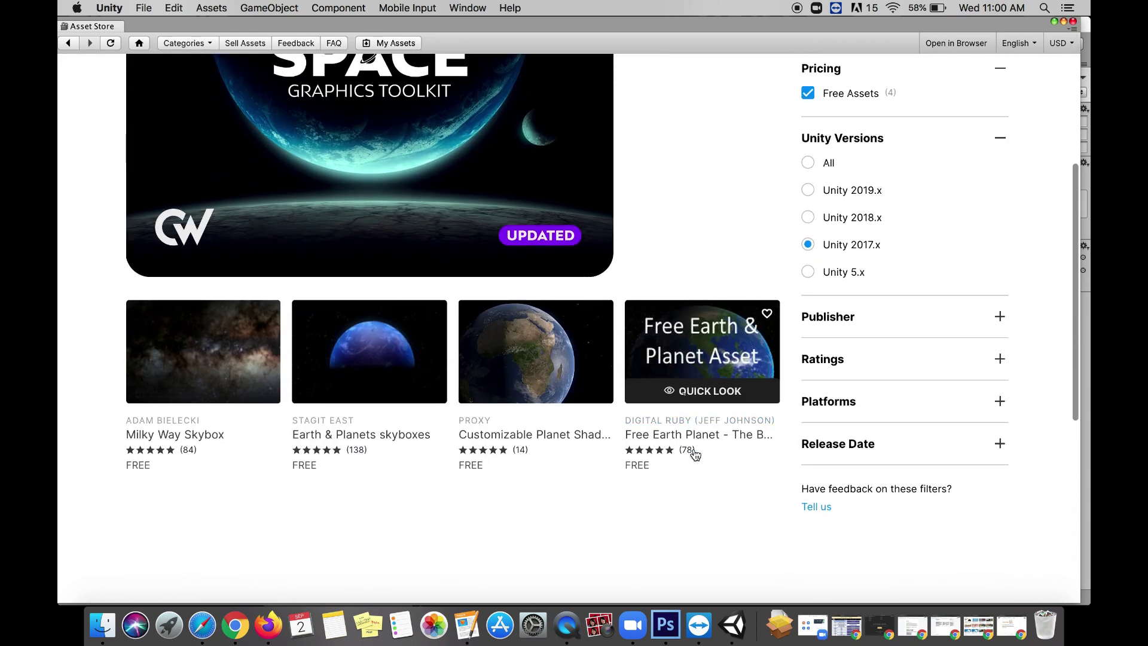
scroll(694, 449, "up", 3)
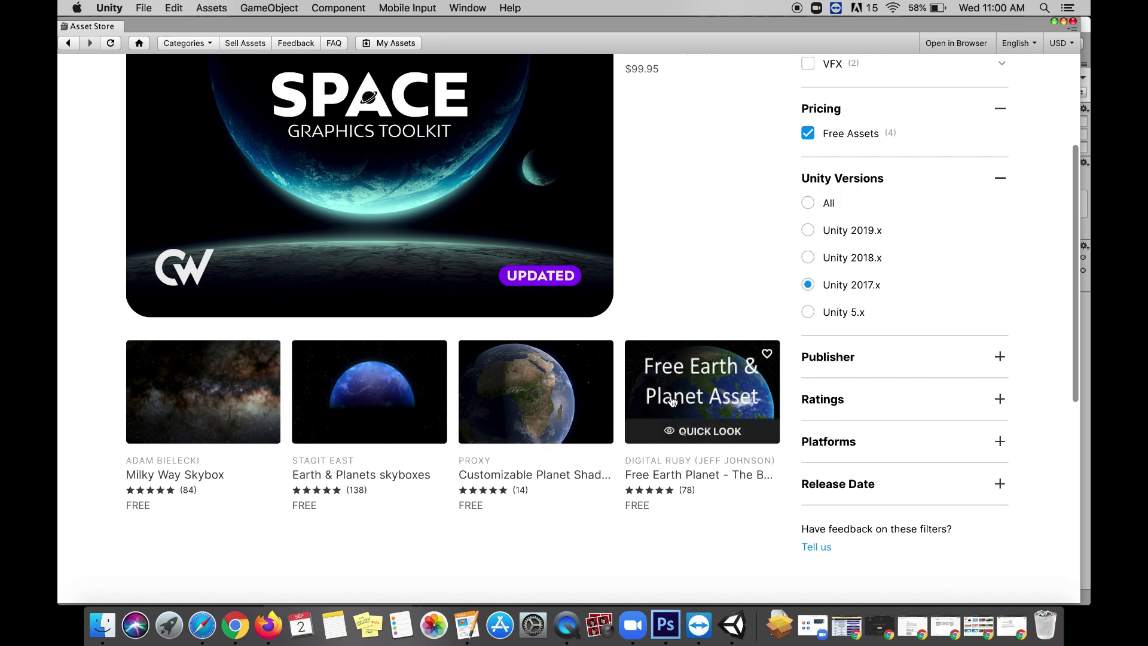
Step: Download the free Milky Way Skybox package and bring up its import list
left_click(235, 396)
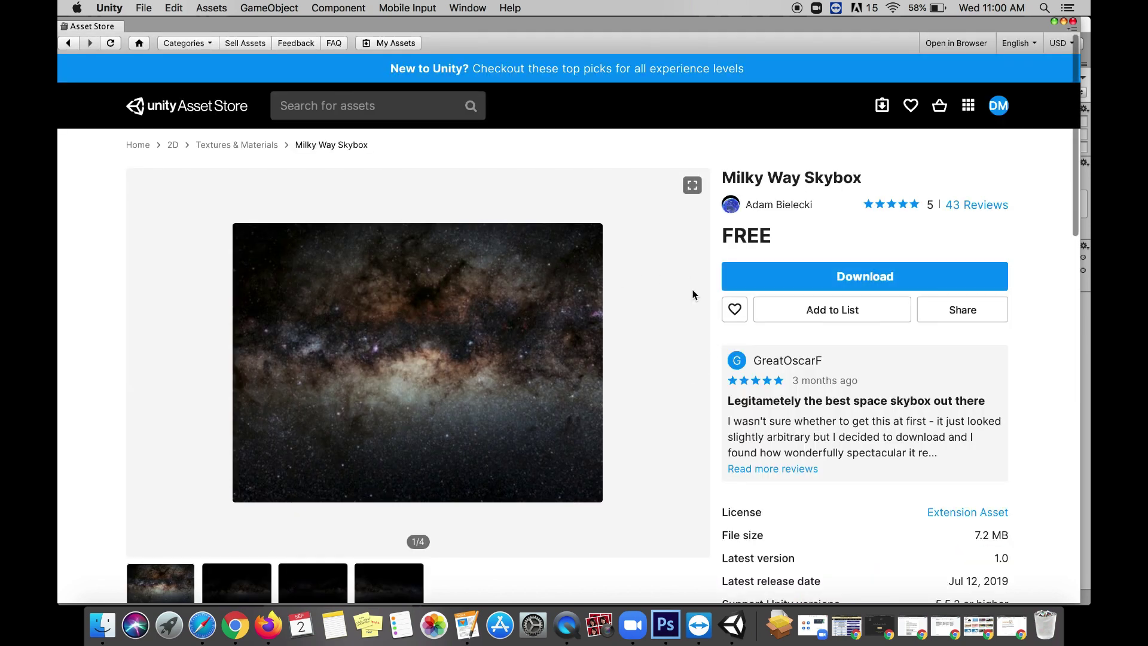
scroll(662, 302, "down", 2)
scroll(662, 302, "up", 3)
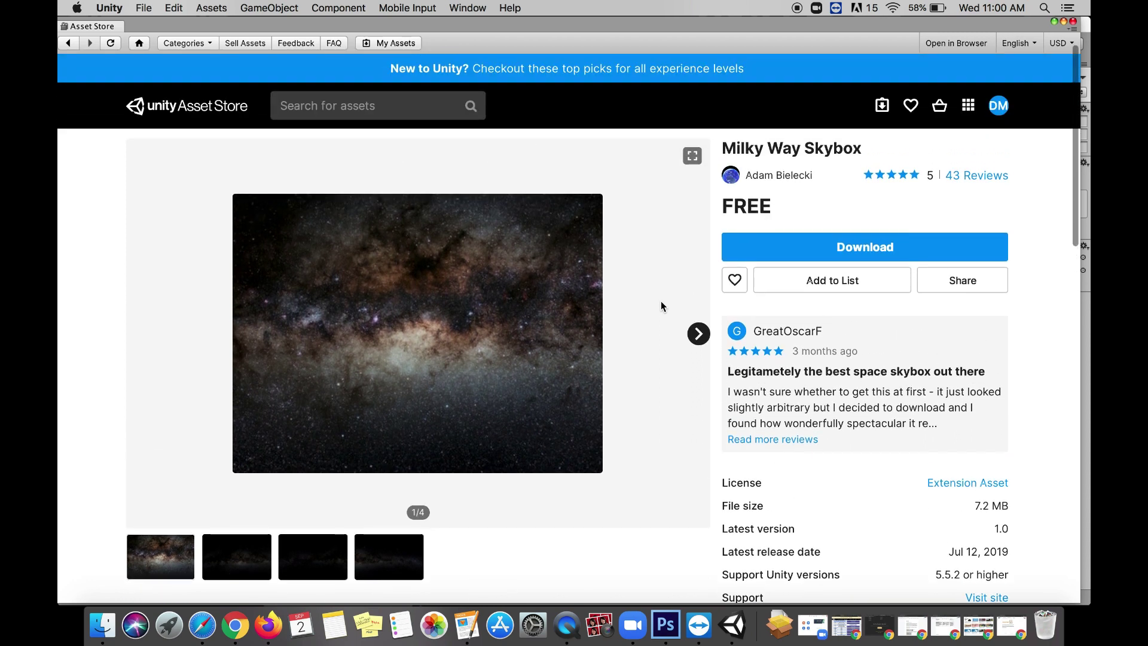
left_click(802, 251)
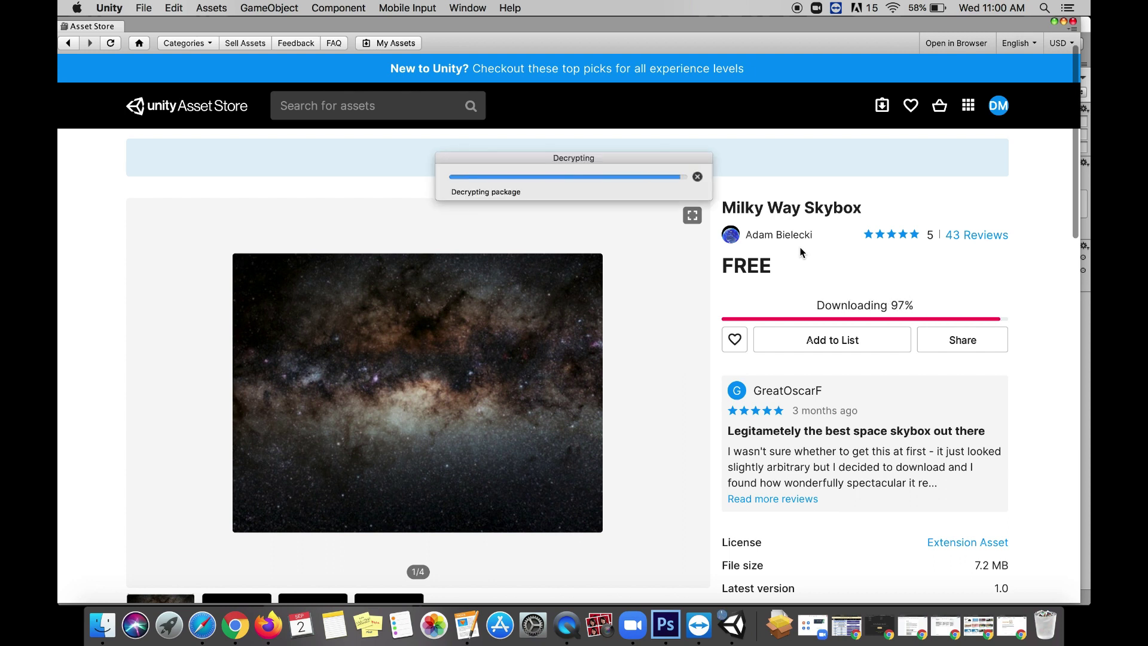
left_click(817, 303)
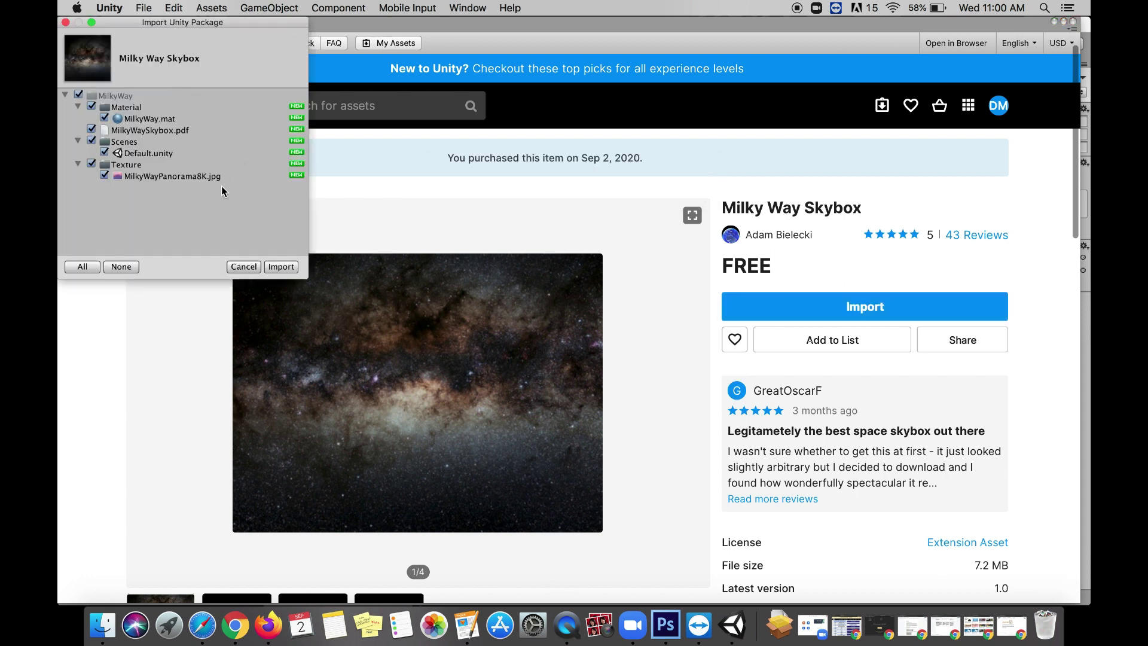
Step: Import all Milky Way Skybox files (material, 8K texture, scene, PDF) into the project
left_click(281, 267)
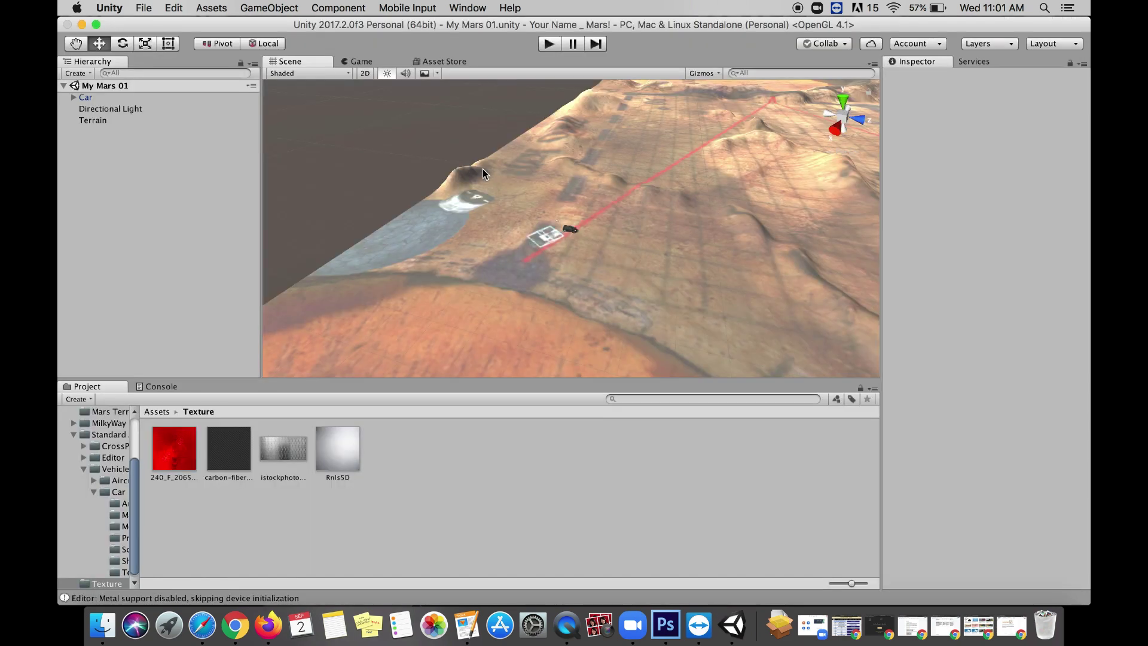
Step: Collapse Standard Assets, widen the folder tree, and show the MilkyWay folder's Material, Scenes and Texture folders
left_click_drag(506, 185, 574, 87, "alt")
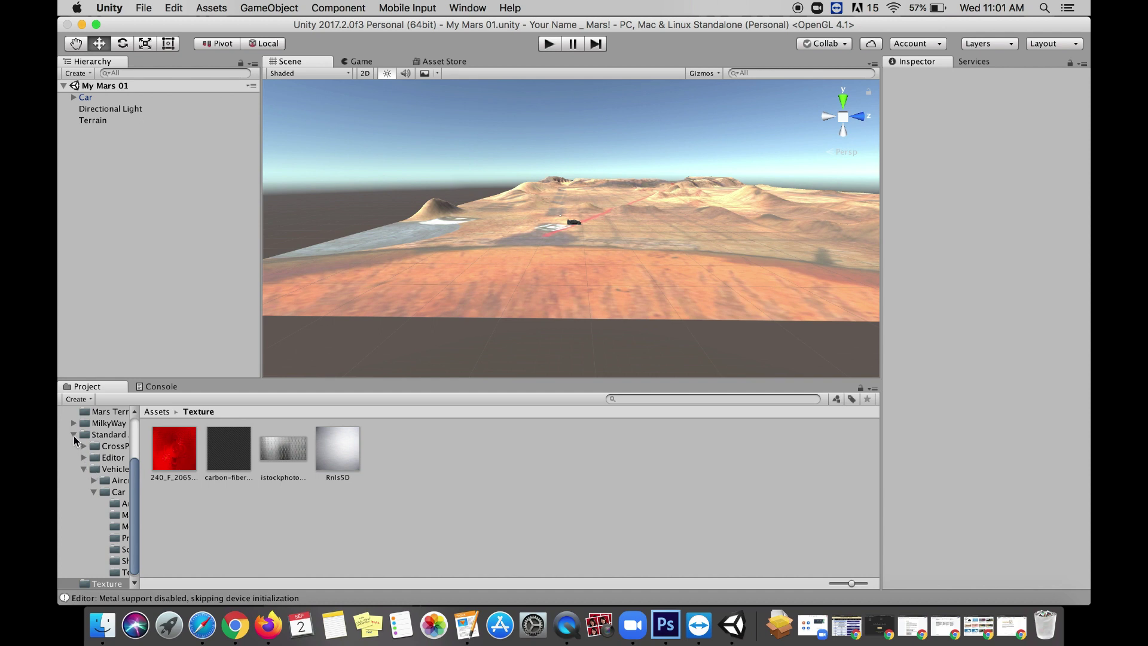
left_click(74, 435)
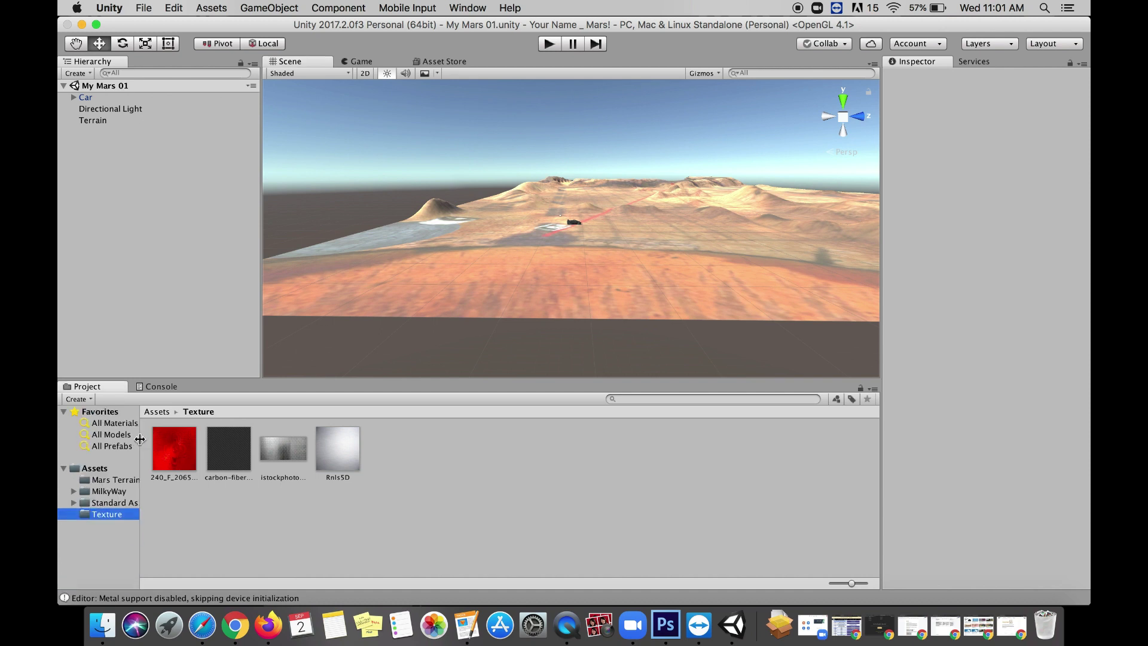
left_click_drag(140, 439, 200, 439)
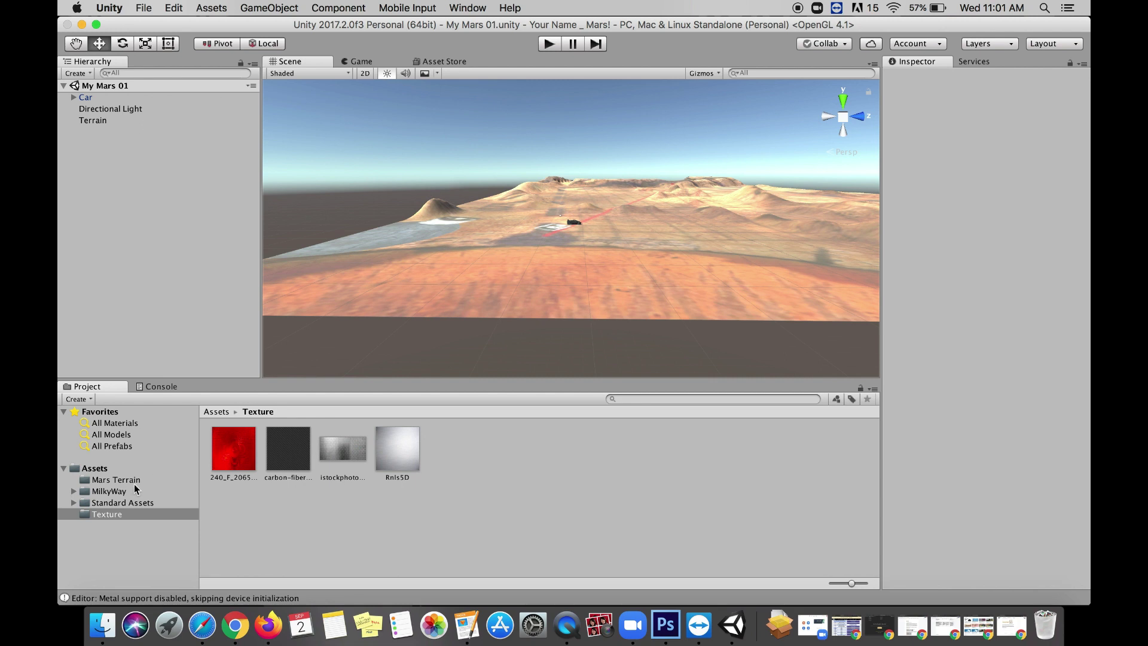
left_click(121, 505)
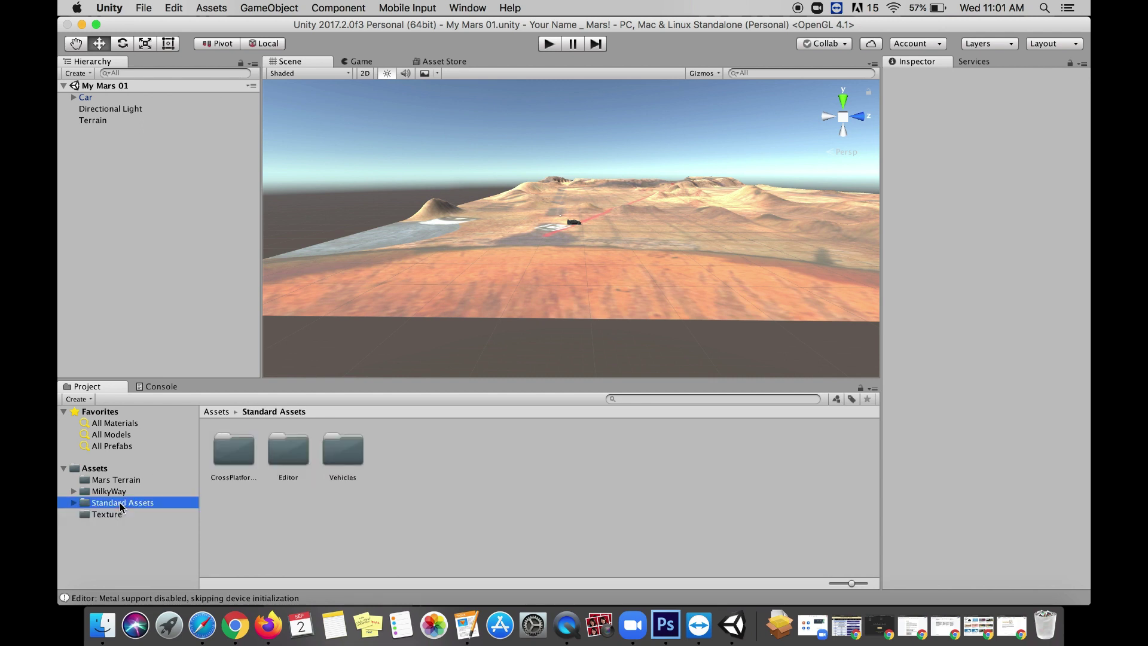
left_click(114, 492)
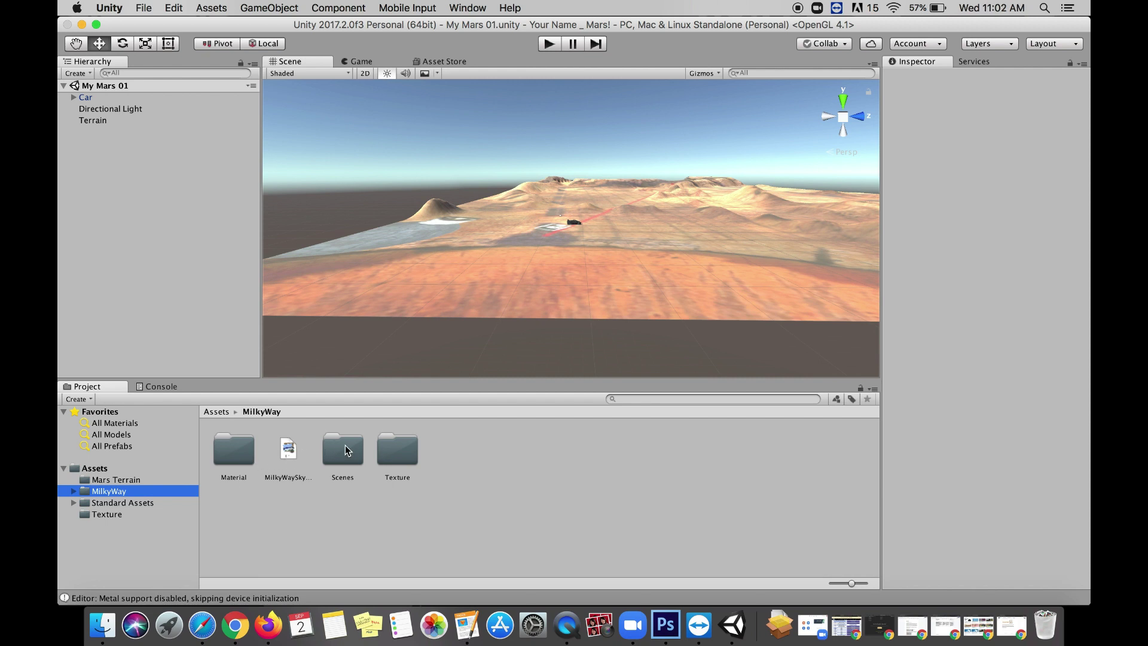
Step: Apply the MilkyWay material as the scene's sky, test it in Play mode, then return to the Asset Store
double_click(234, 454)
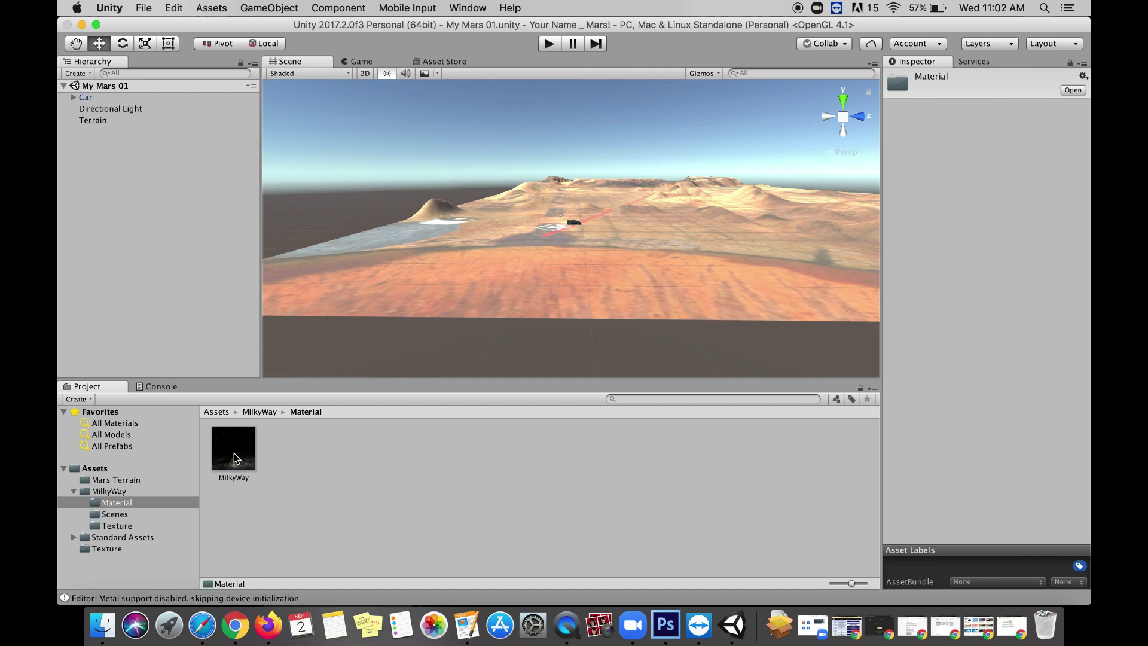
left_click_drag(250, 437, 376, 150)
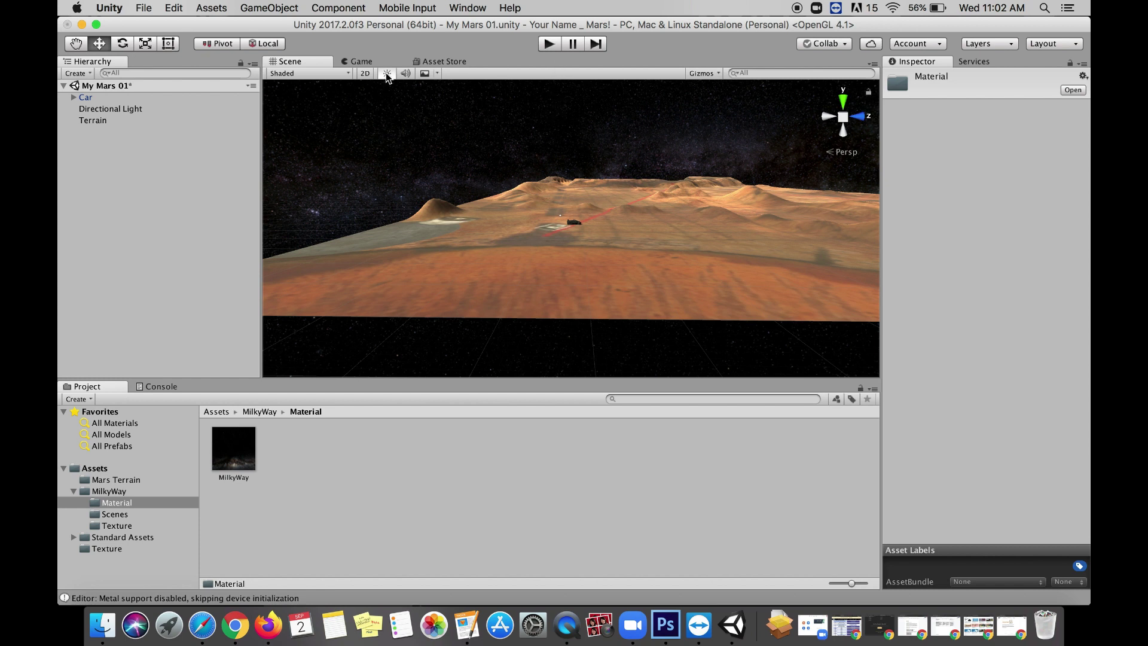
left_click(360, 61)
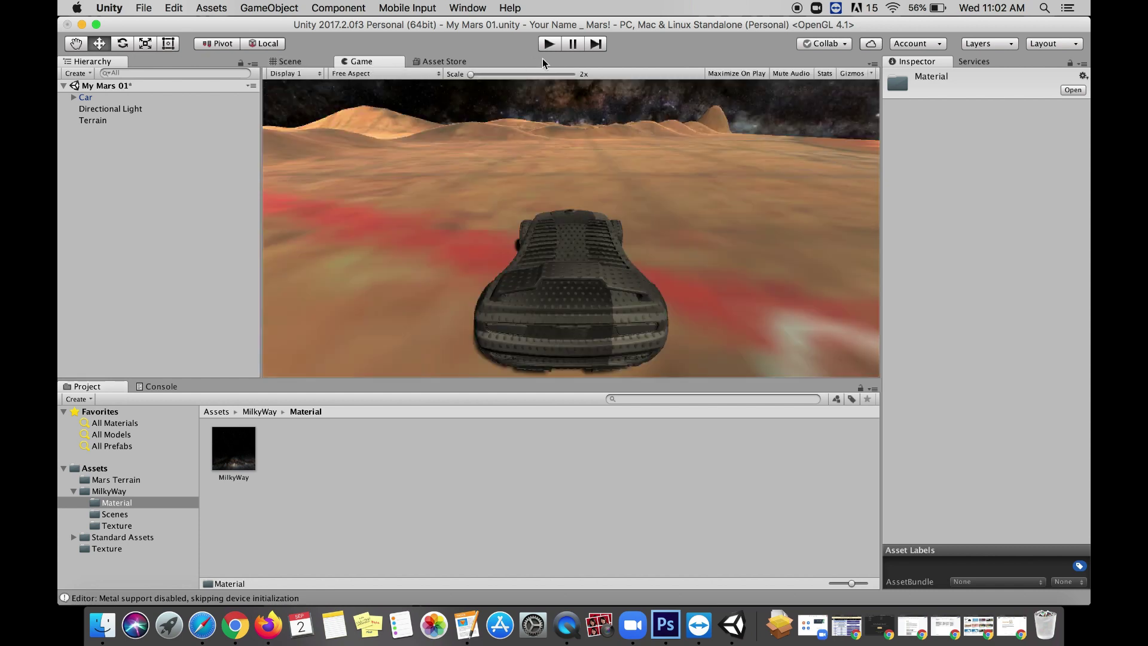
left_click(550, 45)
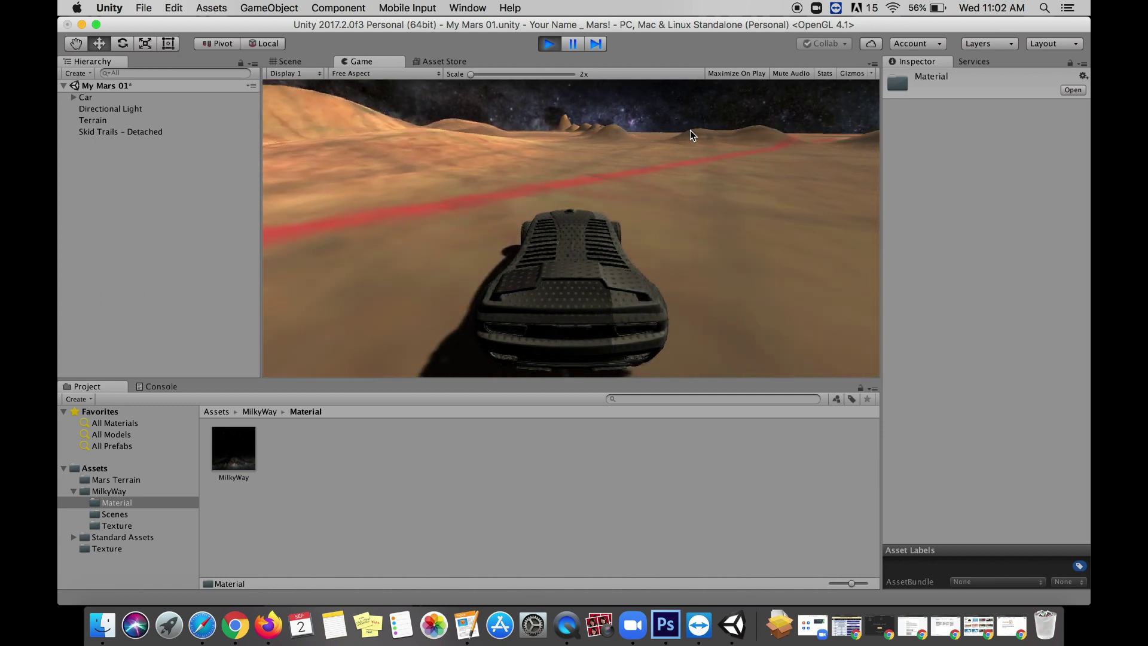
left_click(550, 45)
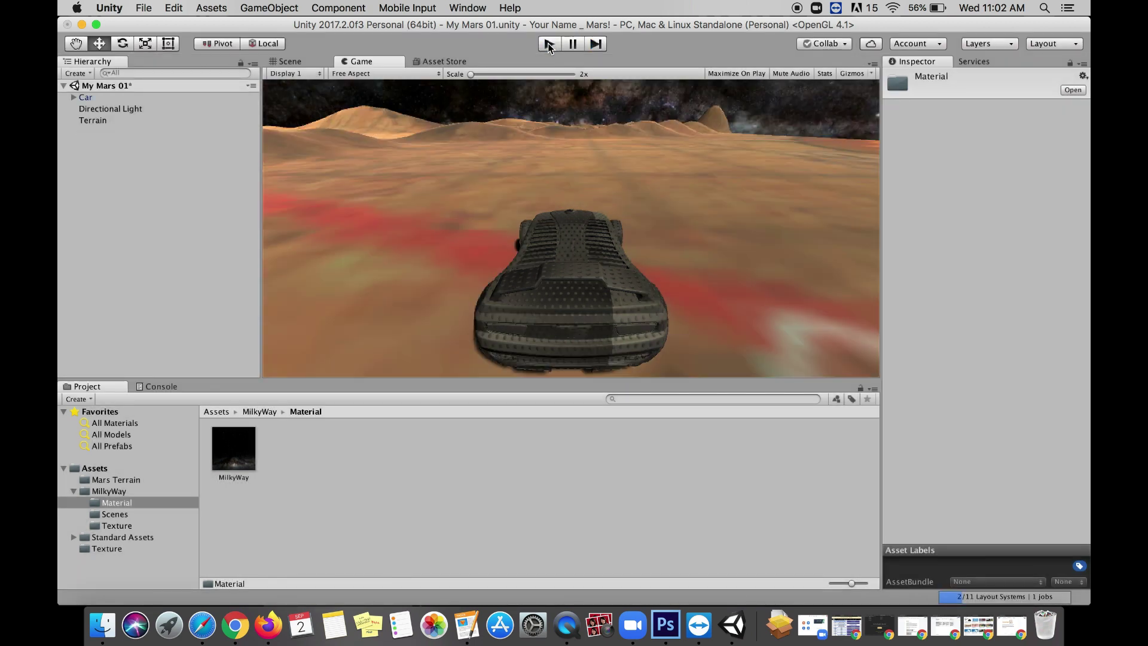
left_click(446, 61)
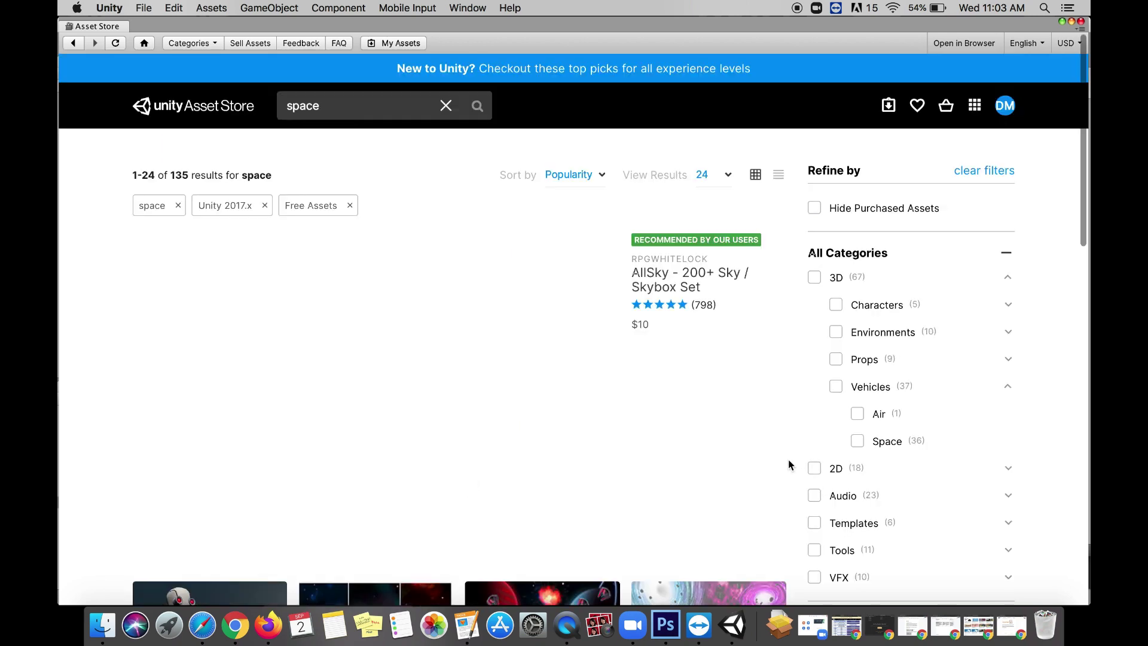
Step: Scroll down through the space search results and back up to the top
scroll(728, 409, "down", 6)
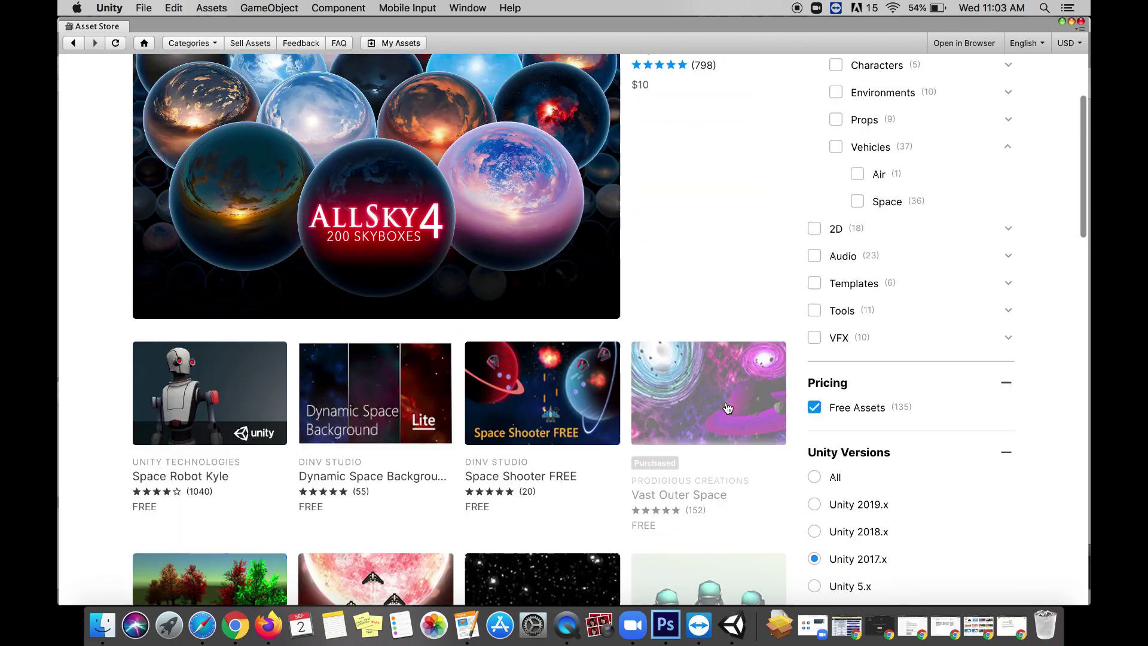
scroll(727, 408, "down", 1)
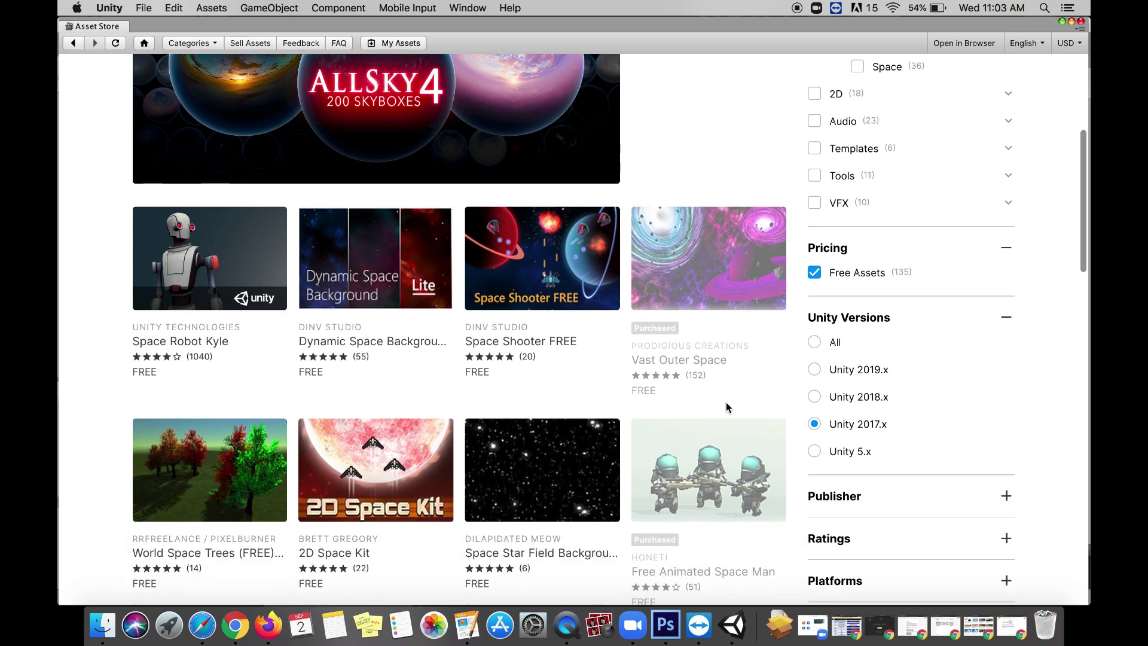
scroll(727, 406, "down", 3)
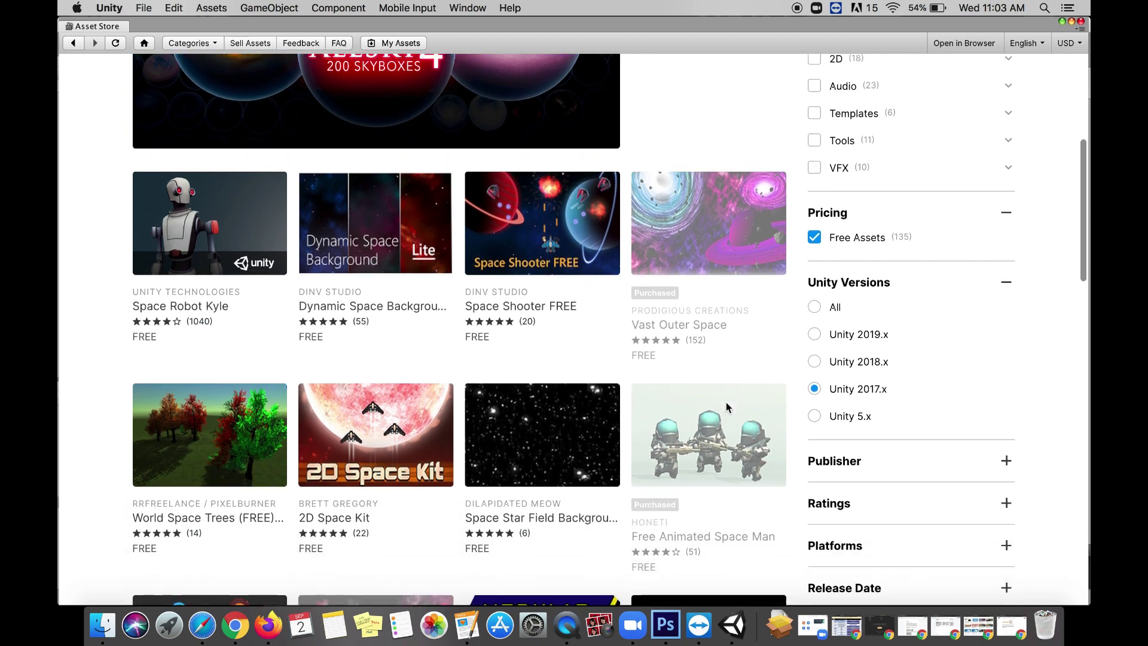
scroll(726, 406, "down", 3)
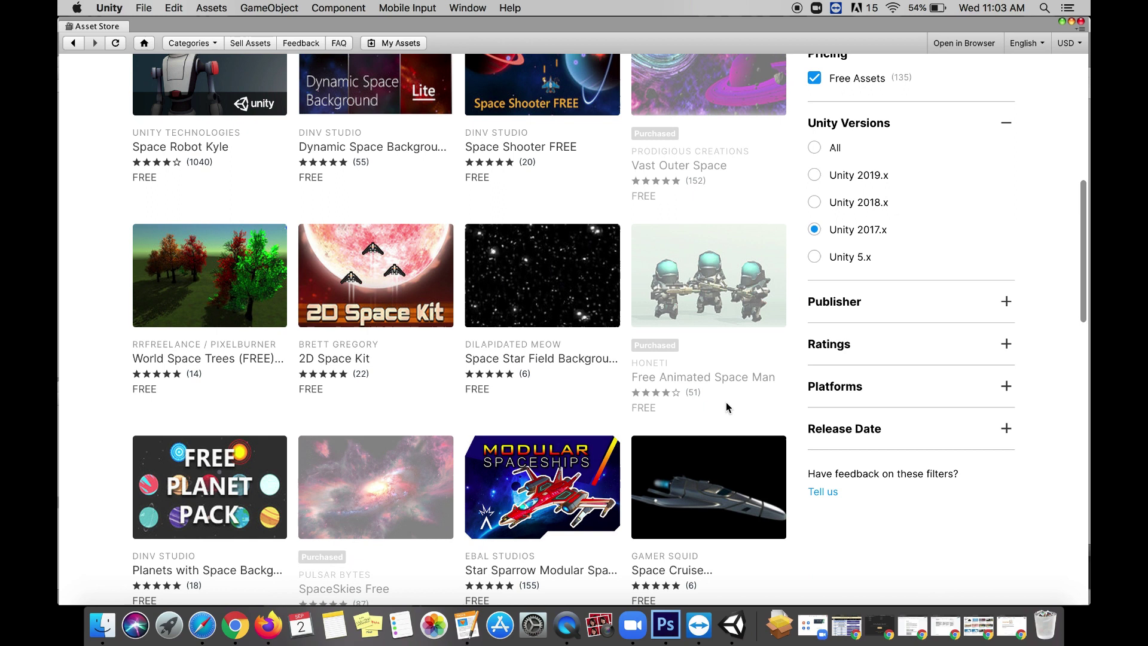
scroll(727, 406, "down", 3)
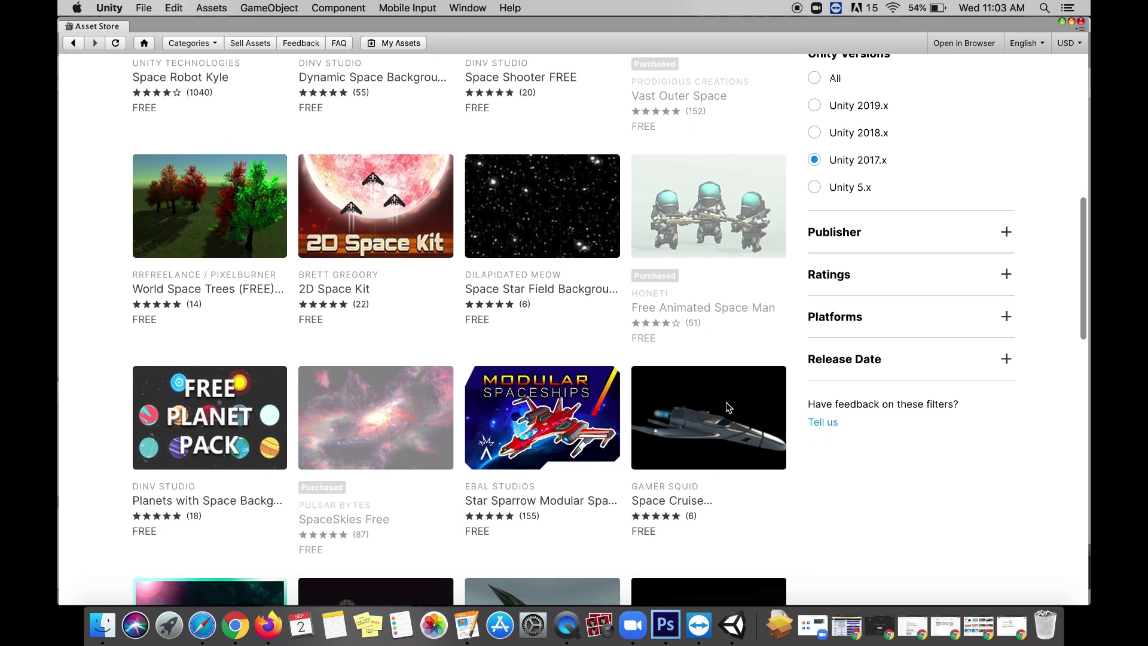
scroll(726, 405, "down", 3)
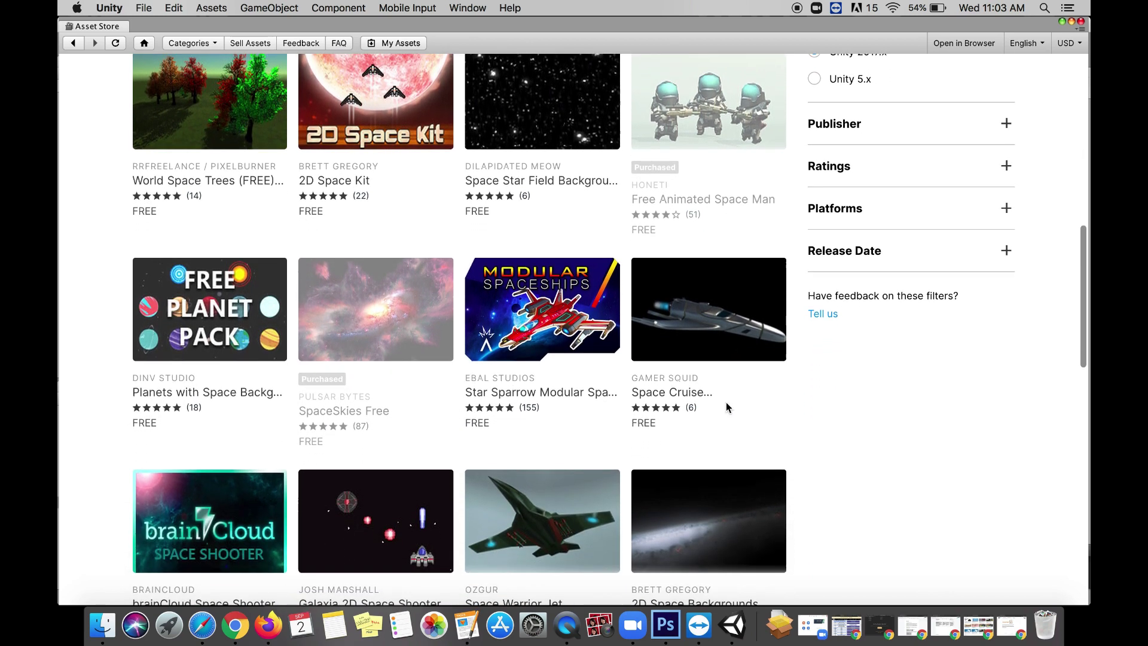
scroll(727, 405, "down", 4)
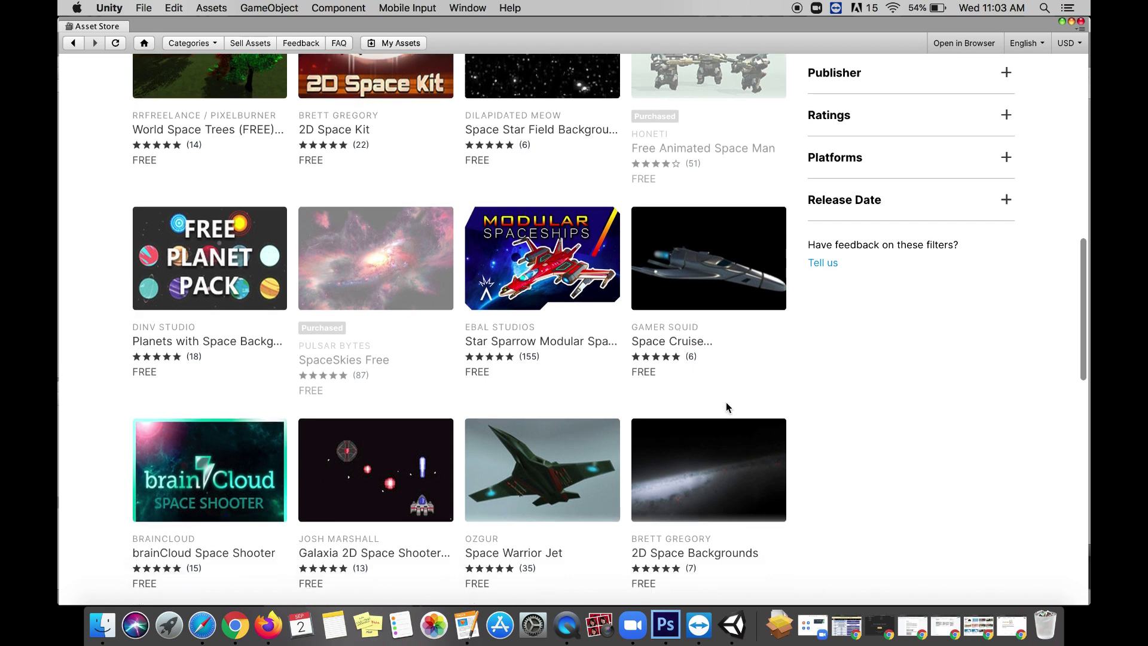
scroll(727, 405, "down", 5)
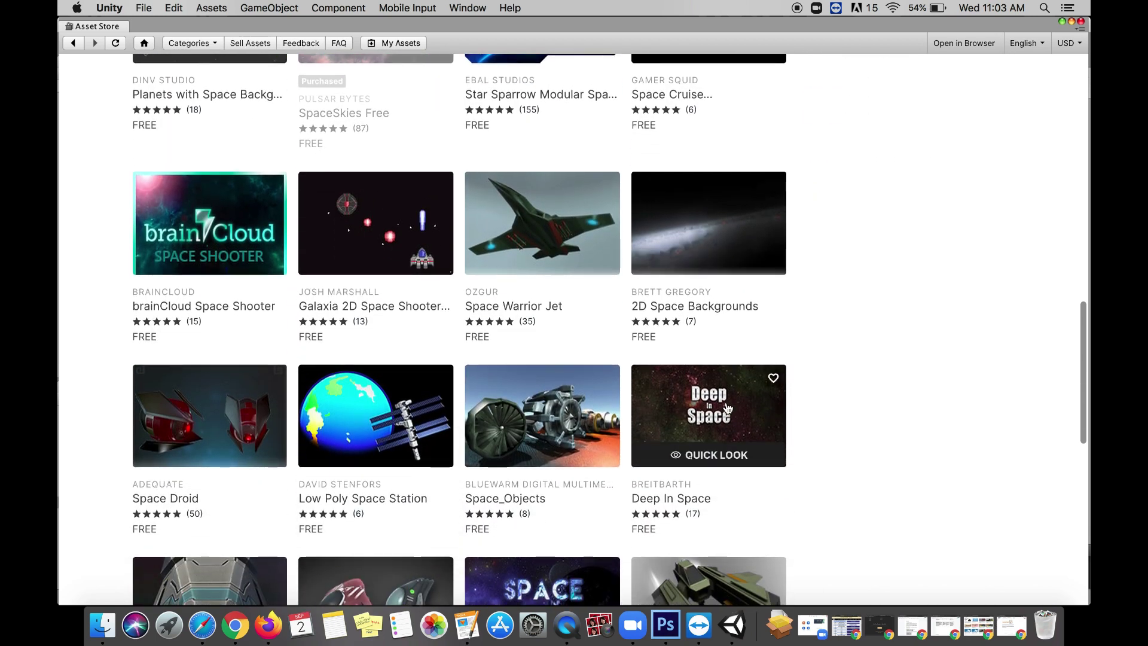
scroll(728, 408, "up", 20)
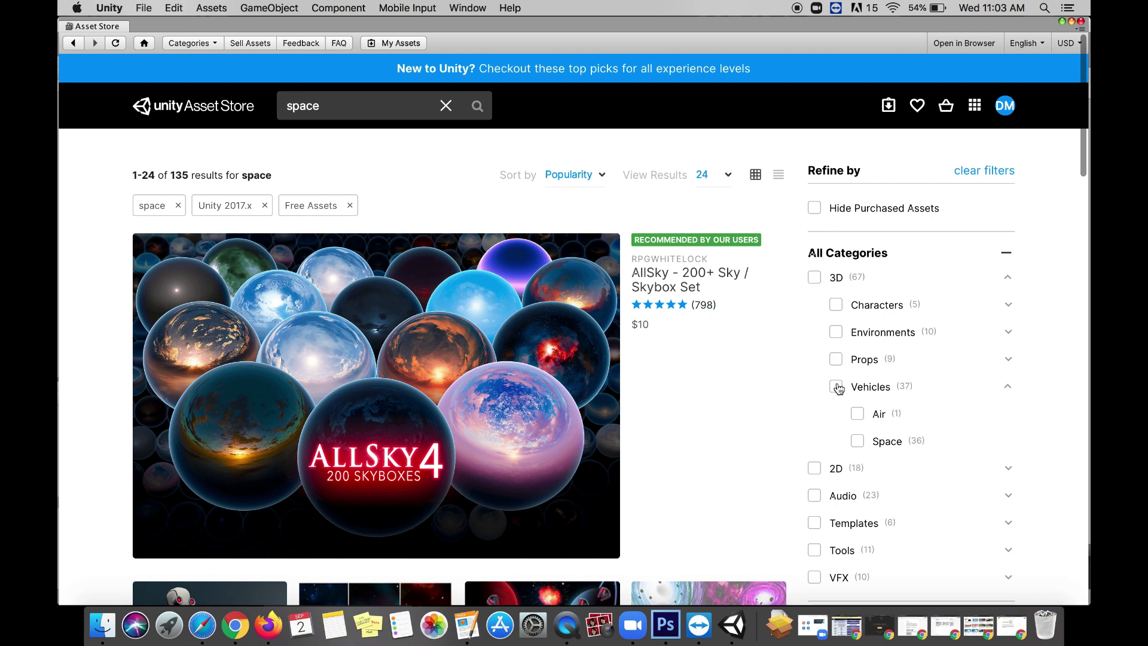
Step: Filter the space results to the Vehicles category and browse the 37 spaceships listed
left_click(837, 387)
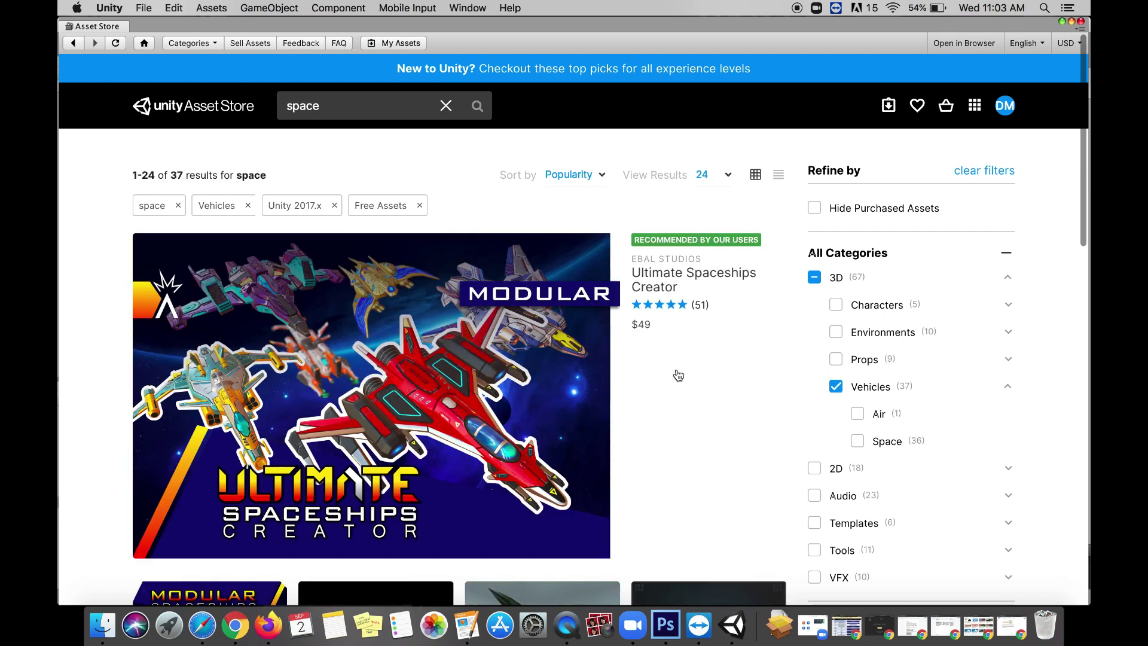
scroll(678, 375, "down", 5)
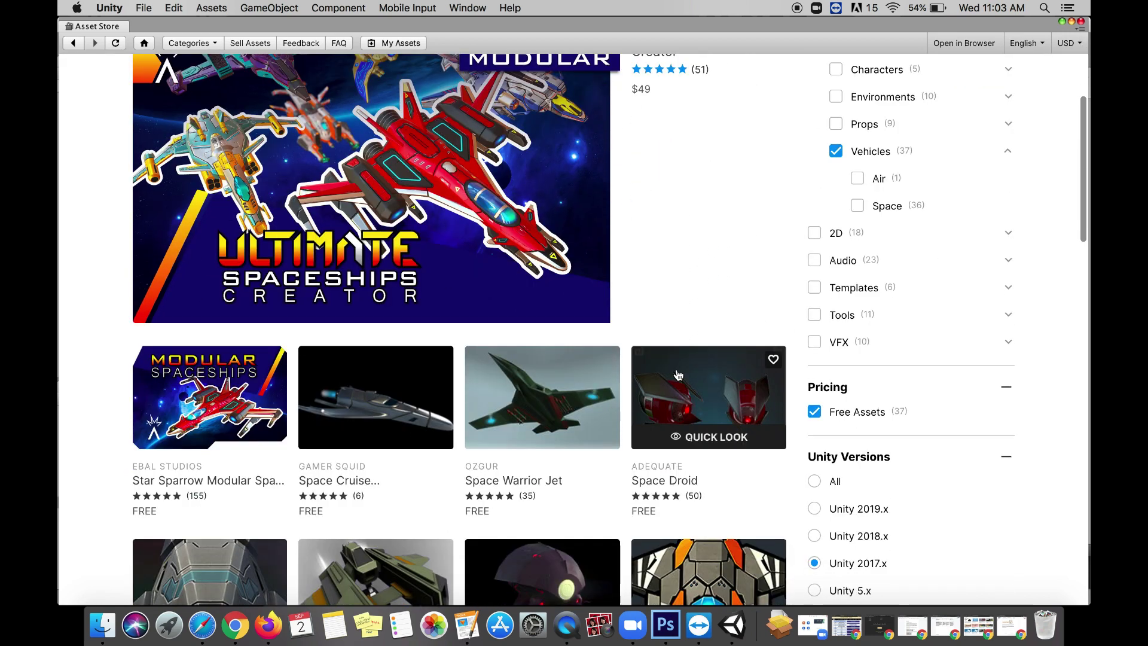
scroll(678, 375, "down", 3)
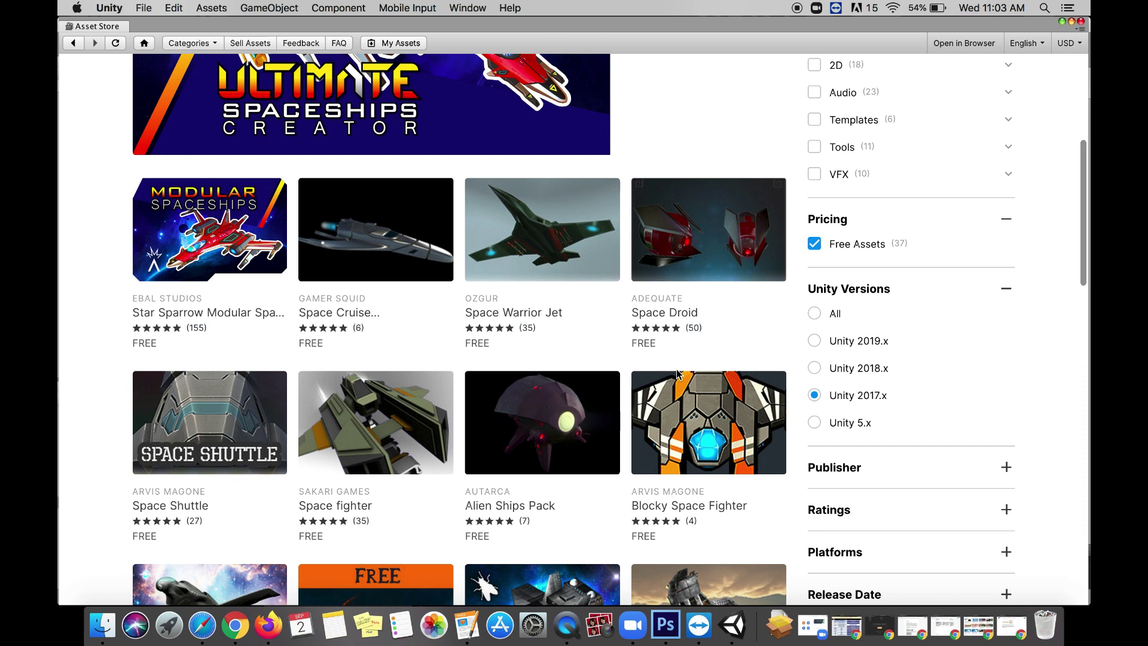
scroll(678, 374, "down", 3)
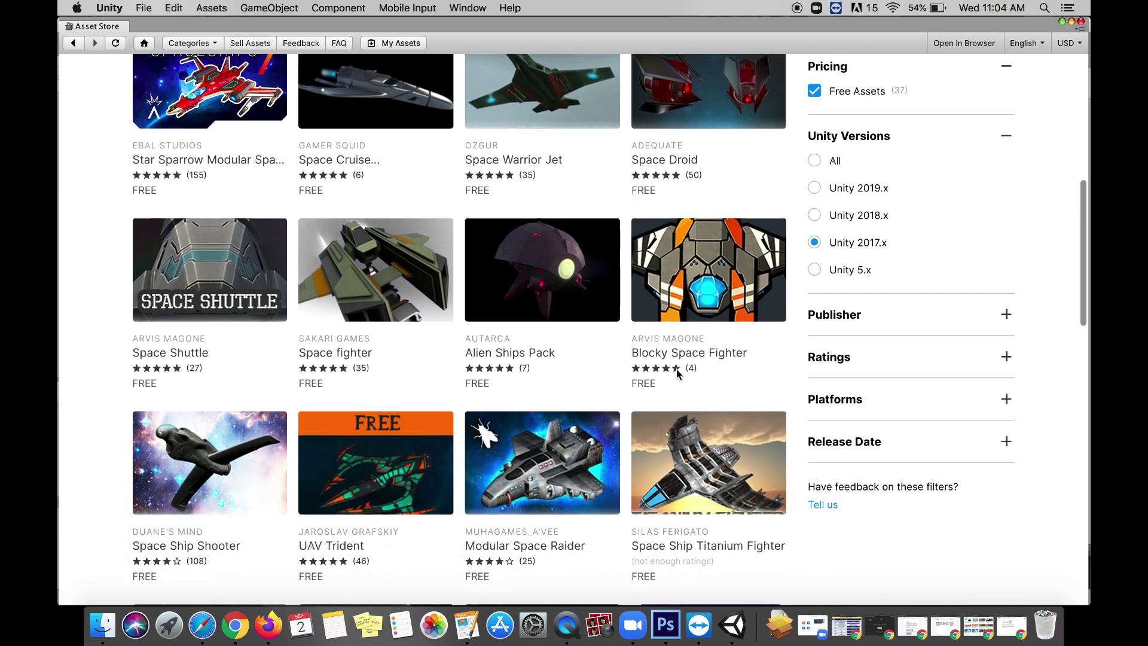
scroll(678, 375, "down", 3)
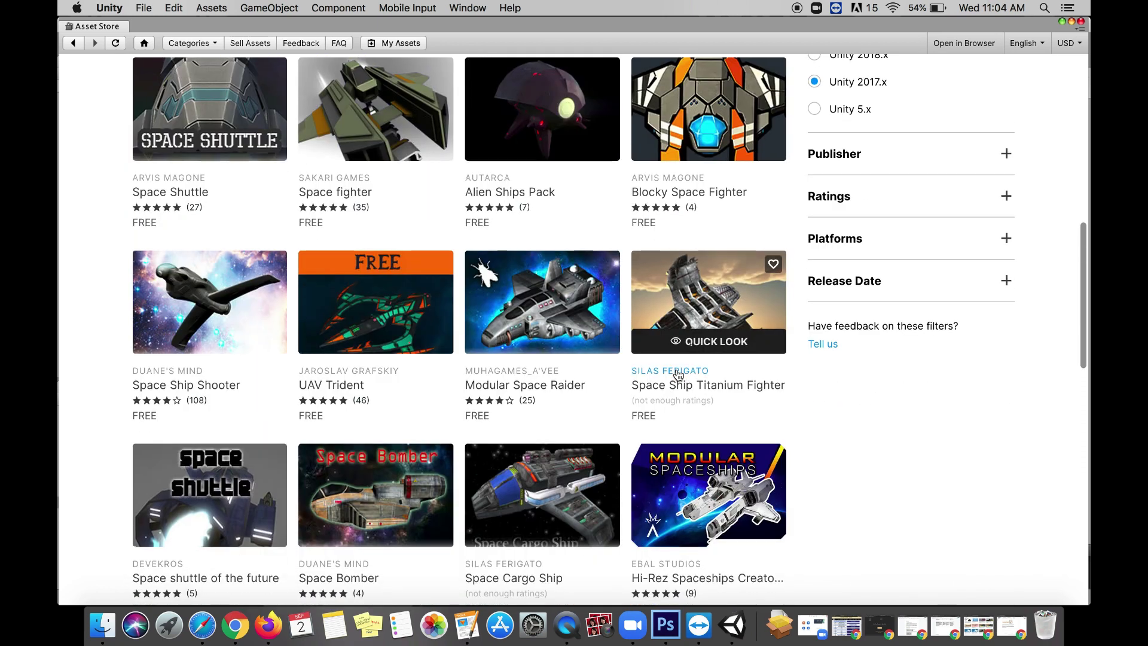
scroll(678, 375, "up", 5)
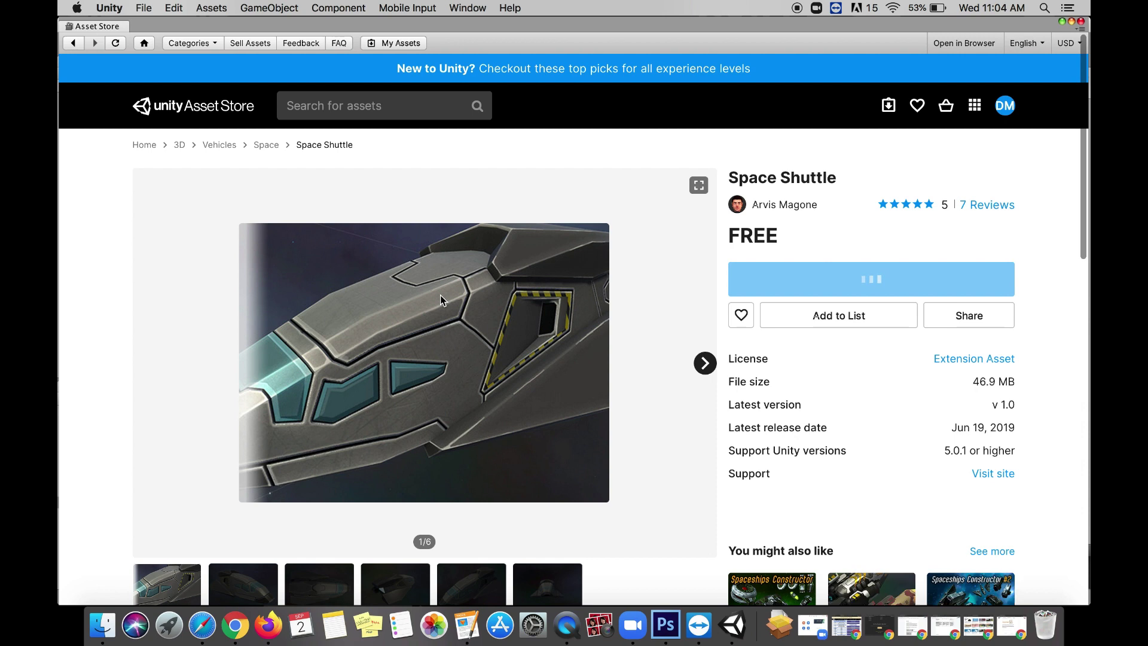
Step: View the Space Shuttle's side-view preview and download the free package
scroll(441, 295, "down", 2)
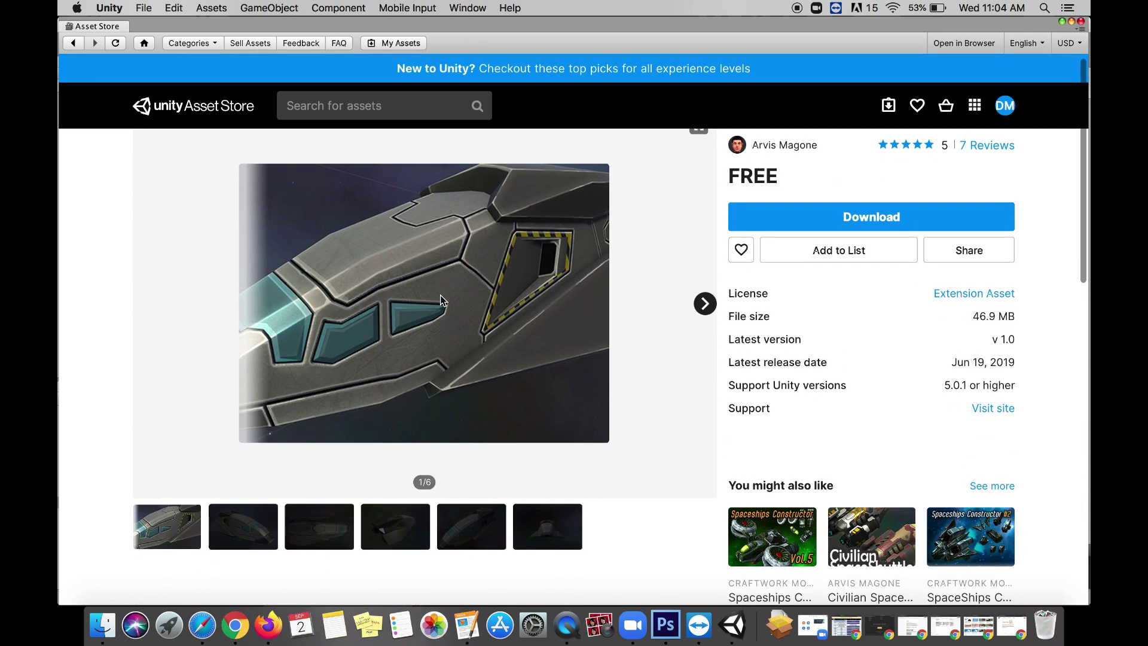
left_click(233, 535)
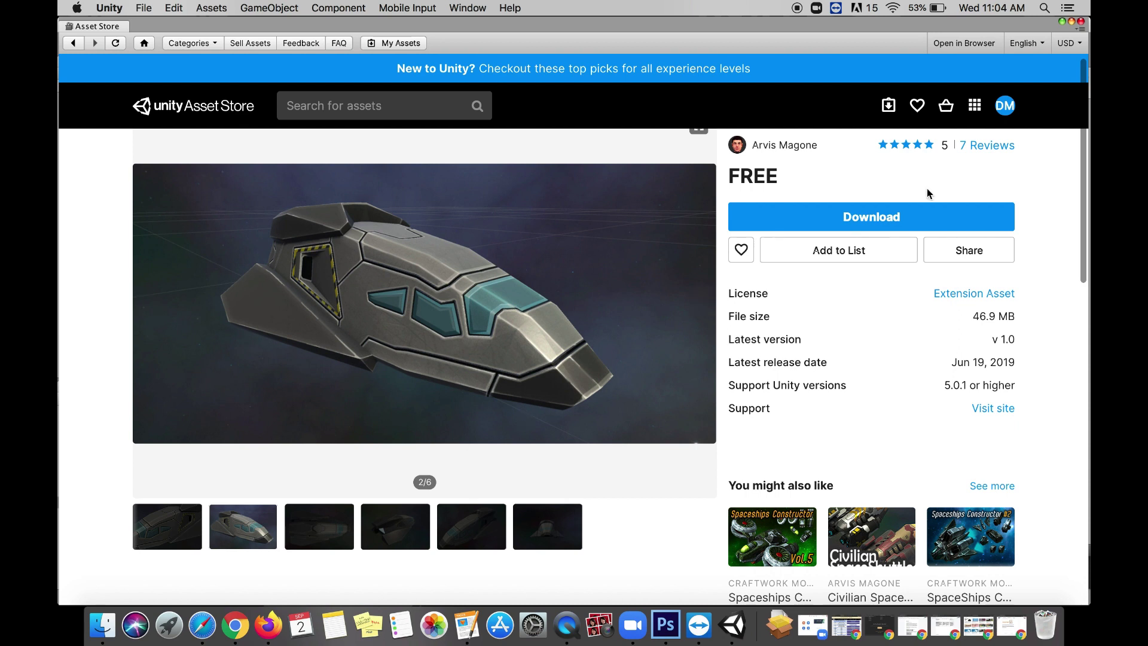
left_click(901, 218)
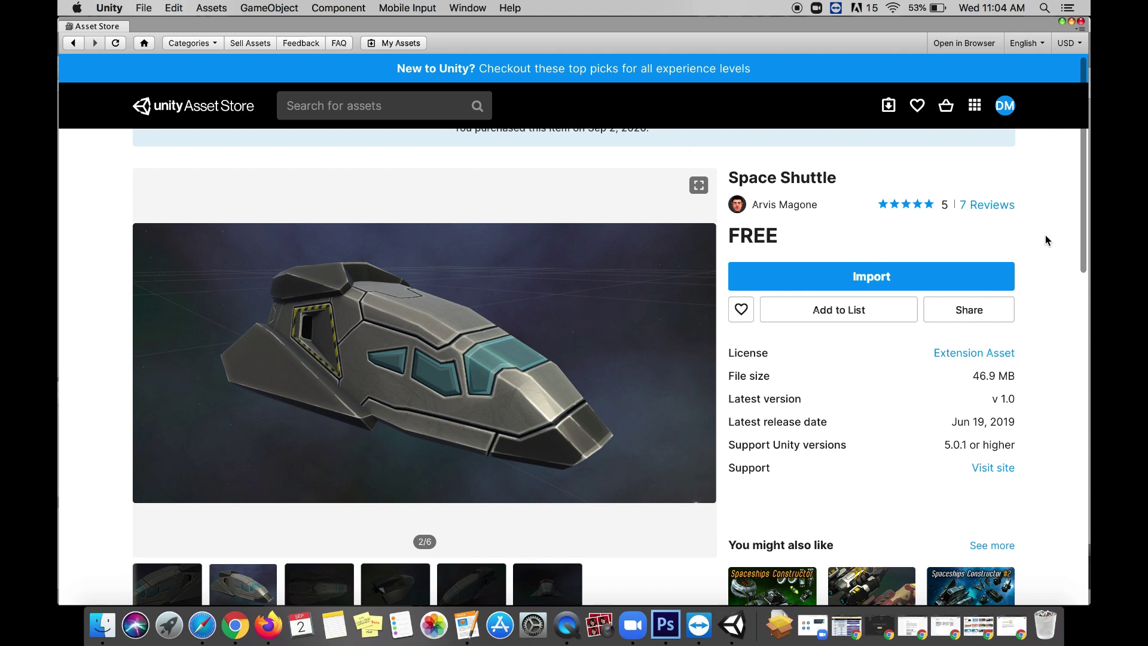
Step: Import the Space Shuttle package with all files checked, including SpaceSkyBox
left_click(912, 268)
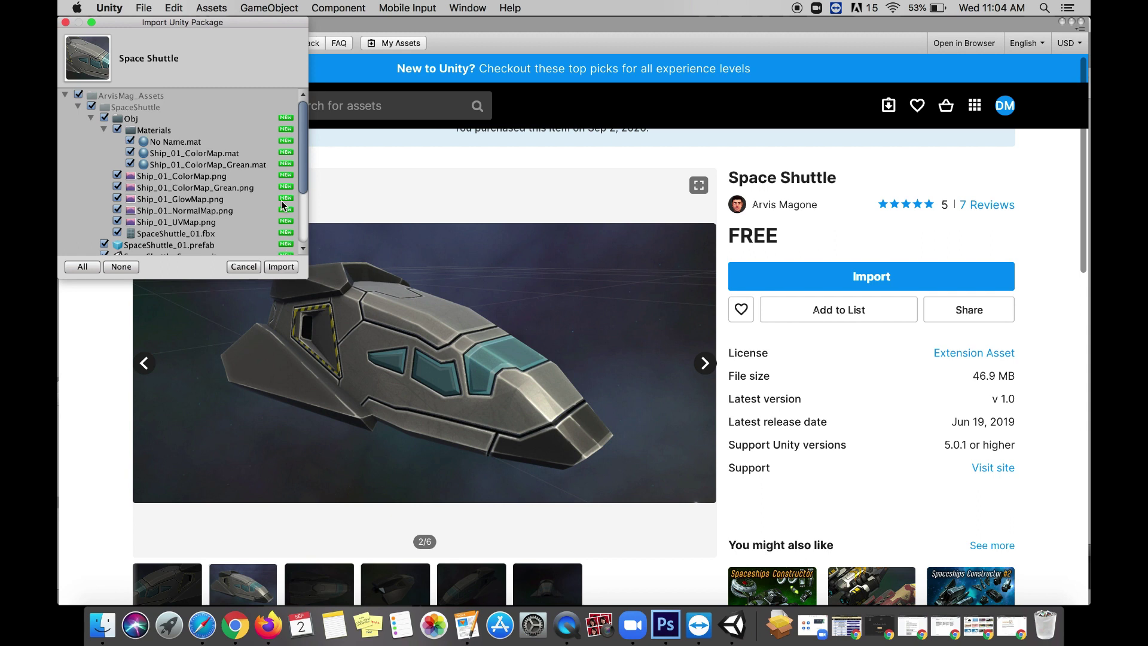
scroll(281, 215, "down", 3)
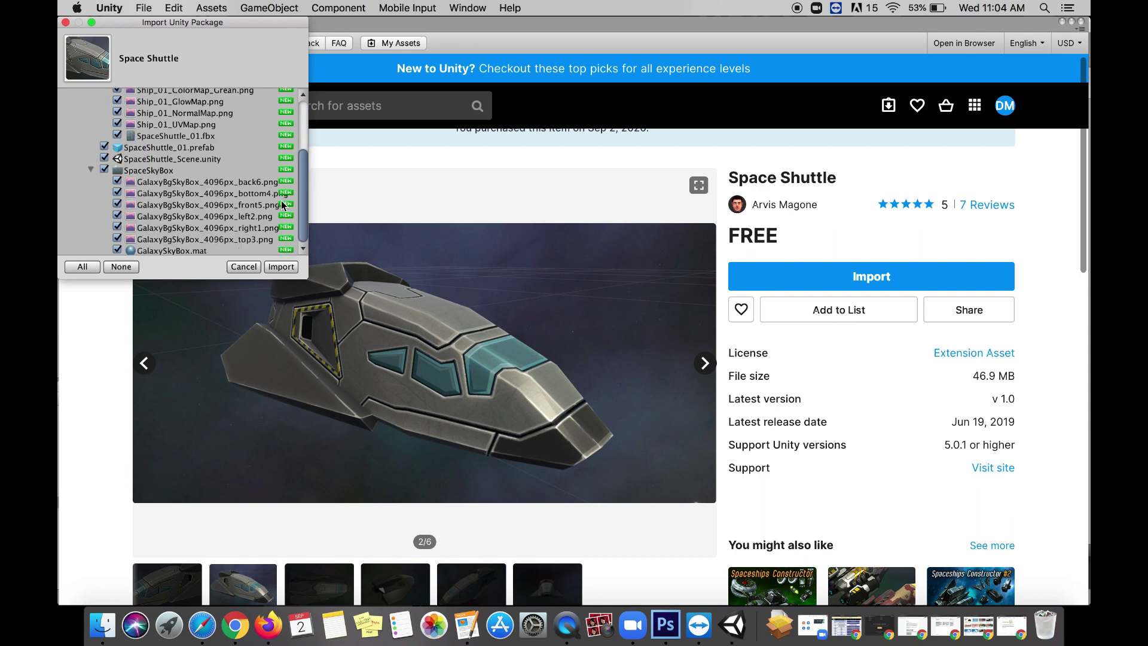
left_click(280, 267)
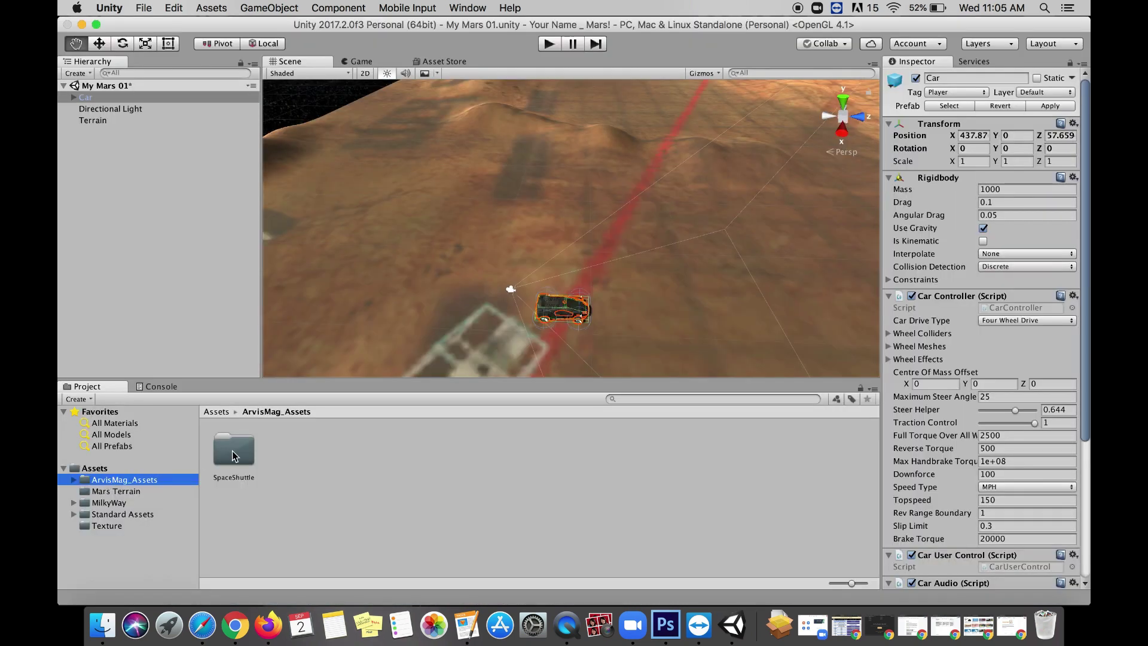
Step: Place the SpaceShuttle_01 model from ArvisMag_Assets/SpaceShuttle into the Mars scene and frame it
left_click(233, 451)
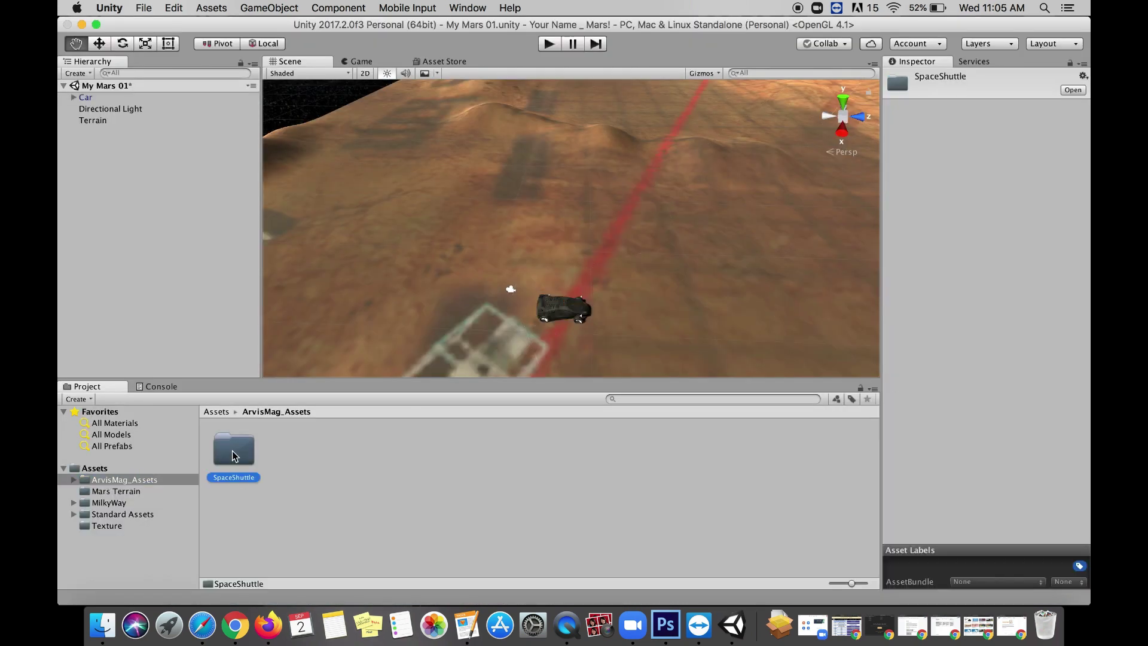
double_click(233, 451)
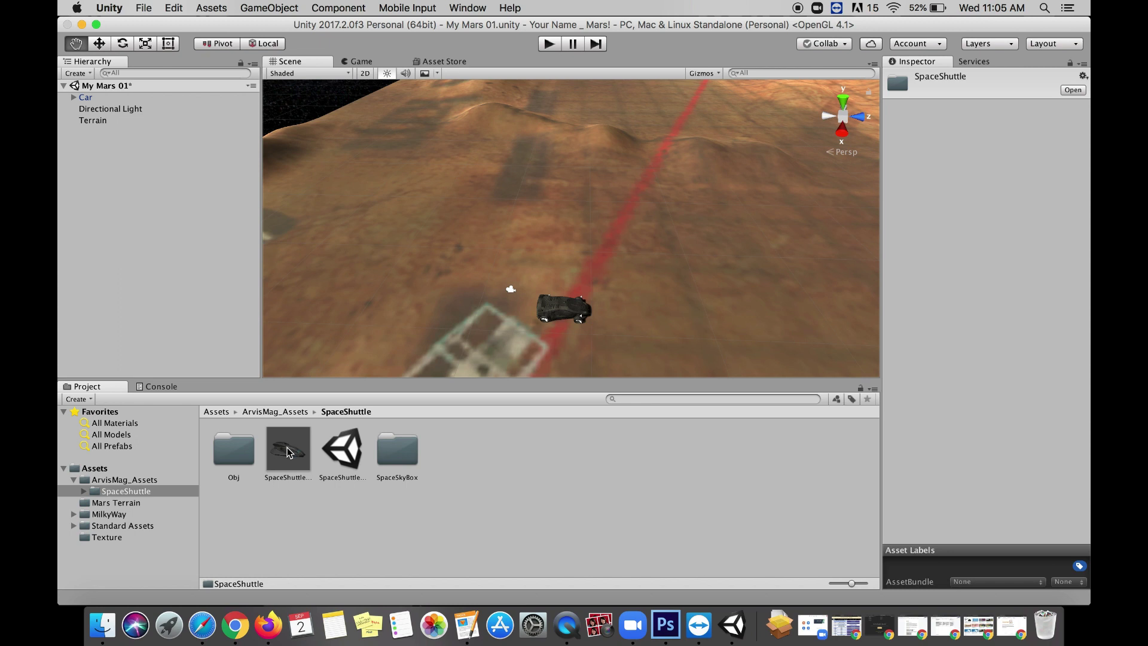
left_click_drag(287, 456, 570, 284)
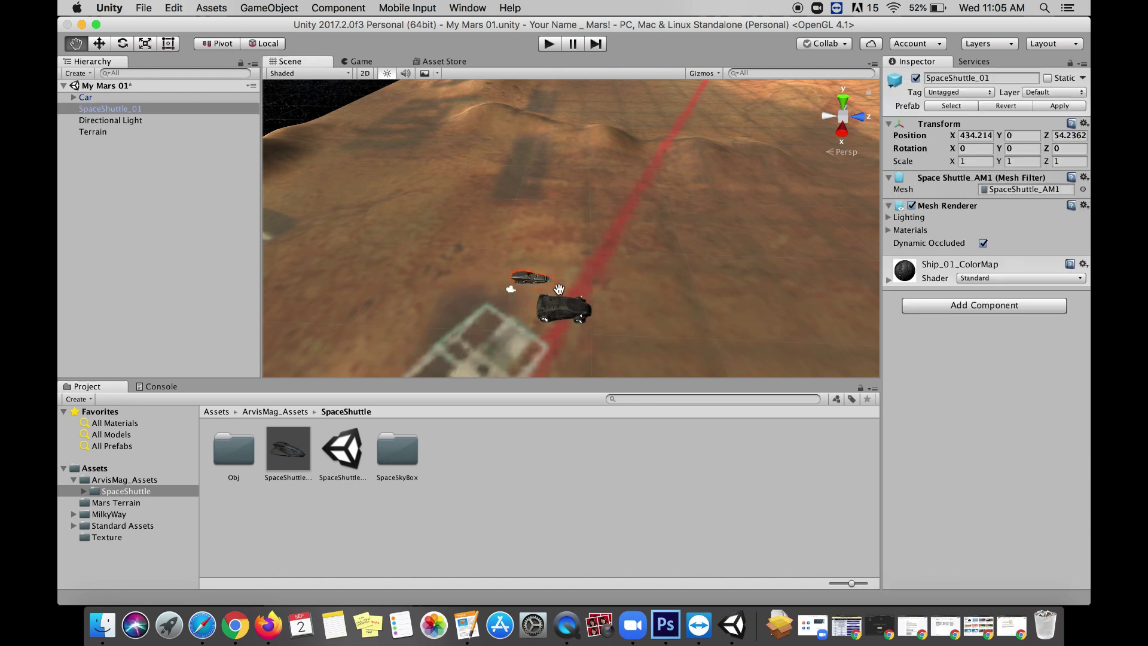
double_click(159, 109)
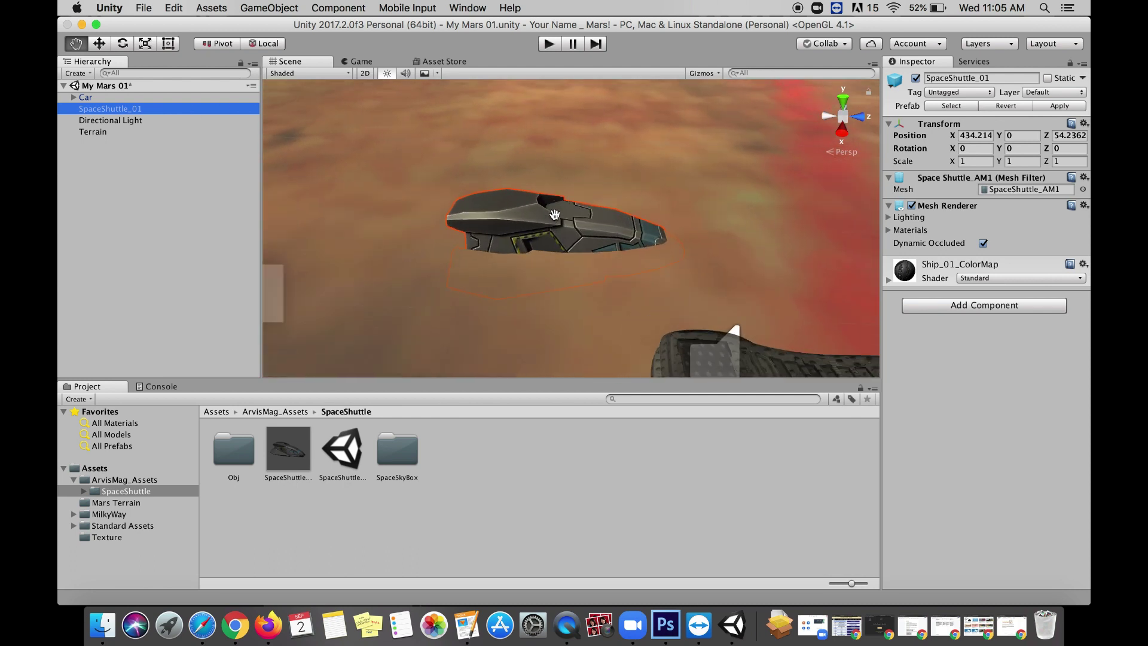
Step: Scale the shuttle up to about 4.22 and raise it to Y 2.22 above the terrain
left_click(100, 43)
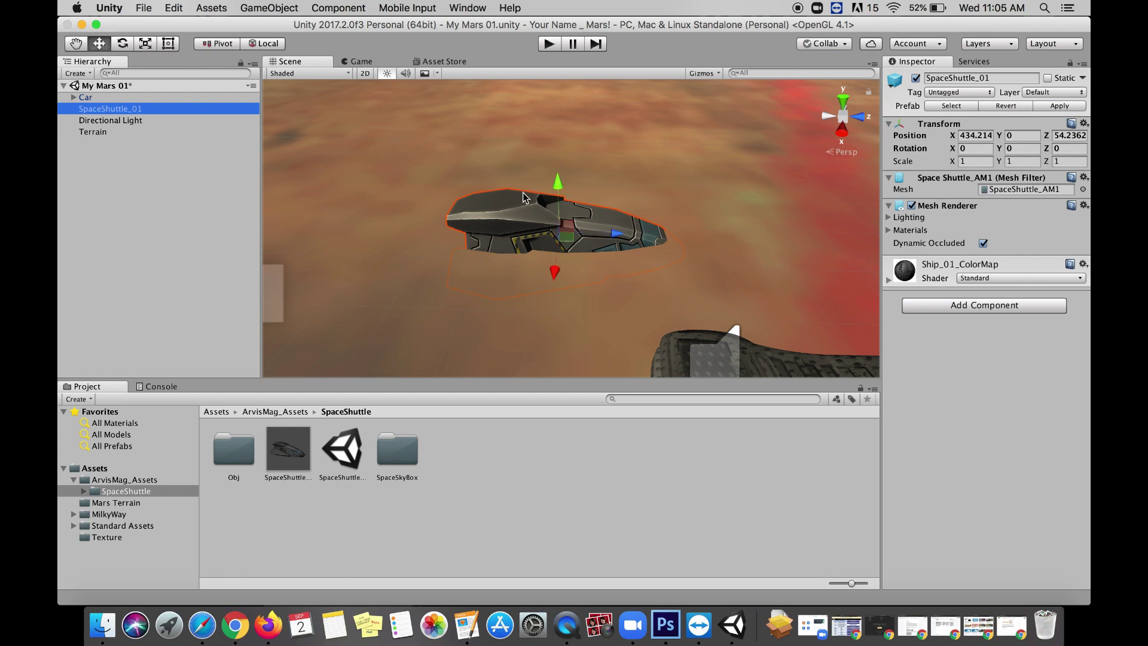
left_click_drag(561, 194, 546, 109)
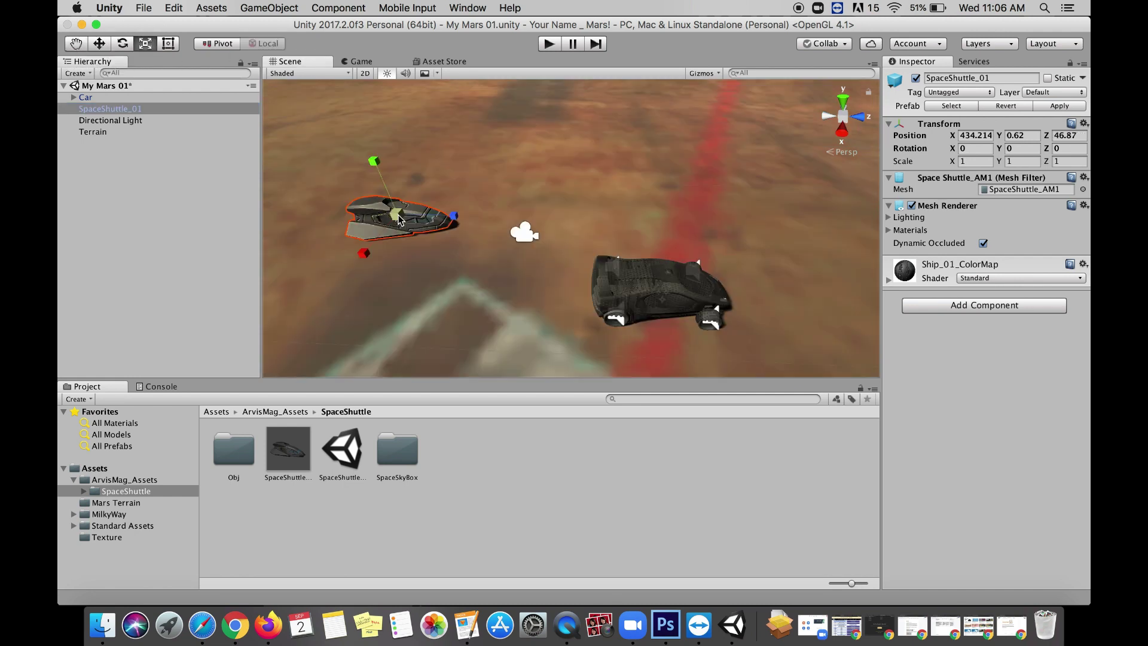
left_click_drag(399, 220, 597, 103)
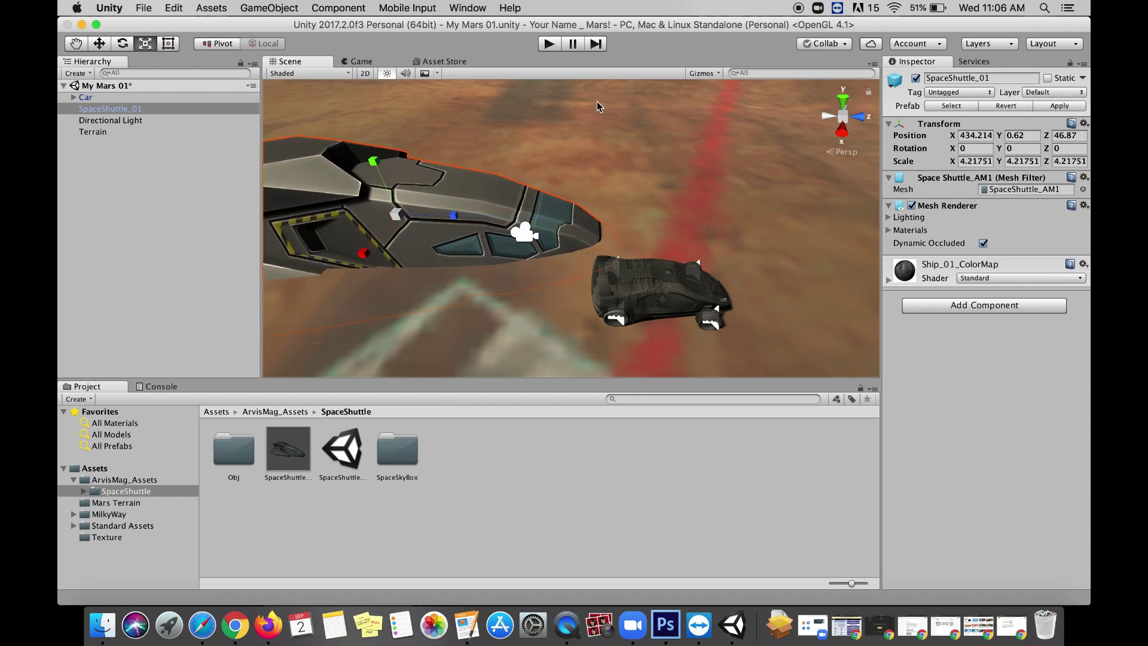
scroll(597, 102, "down", 3)
scroll(597, 102, "down", 5)
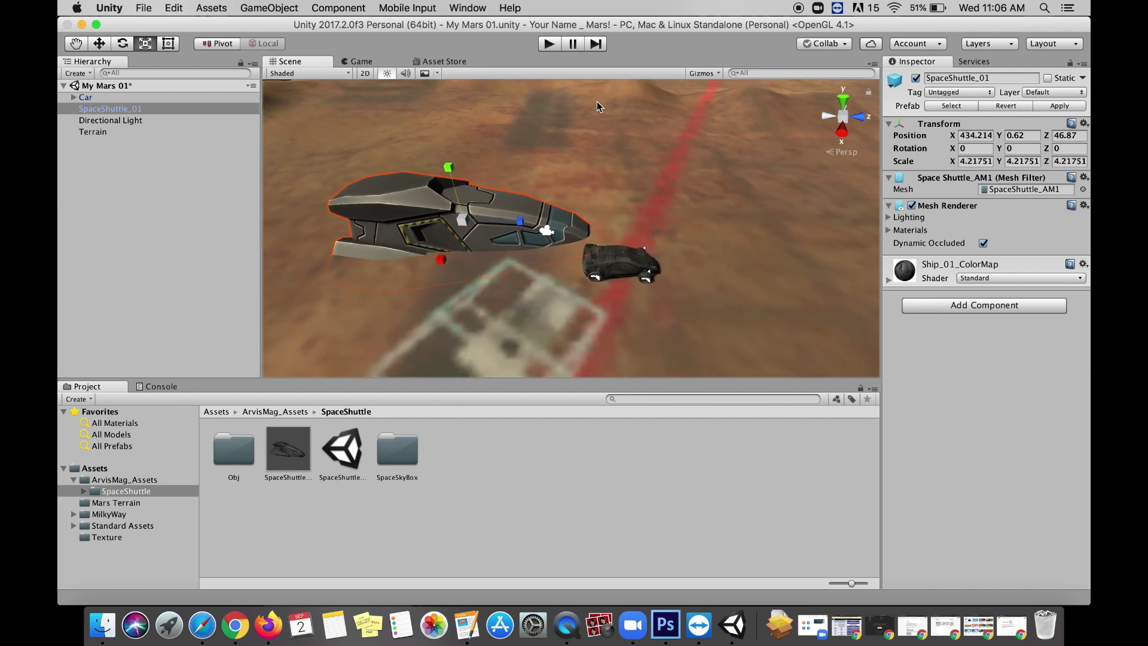
left_click(100, 45)
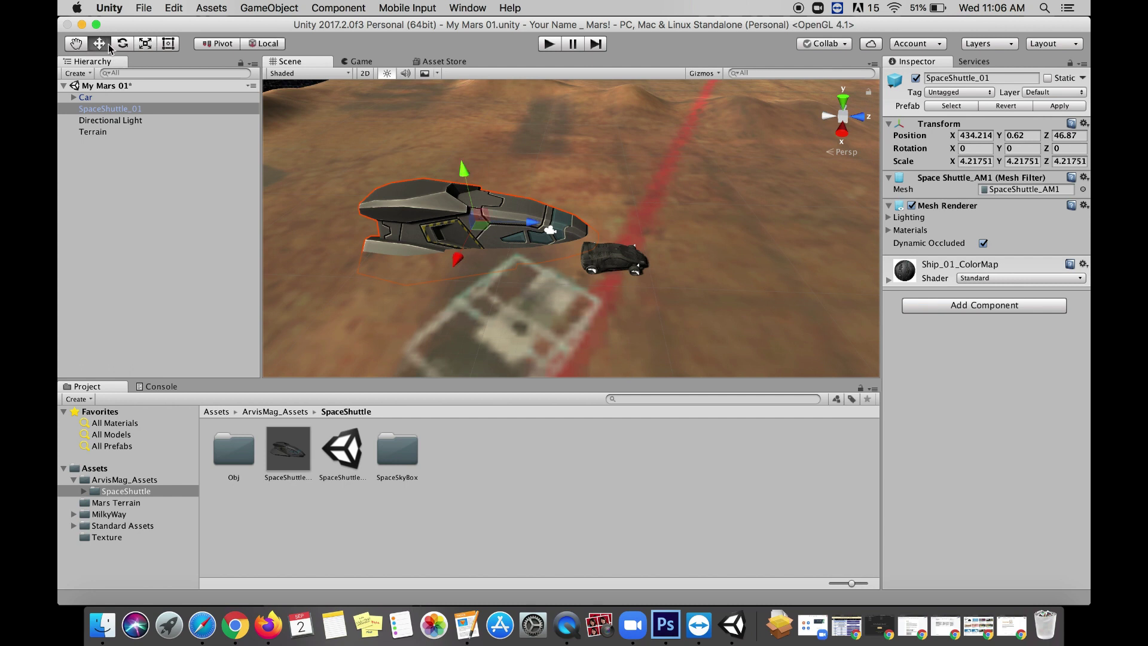
mouse_move(464, 172)
left_mouse_down()
mouse_move(466, 145)
mouse_move(470, 156)
left_mouse_up()
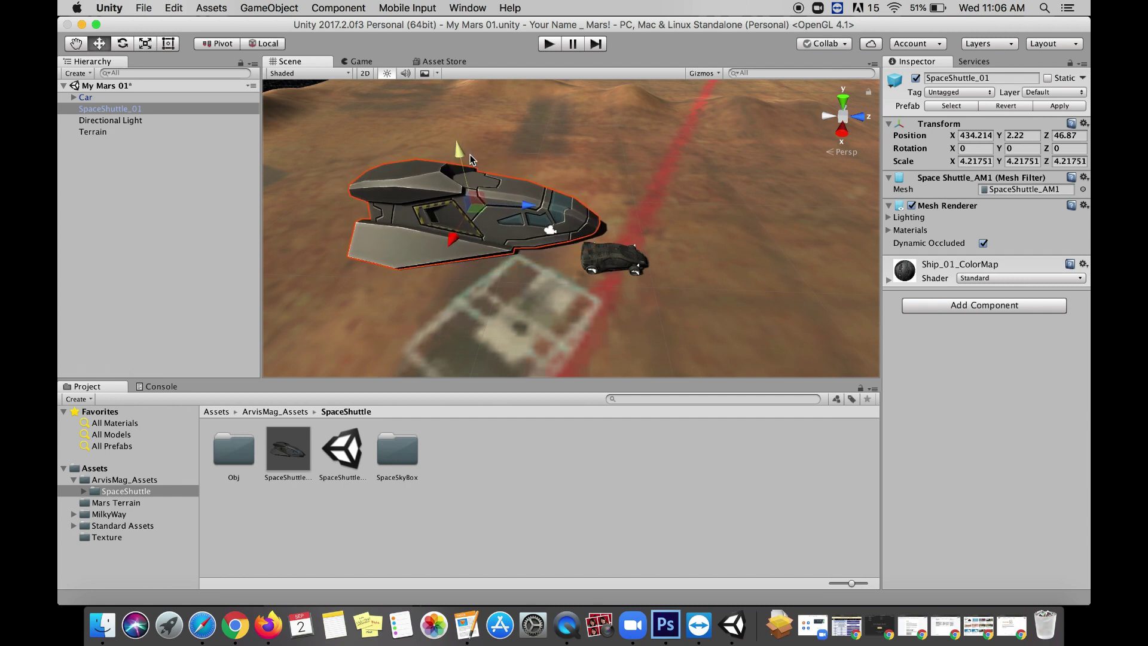
left_click_drag(525, 210, 425, 193)
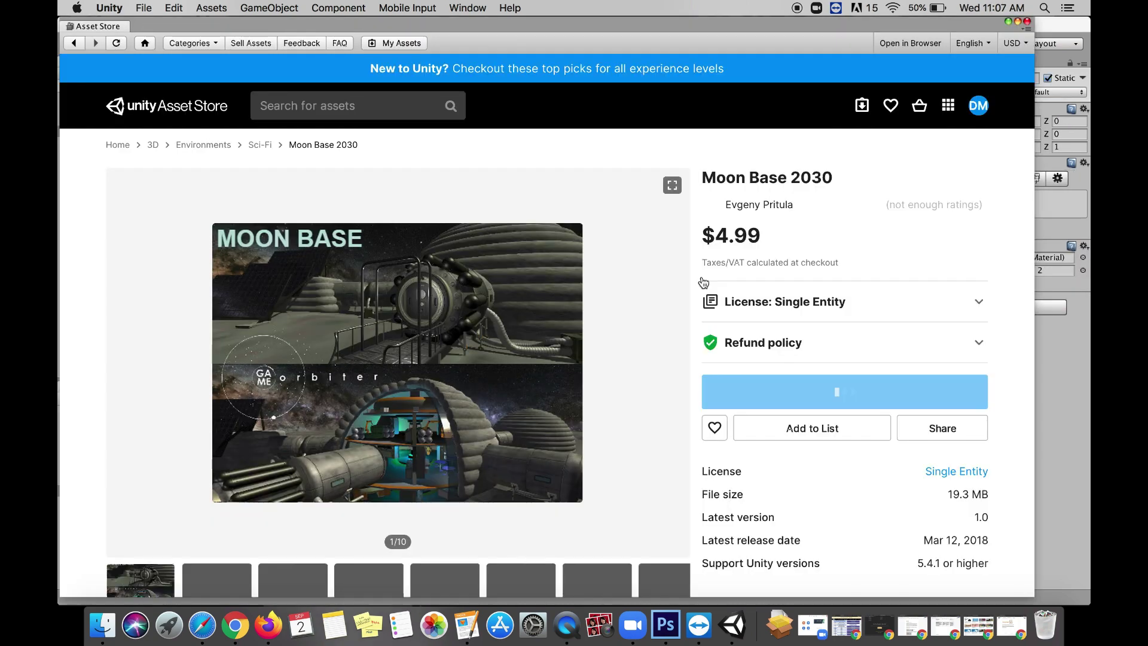
Step: View the Moon Base 2030 preview images and reposition the Asset Store window
scroll(540, 339, "down", 5)
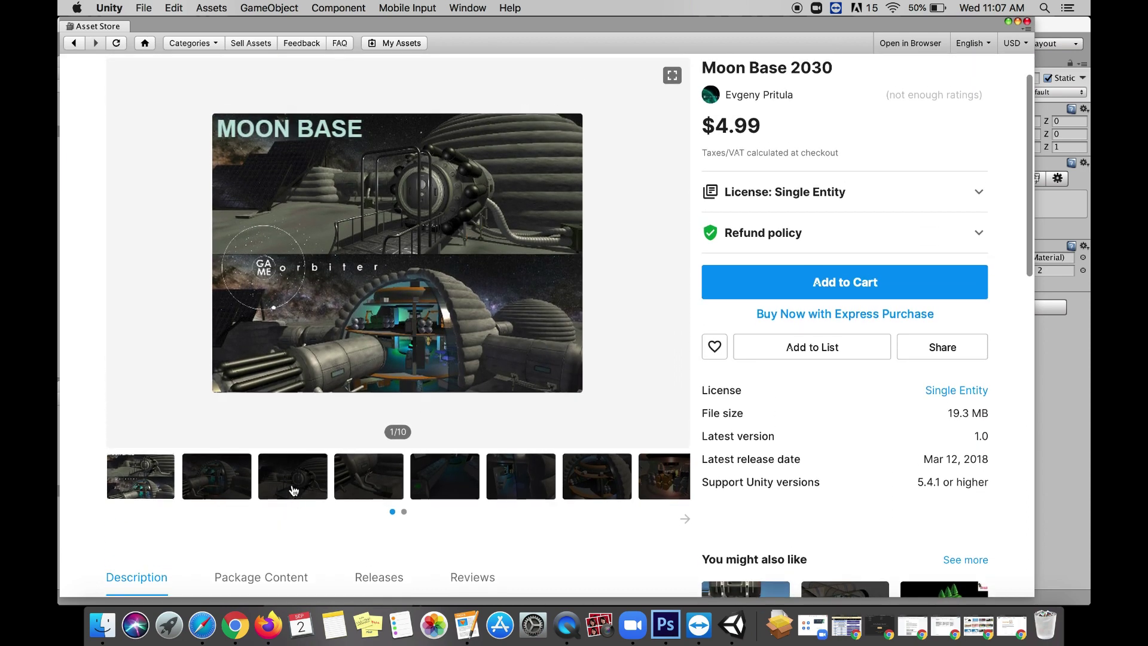
left_click(293, 489)
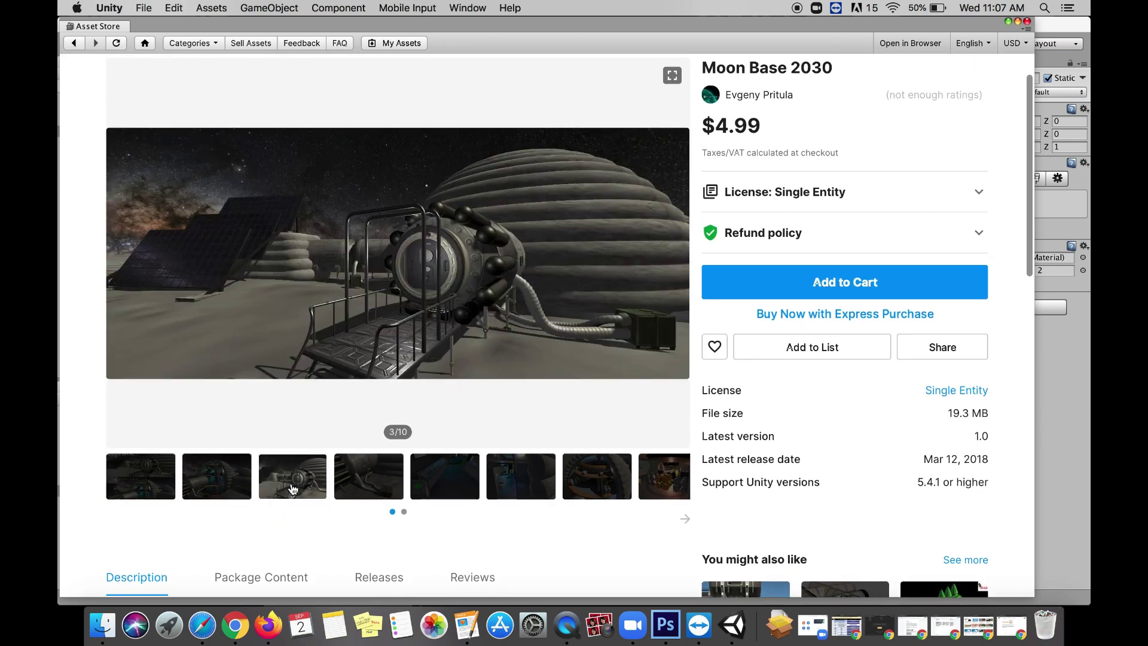
scroll(381, 275, "up", 3)
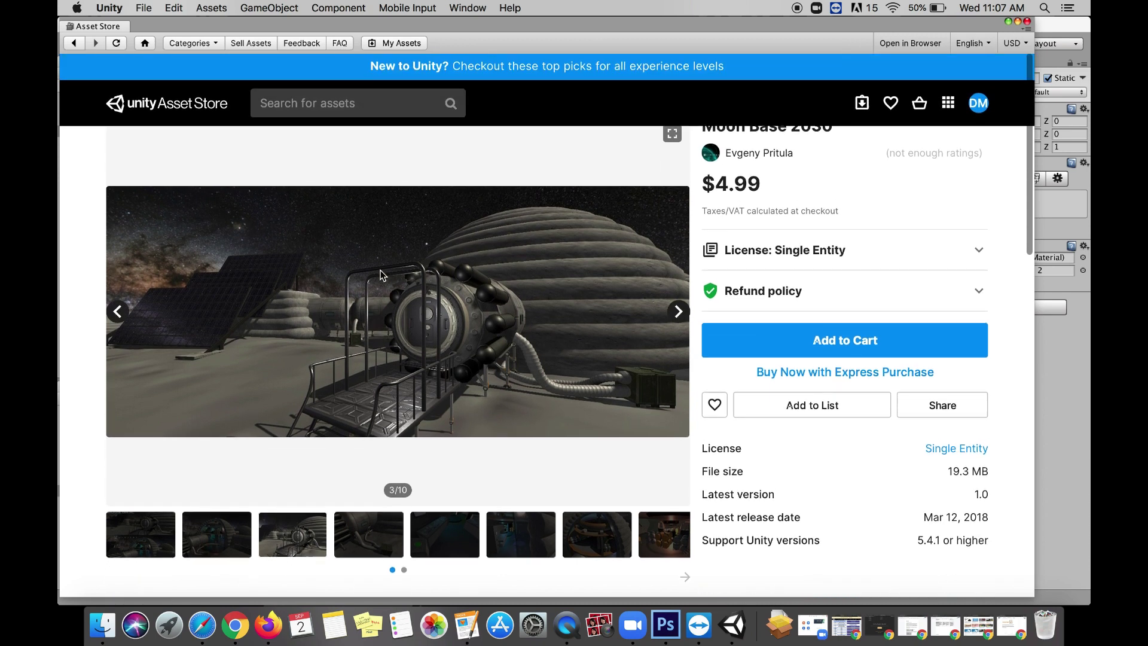
scroll(381, 275, "up", 1)
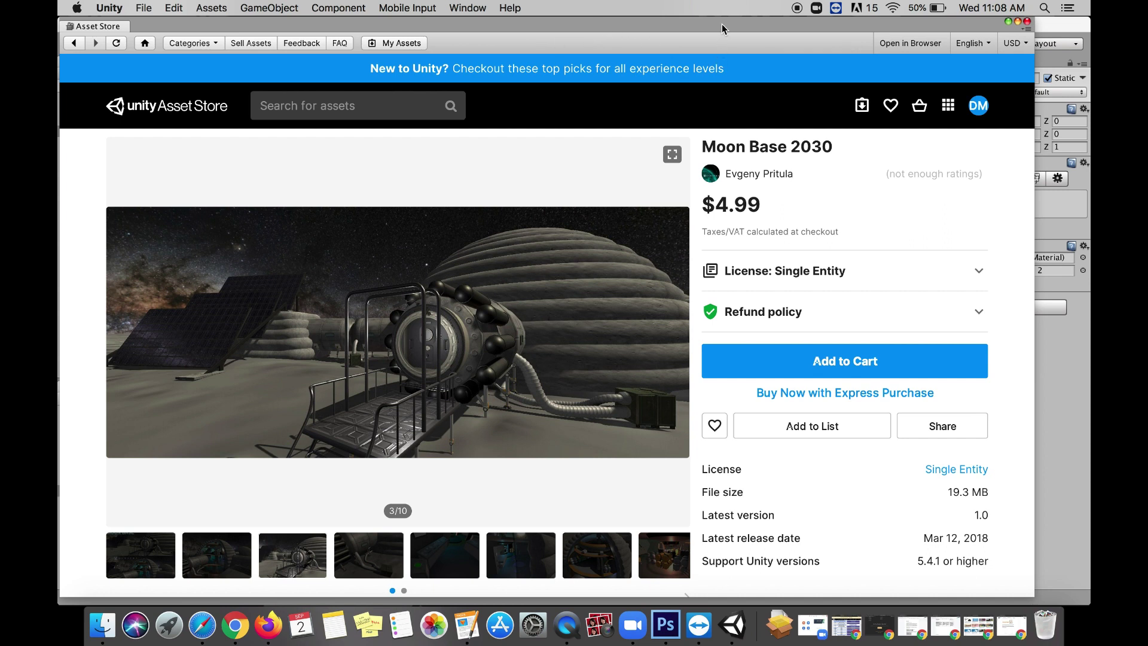
mouse_move(723, 24)
left_mouse_down()
mouse_move(723, 40)
mouse_move(723, 10)
left_mouse_up()
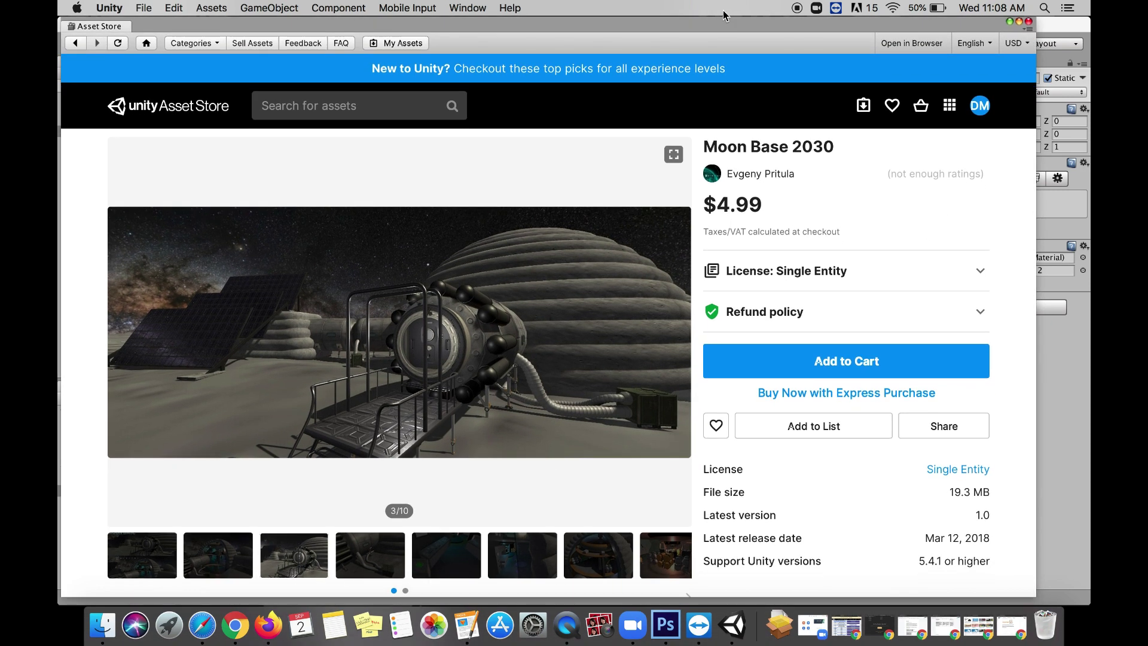
Step: Search 'control panel' and filter the results to free 3D assets for Unity 2017.x
left_click(390, 101)
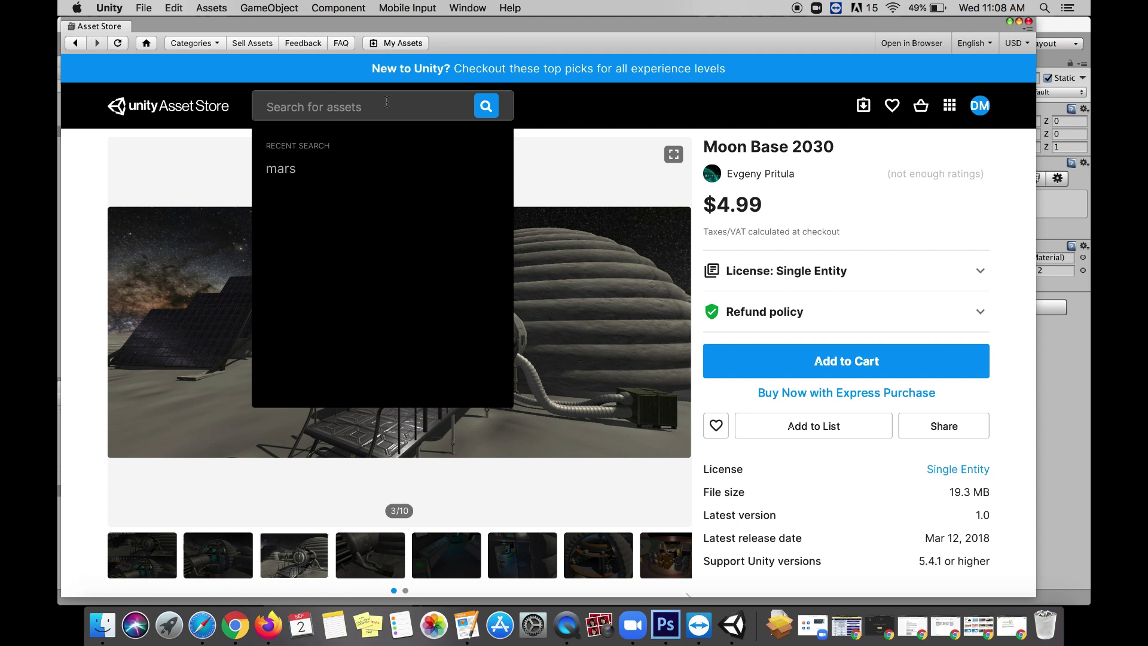
type("contr")
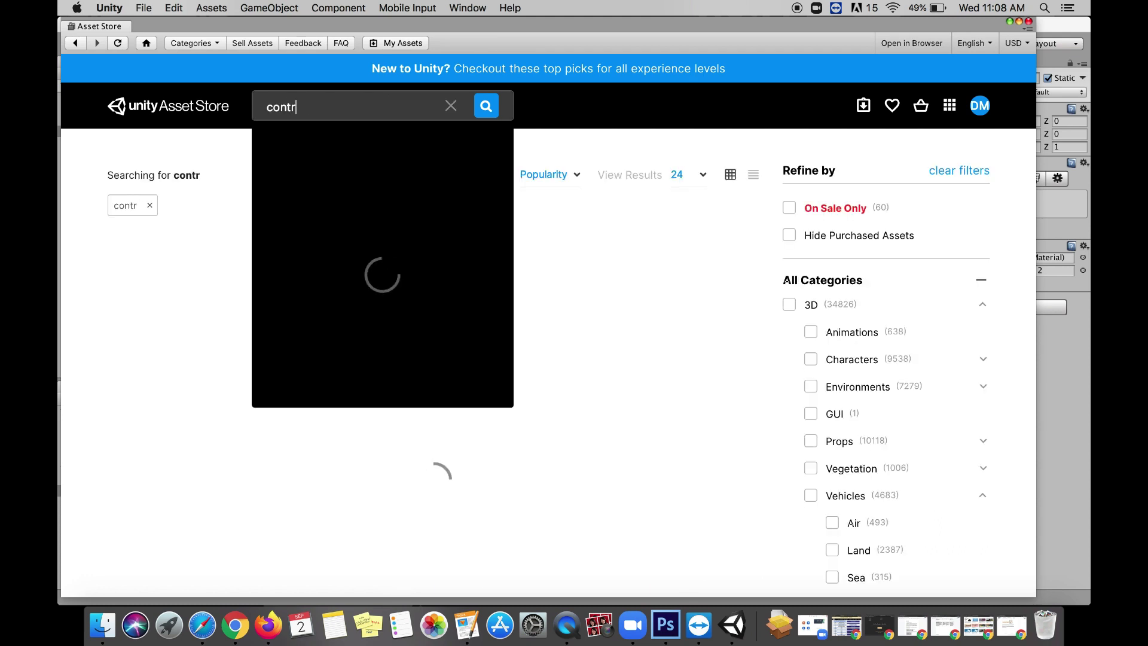
type("ol panel")
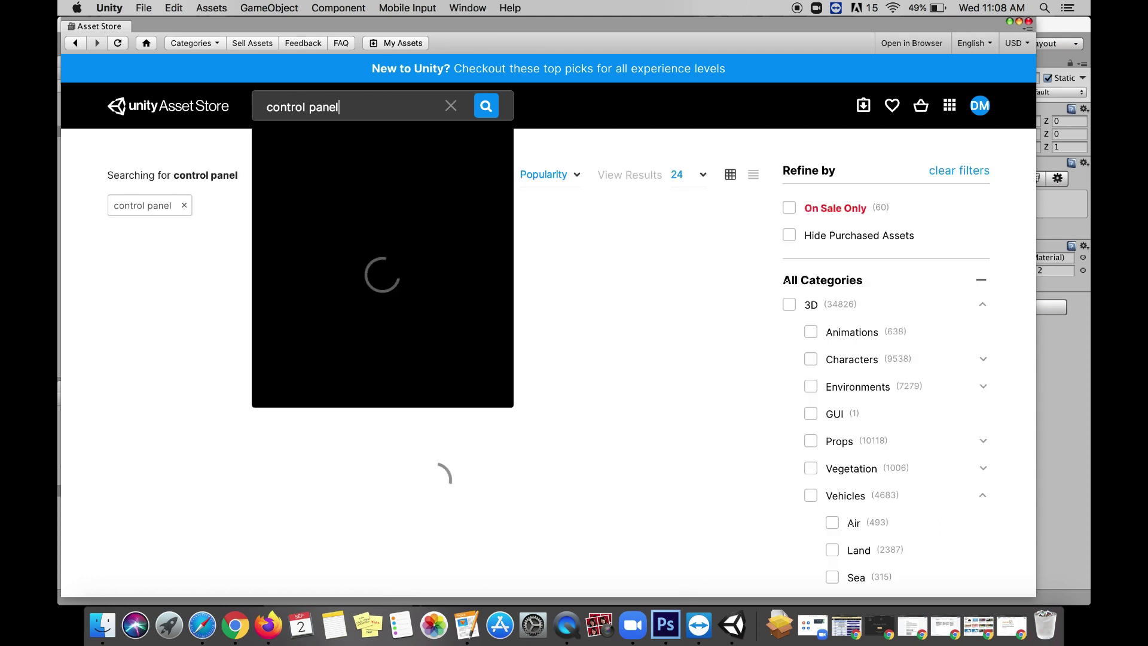
key("Return")
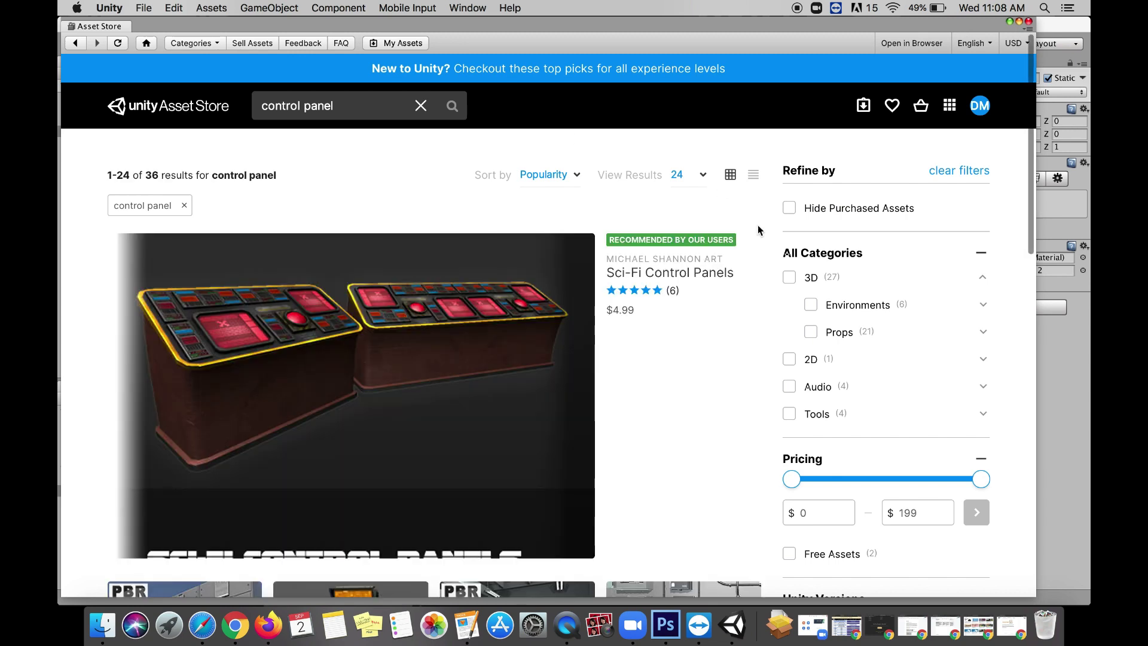
left_click(790, 277)
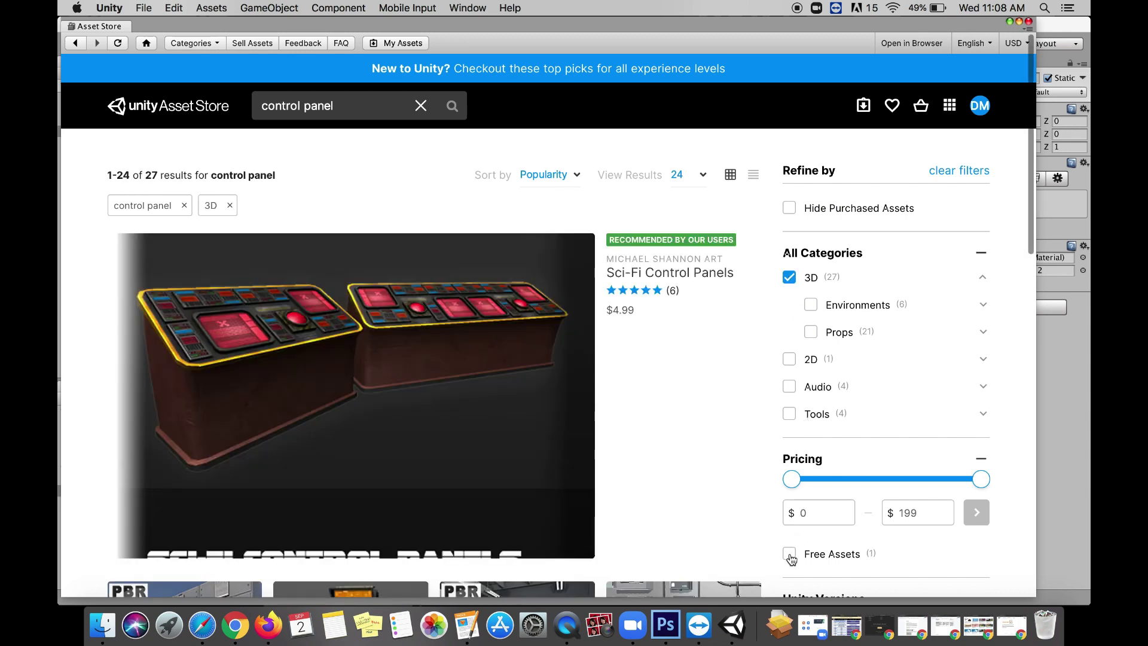
left_click(790, 554)
scroll(811, 474, "down", 3)
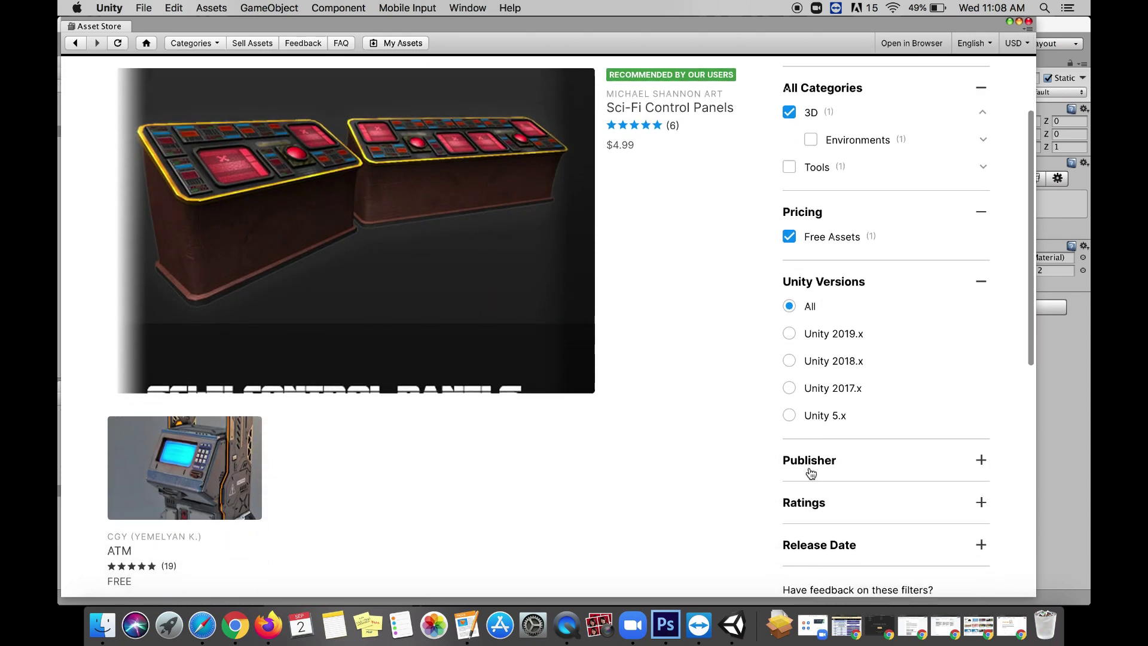
scroll(811, 473, "down", 2)
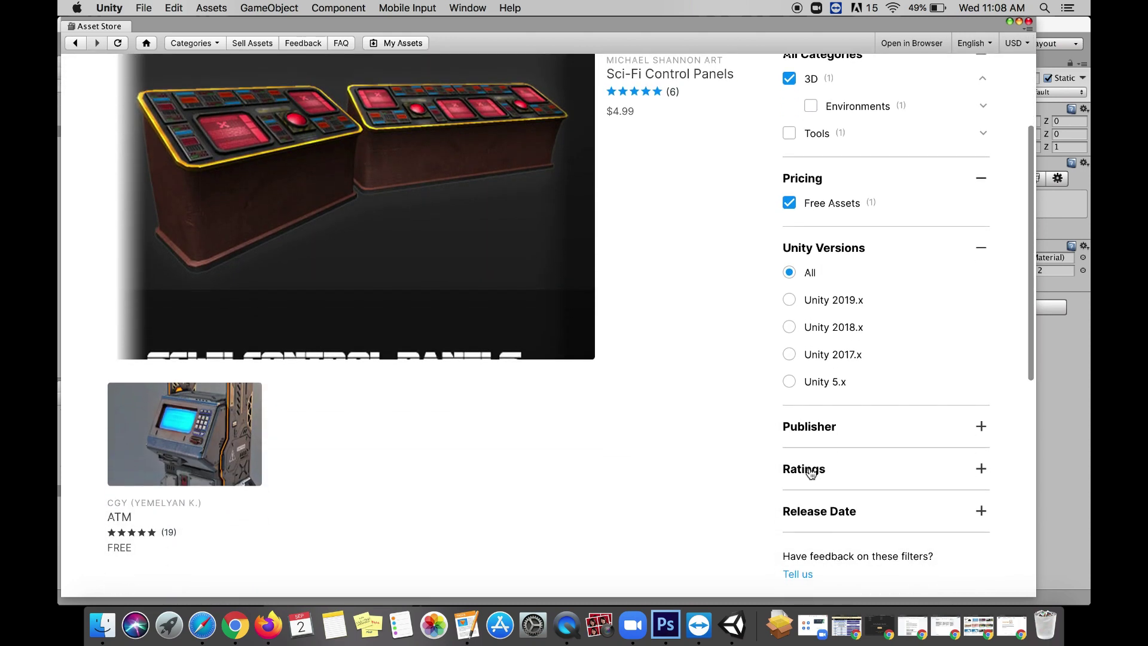
left_click(789, 355)
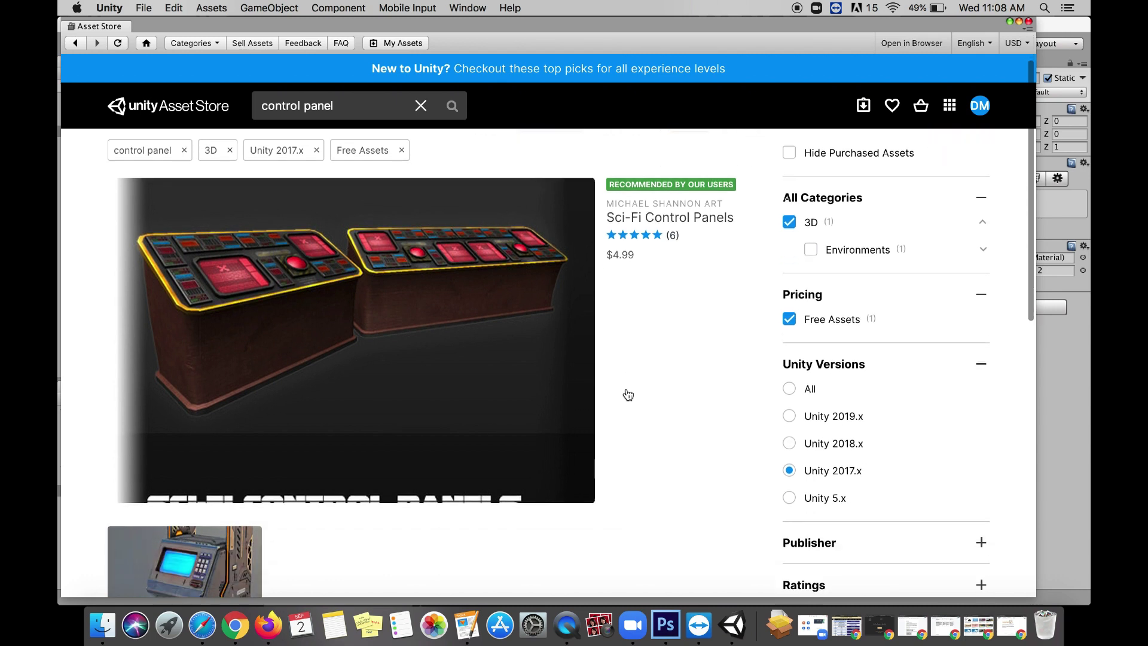
scroll(628, 394, "down", 2)
scroll(628, 395, "up", 3)
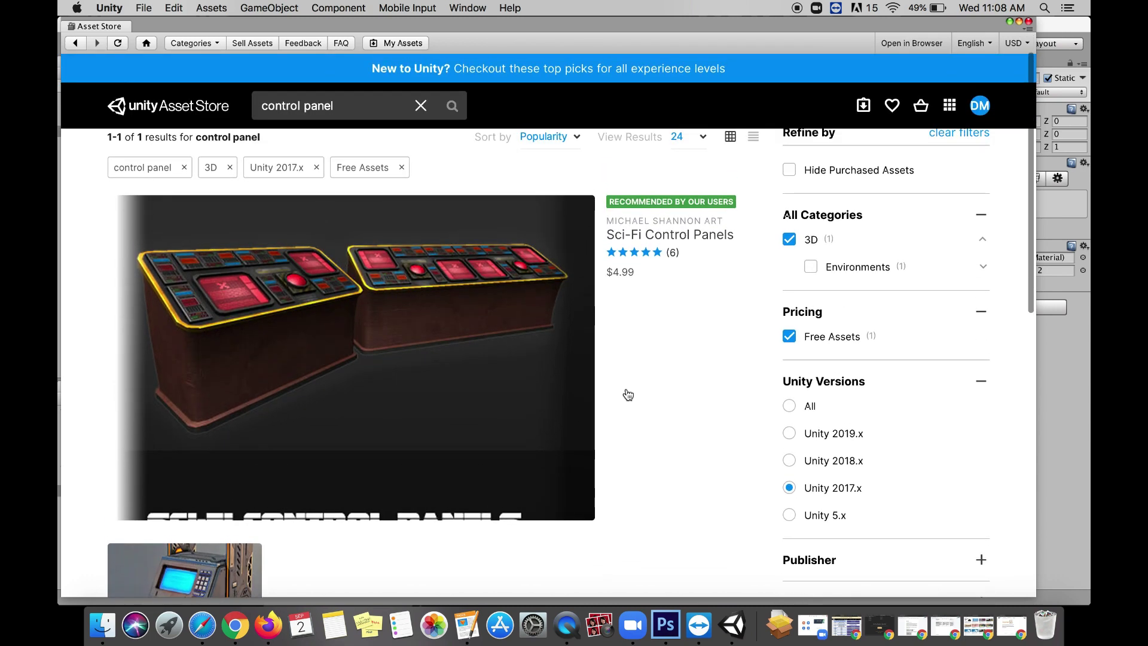
scroll(628, 395, "up", 1)
scroll(628, 395, "down", 8)
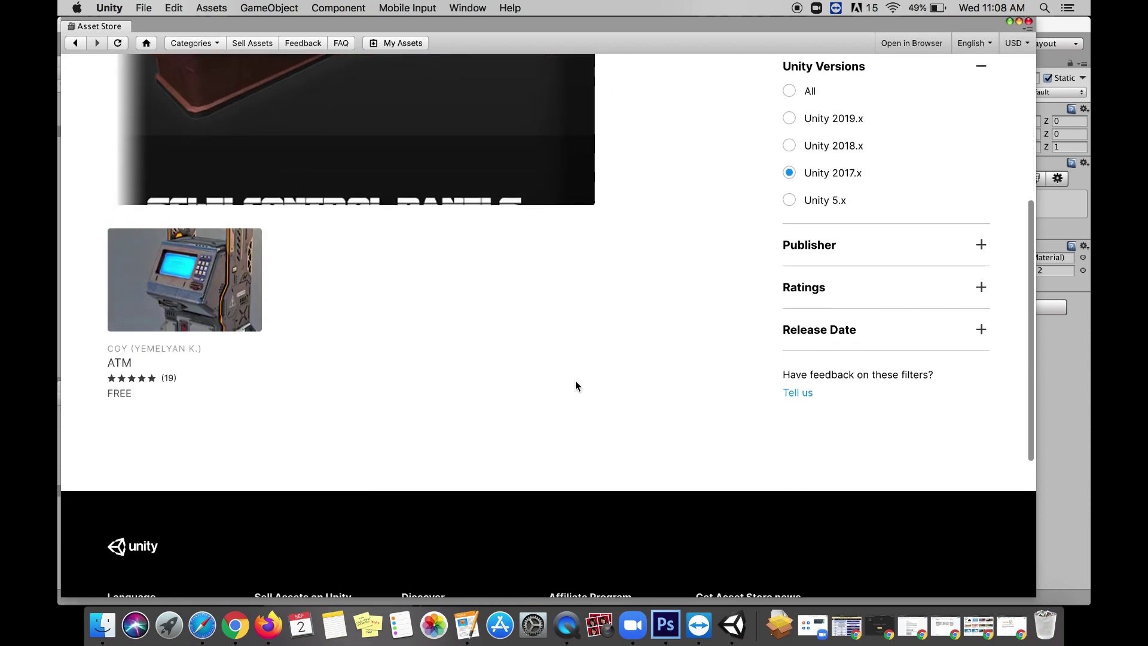
Step: Open the ATM page, view its preview images, and start downloading the free 156.8 MB package
left_click(227, 288)
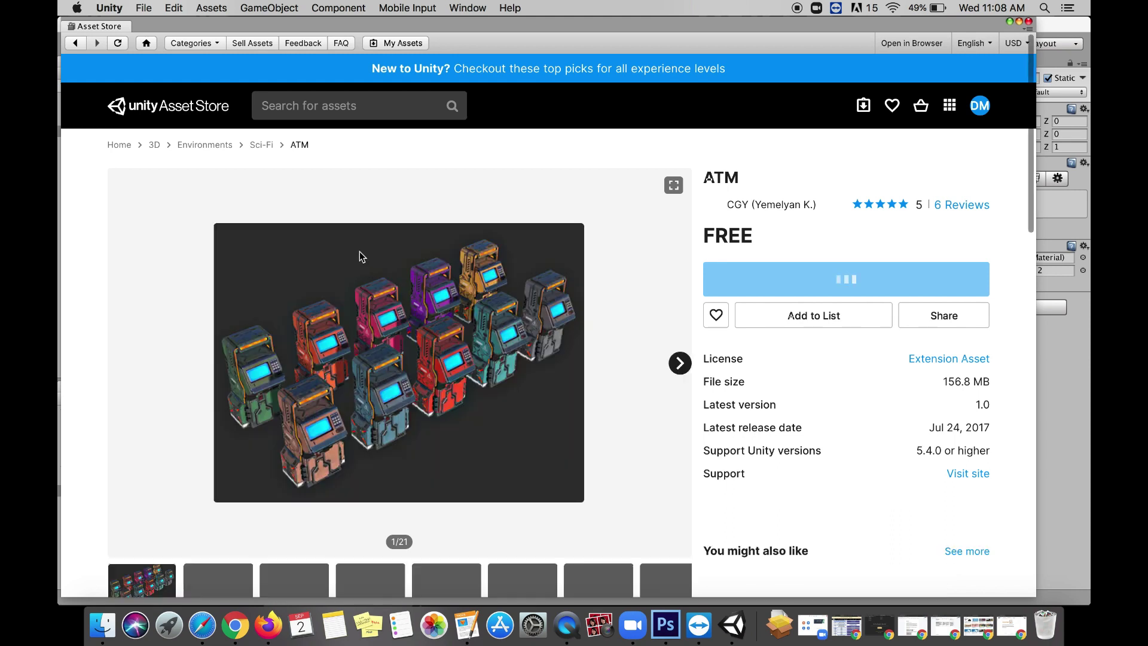
scroll(363, 253, "down", 5)
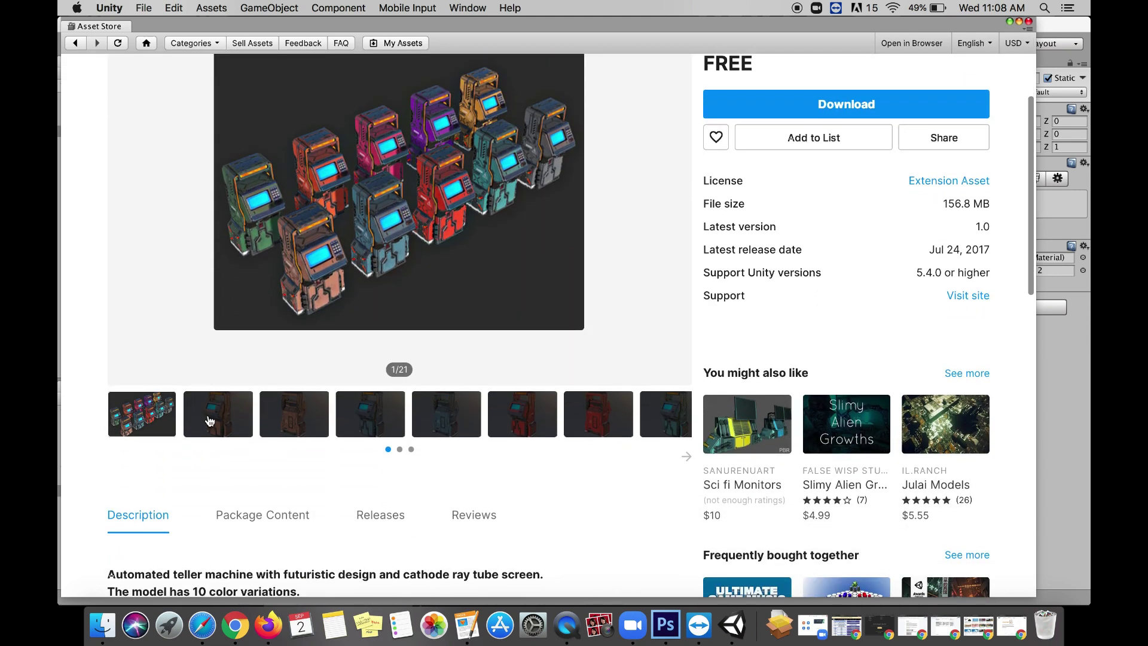
left_click(210, 422)
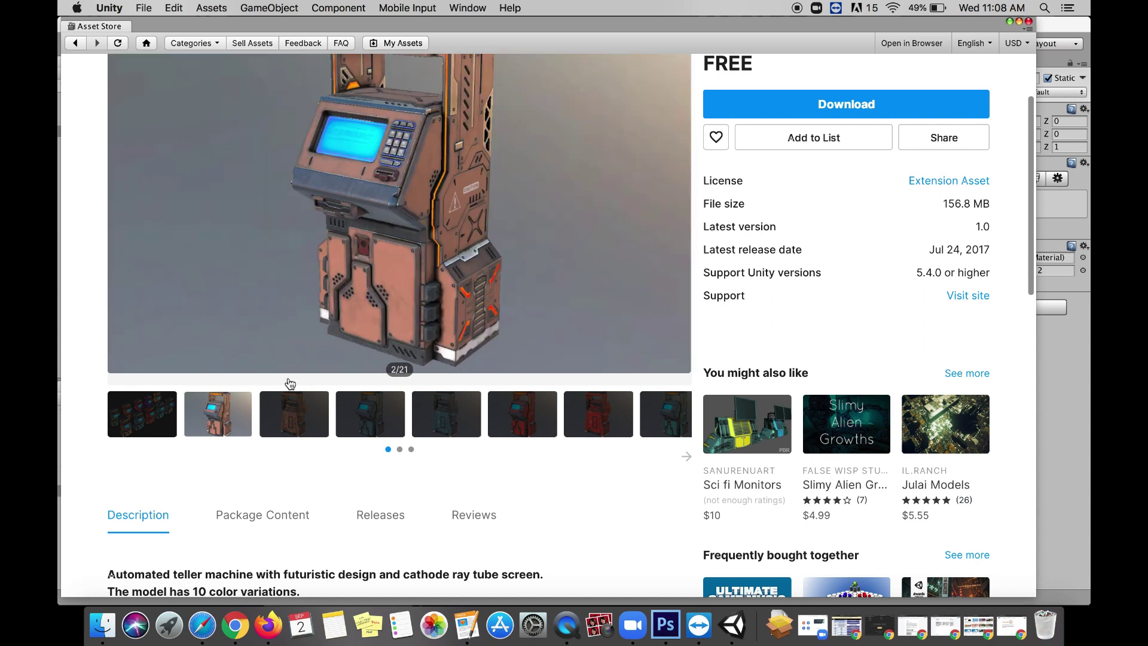
scroll(319, 299, "up", 3)
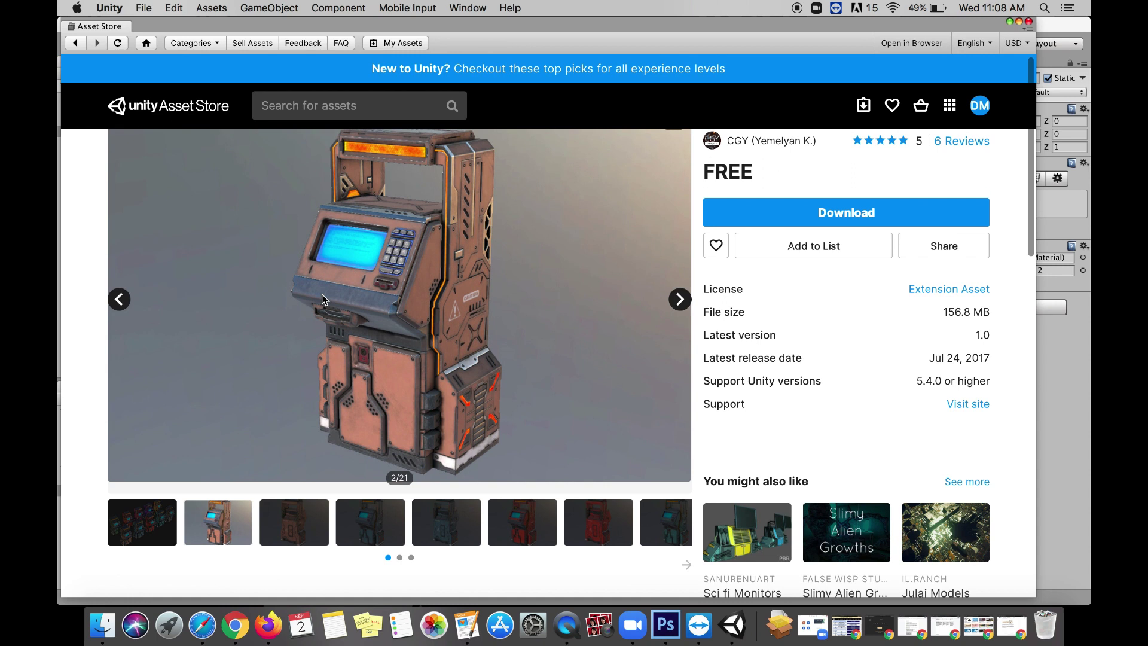
scroll(322, 294, "up", 2)
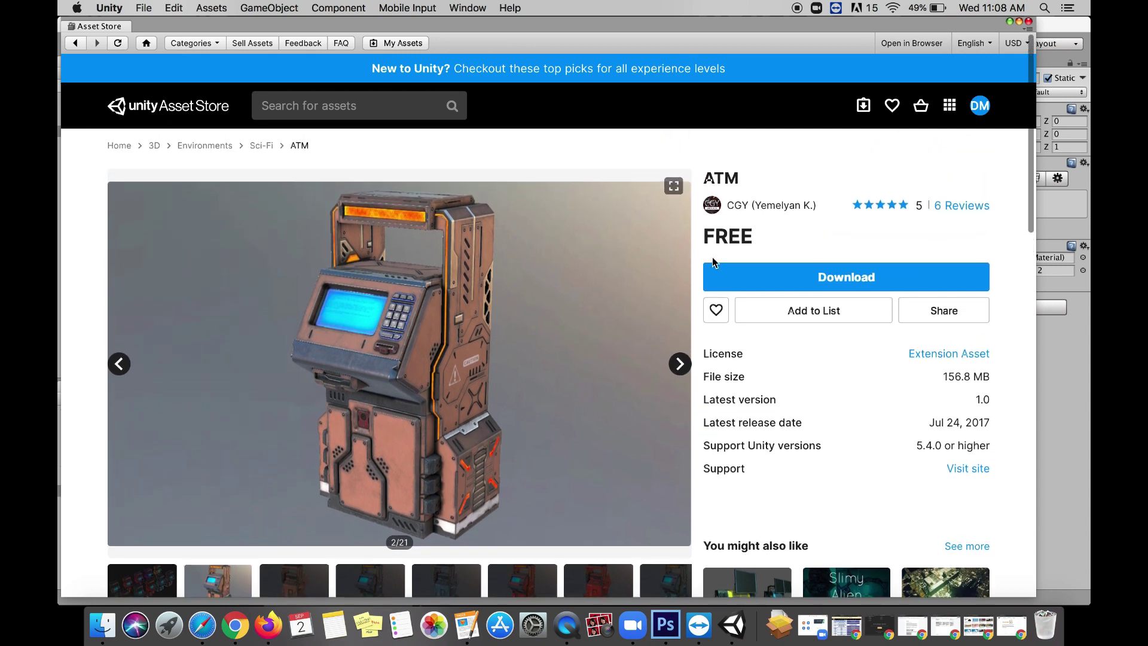
left_click(770, 278)
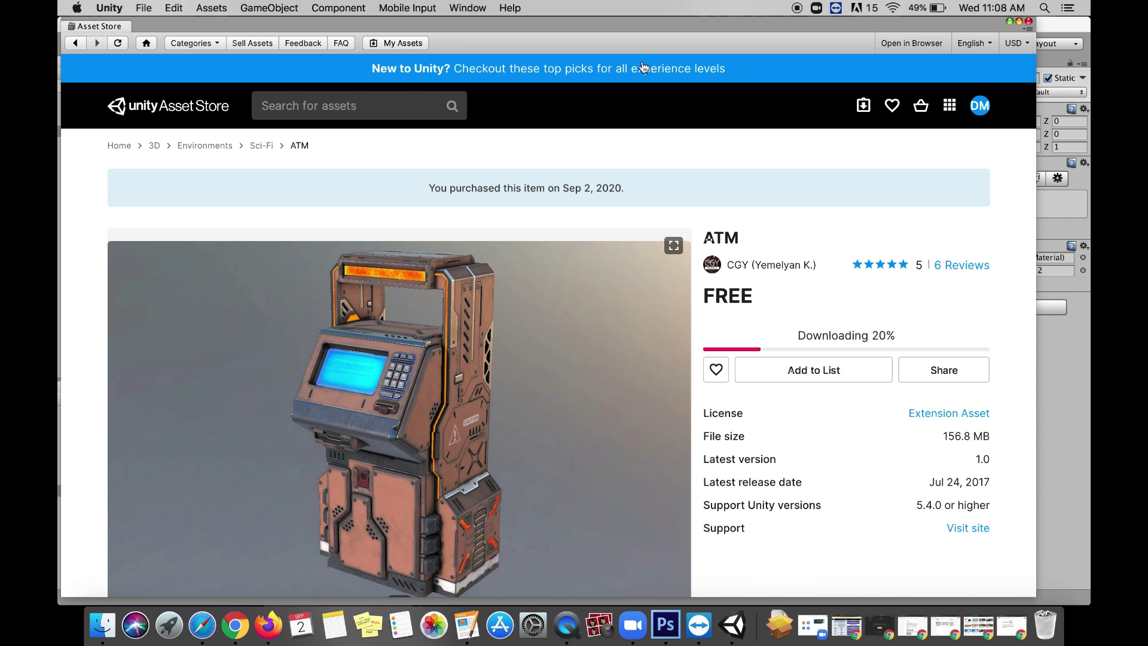
left_click_drag(245, 27, 328, 120)
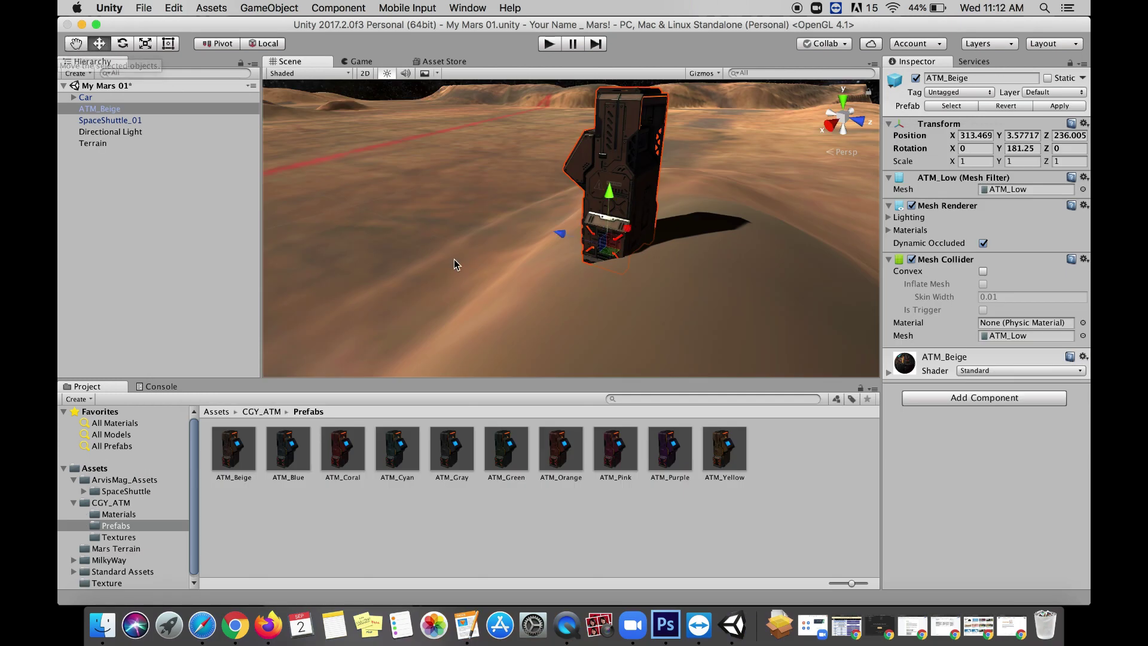
Step: Level the mound around the ATM base to about 2.98 using Paint Height, soft round brush, size 8
left_click(466, 272)
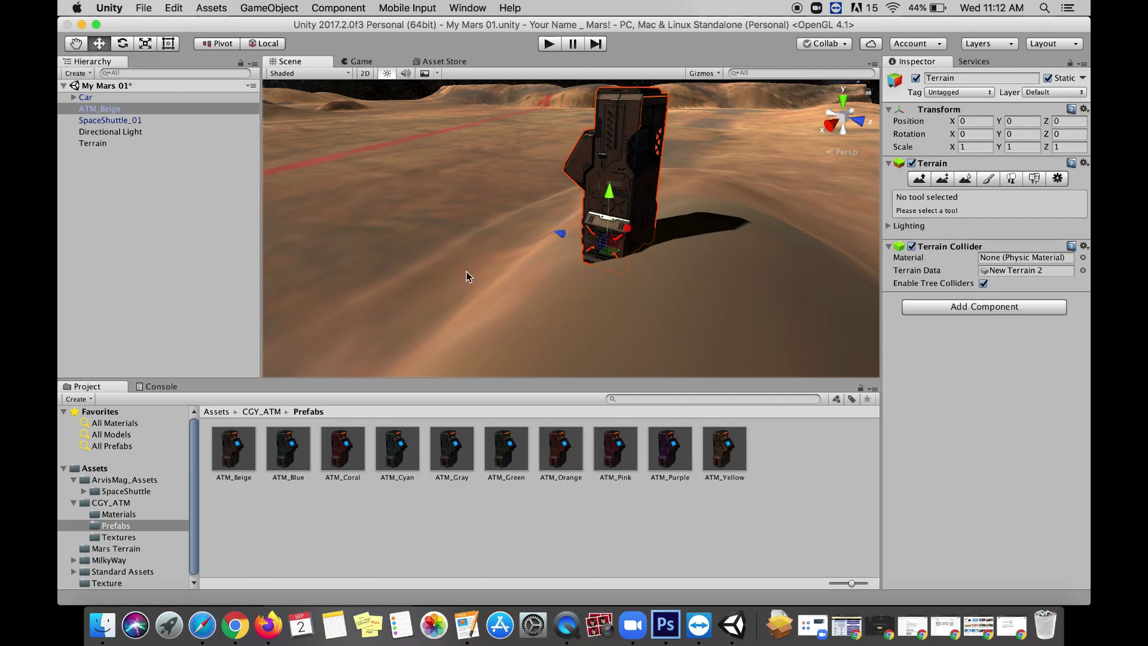
left_click(943, 179)
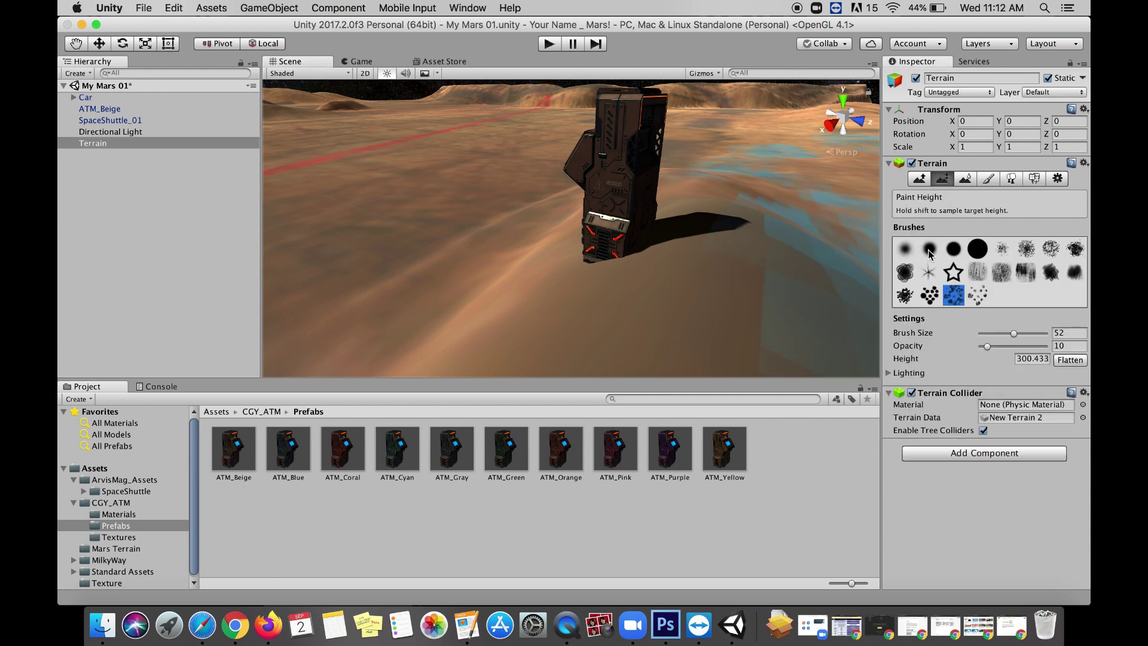
left_click(907, 250)
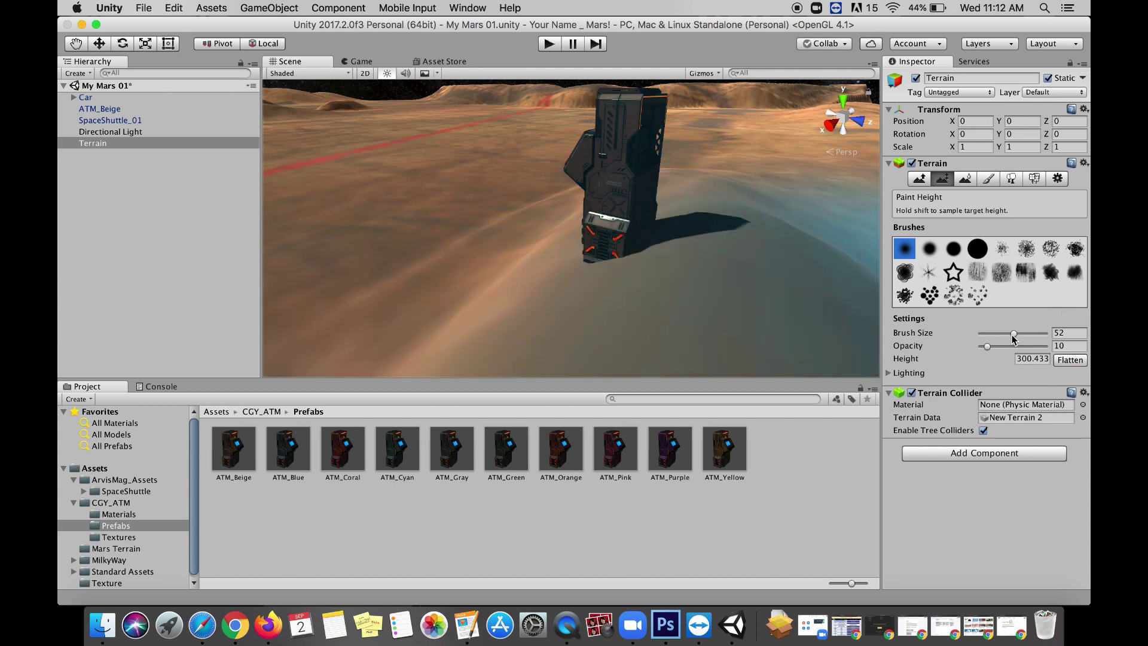
left_click_drag(1014, 334, 985, 335)
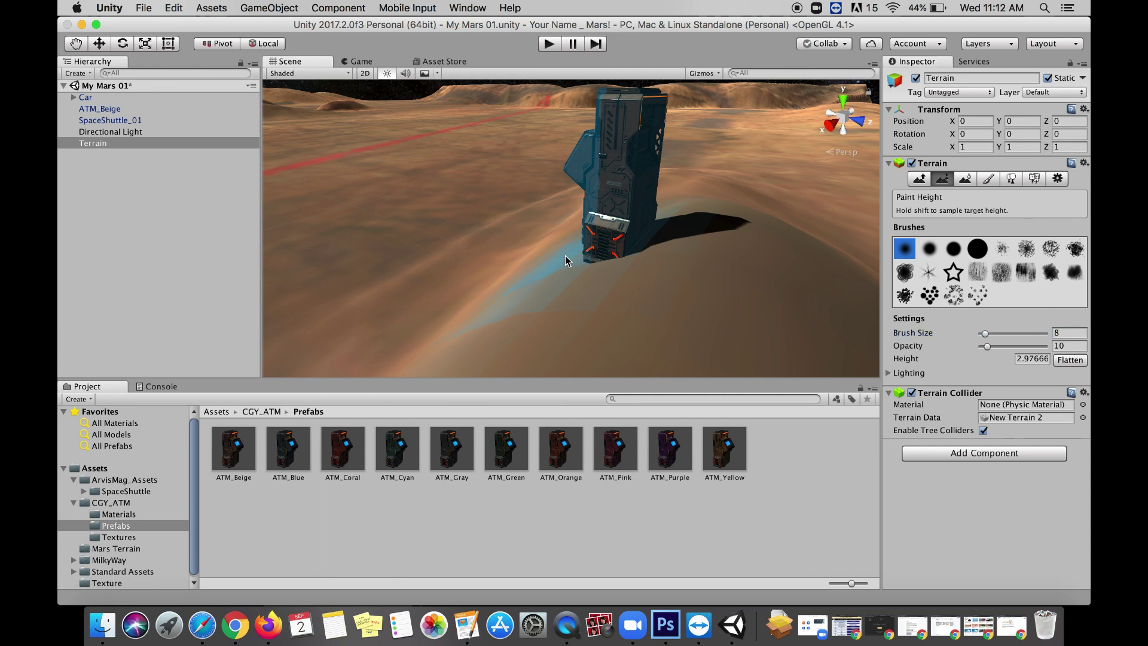
left_click(590, 270, "shift")
mouse_move(589, 269)
left_mouse_down()
mouse_move(571, 264)
mouse_move(626, 264)
mouse_move(597, 243)
mouse_move(630, 256)
mouse_move(680, 216)
left_mouse_up()
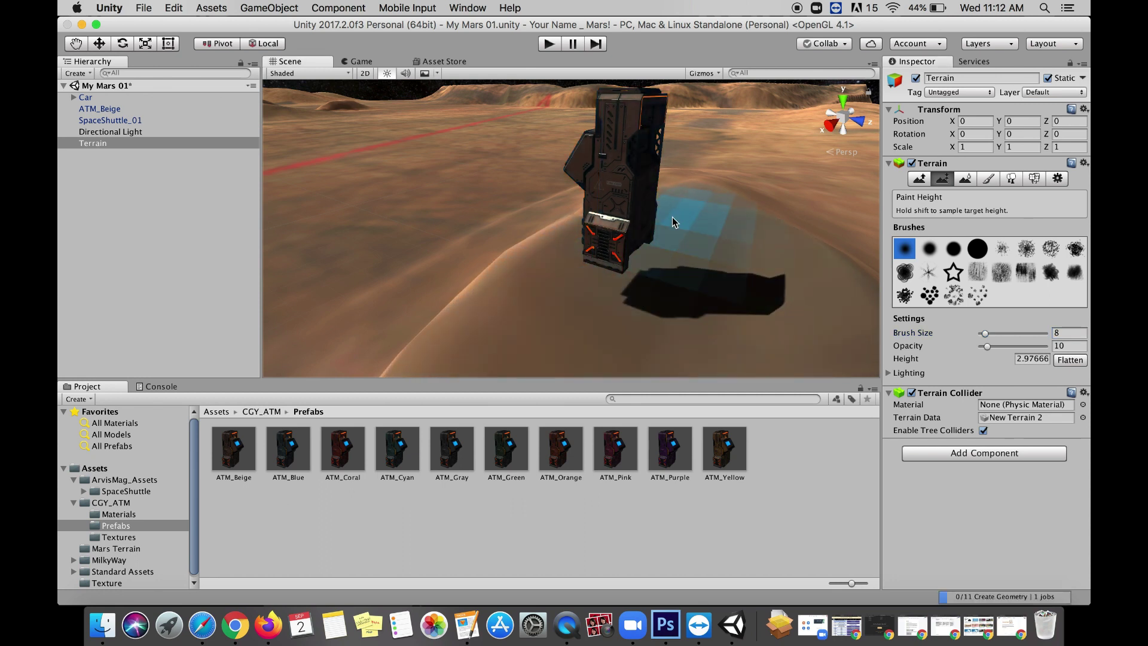
left_click(585, 258)
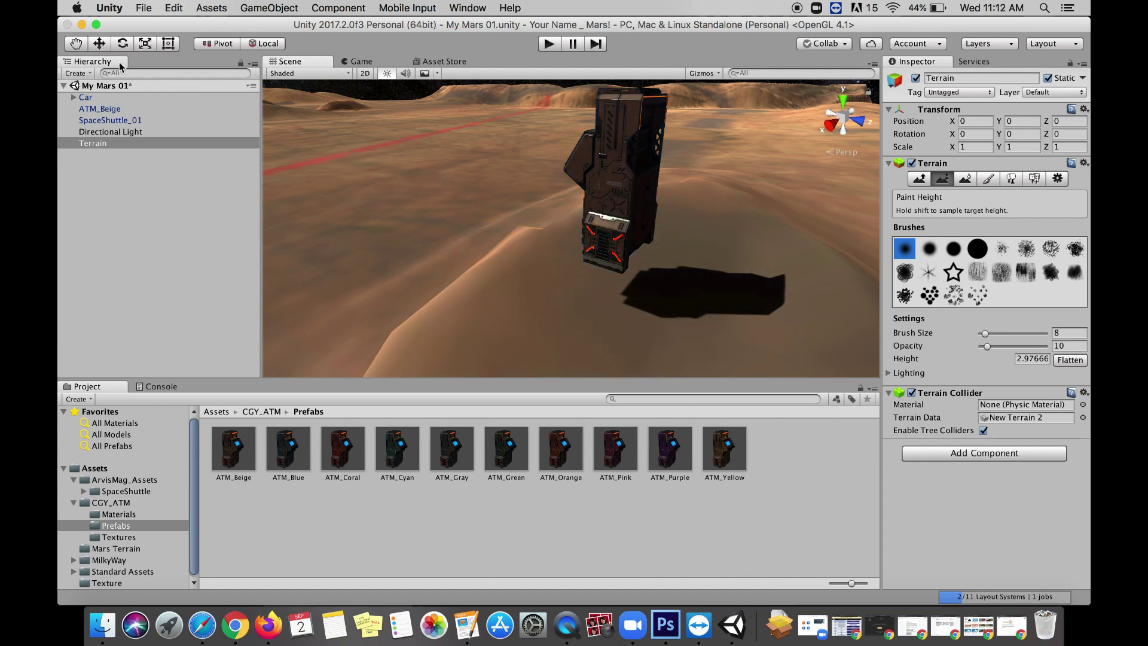
left_click(96, 44)
Step: Lower ATM_Beige from Y 3.57717 to 2.972 onto the levelled terrain
left_click(625, 174)
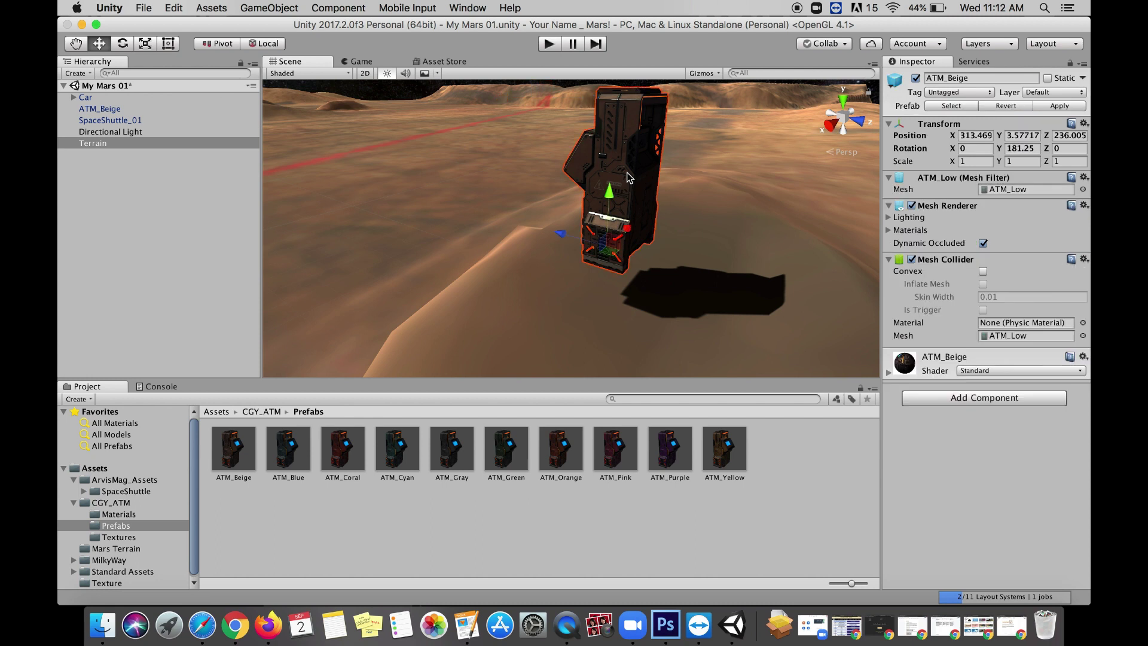
left_click_drag(611, 197, 618, 233)
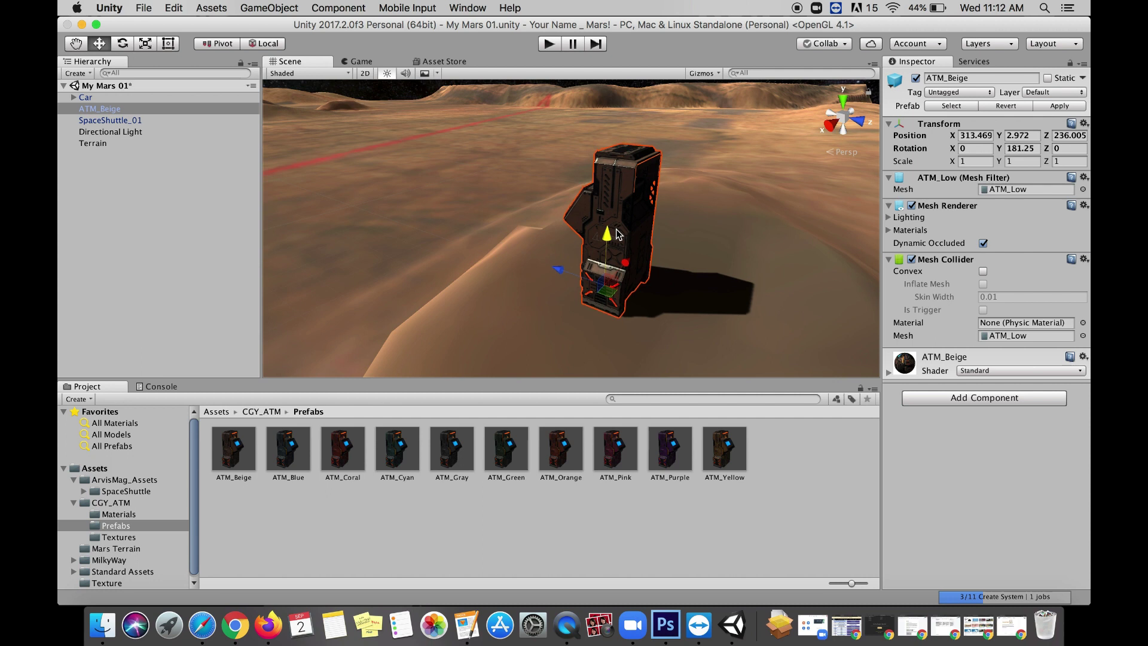
right_click_drag(544, 213, 594, 231)
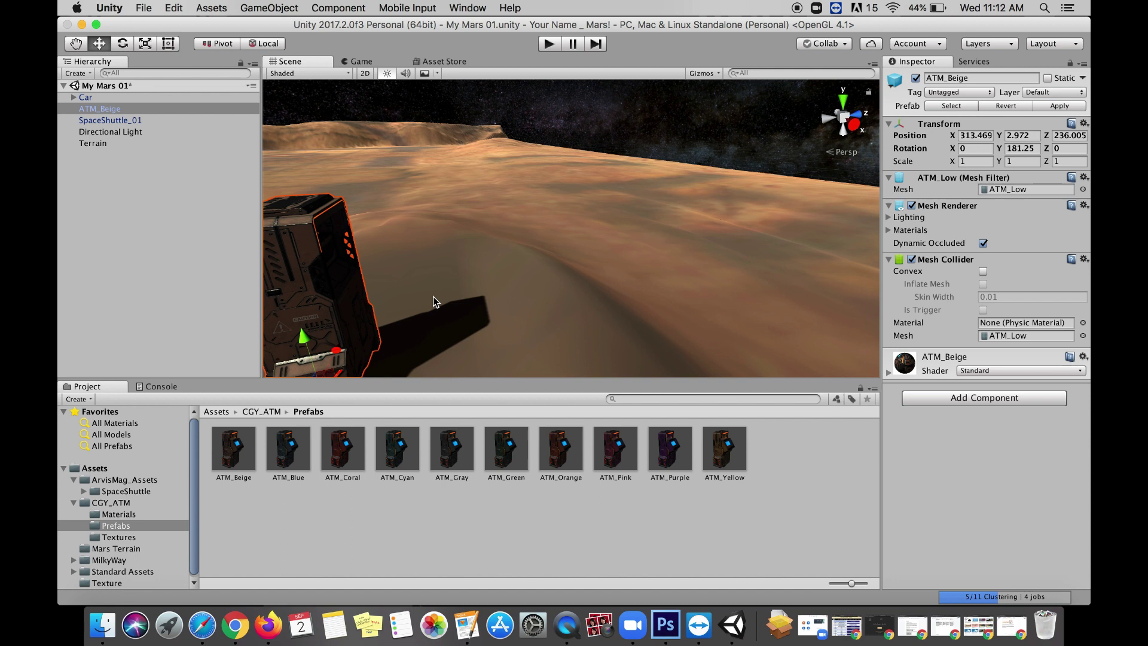
Step: Pan, orbit and zoom the Scene view to face the ATM front-on, then deselect it
left_click(76, 43)
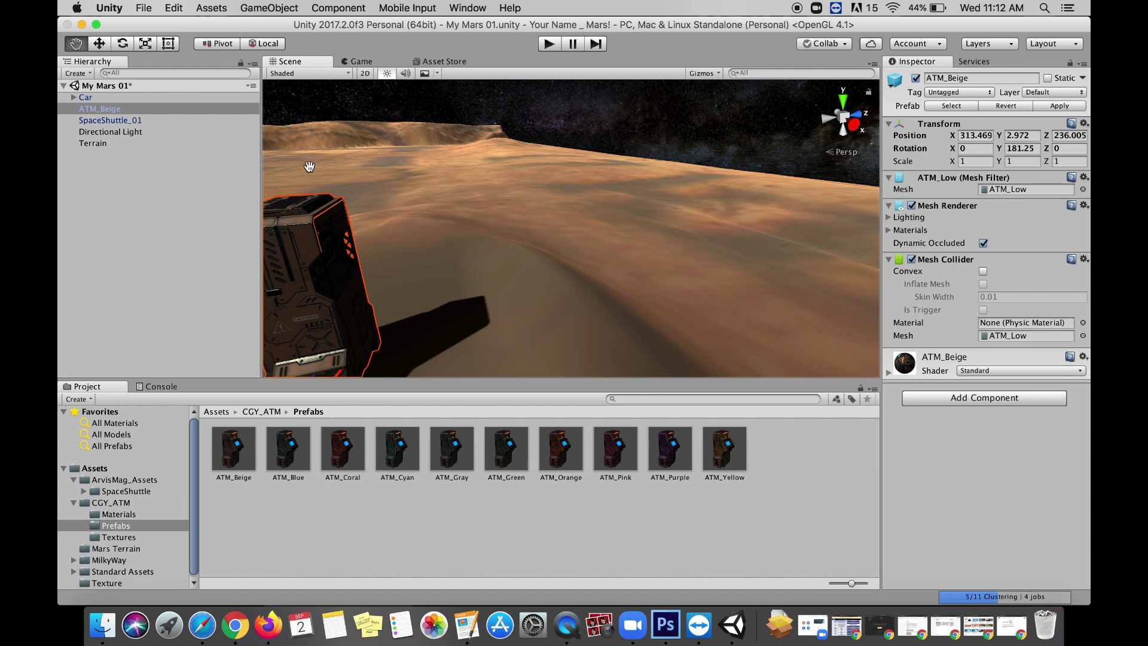
left_click_drag(309, 167, 454, 128)
left_click_drag(449, 175, 595, 159, "alt")
right_click_drag(595, 159, 544, 203, "alt")
left_click_drag(544, 203, 752, 231, "alt")
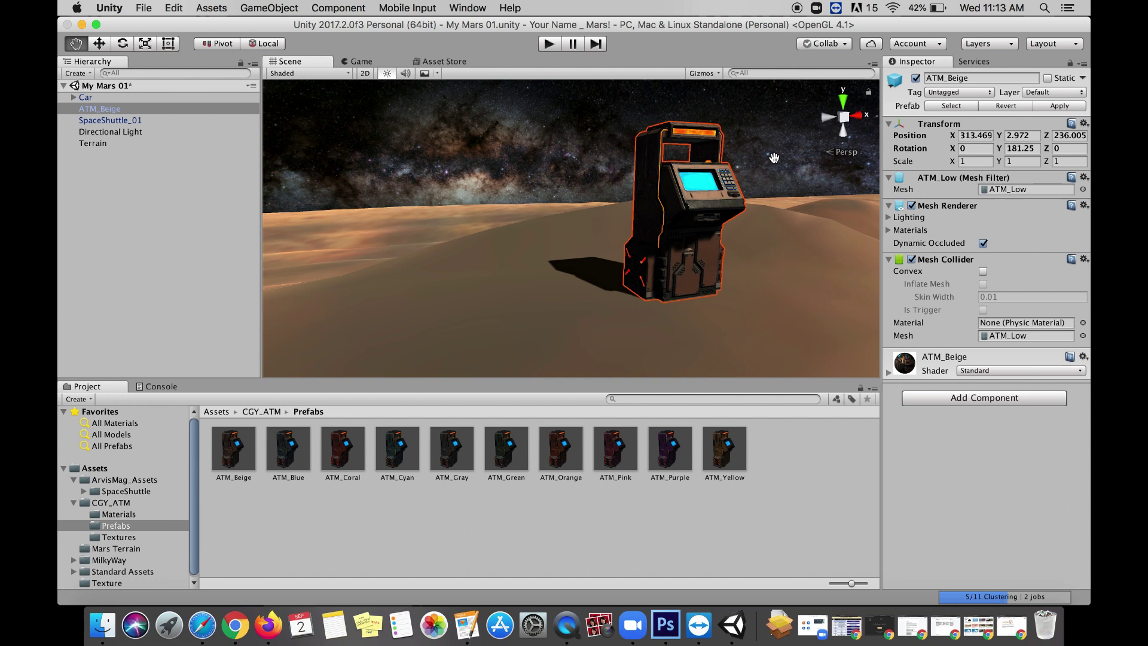
left_click(99, 43)
left_click(287, 128)
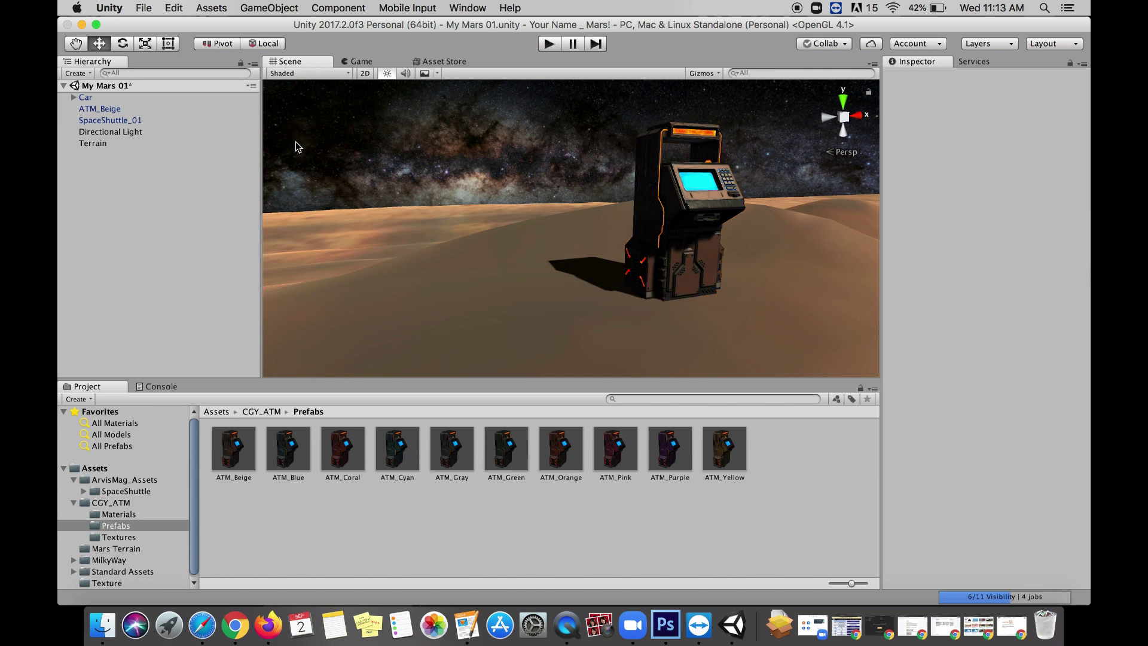
left_click(548, 43)
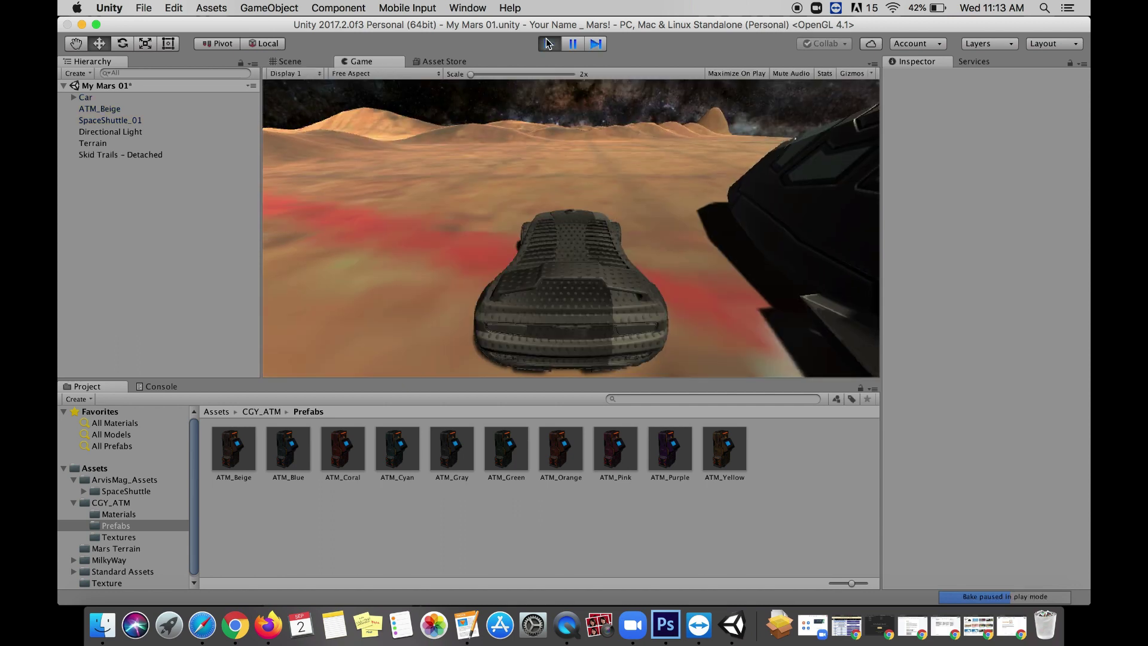
key("Left")
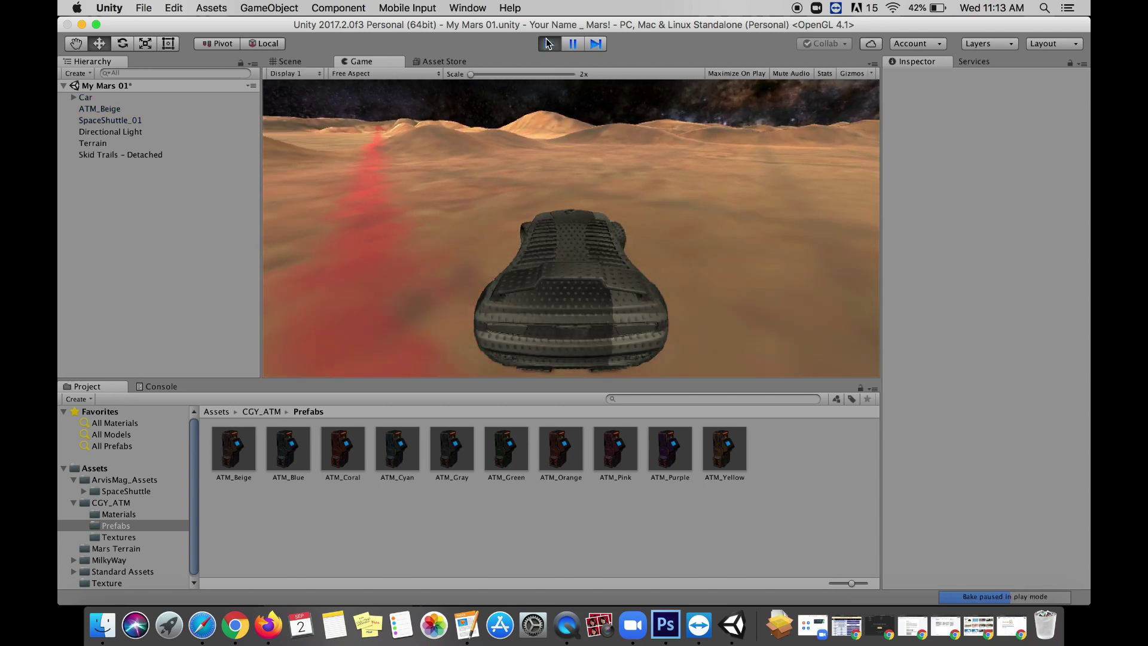
key("Left")
key("Down")
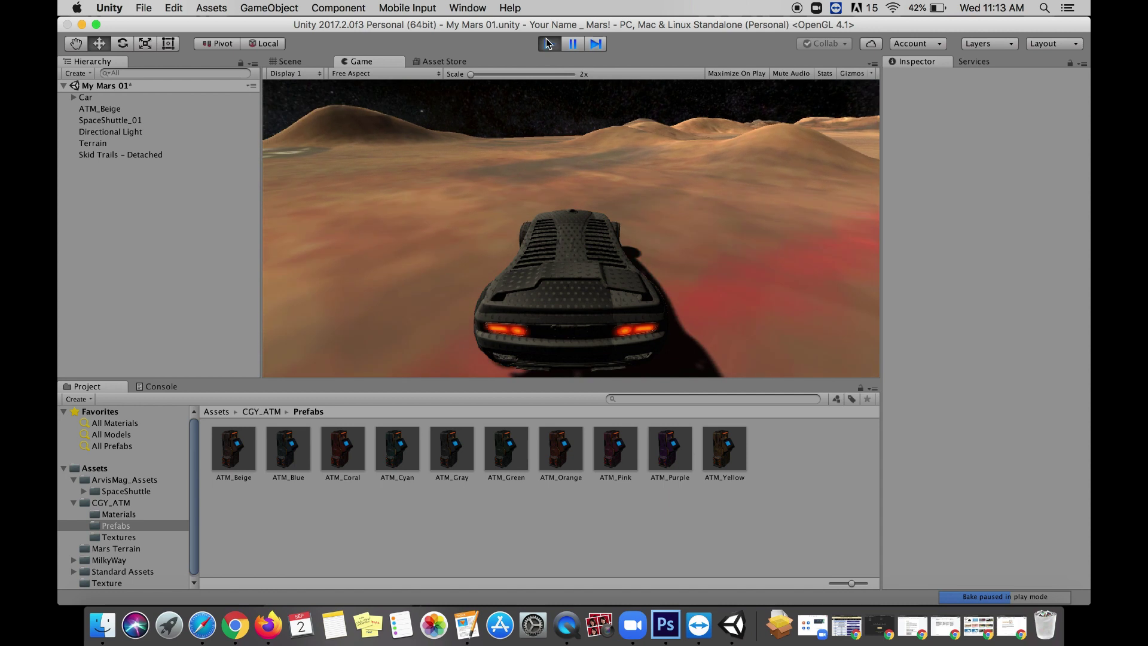
key("Left")
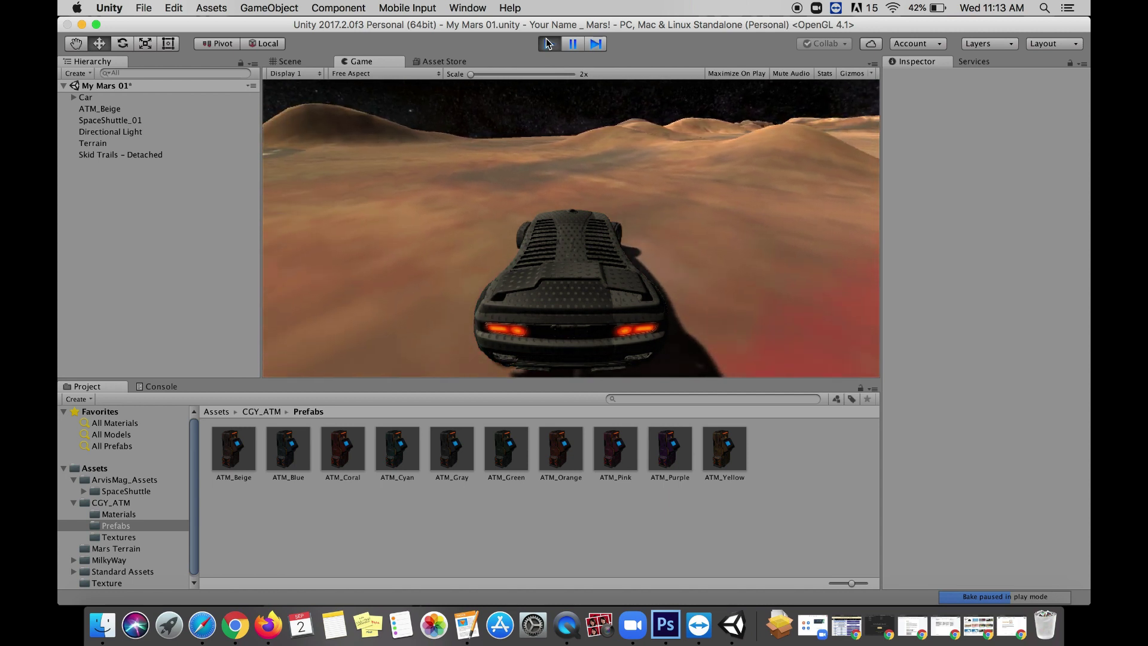
key("Left")
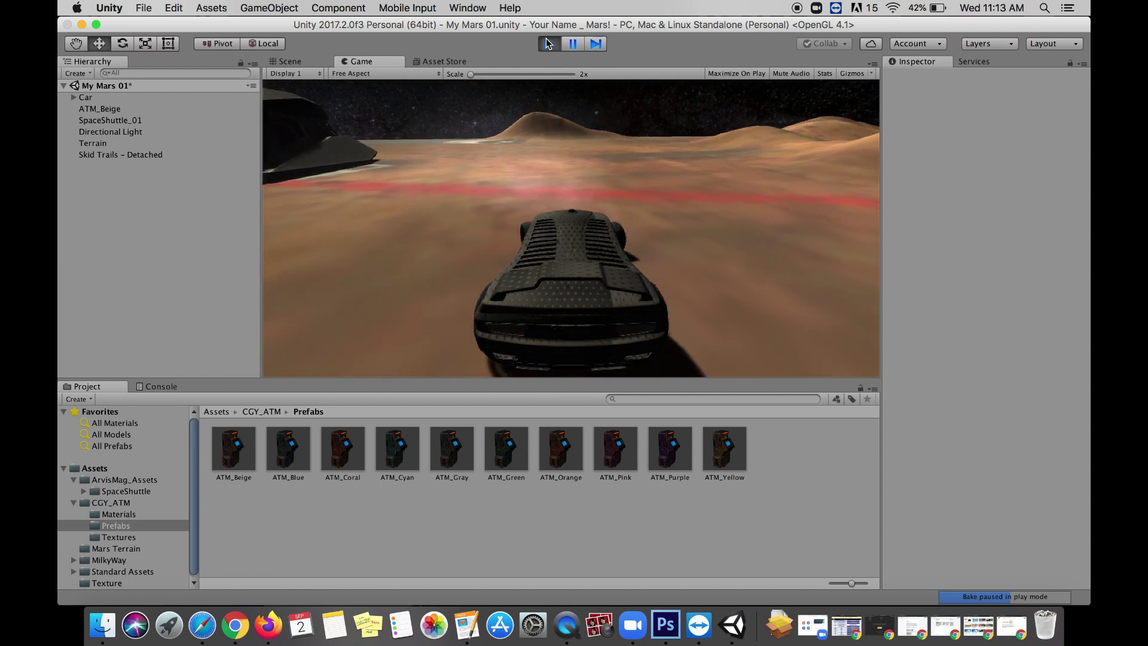
key("Left")
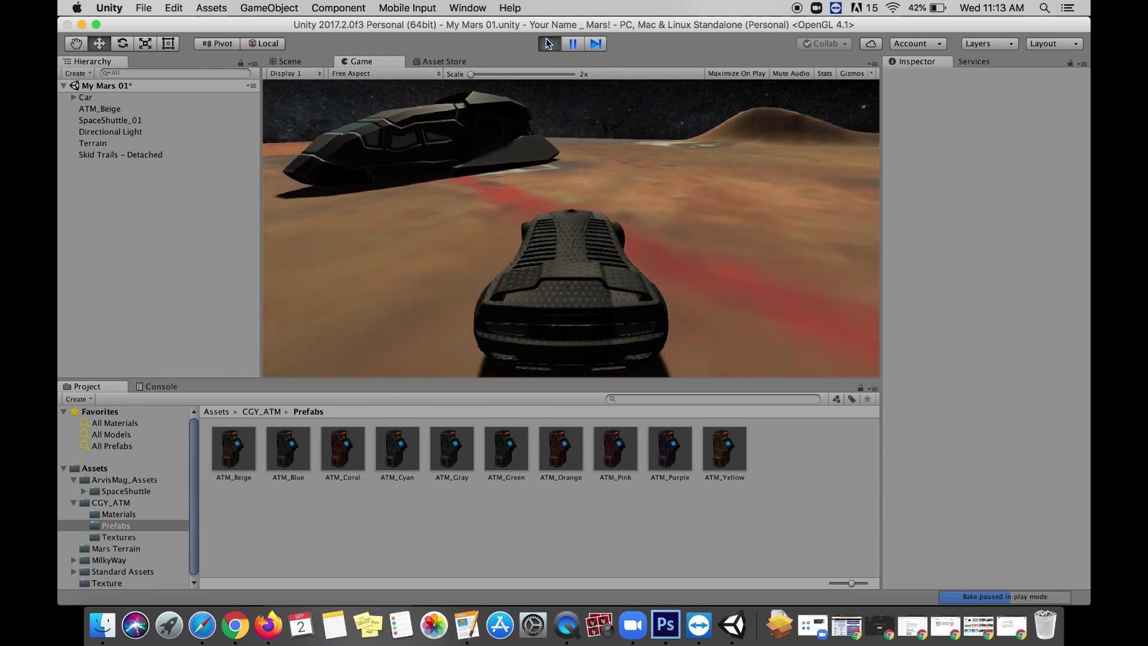
key("Left")
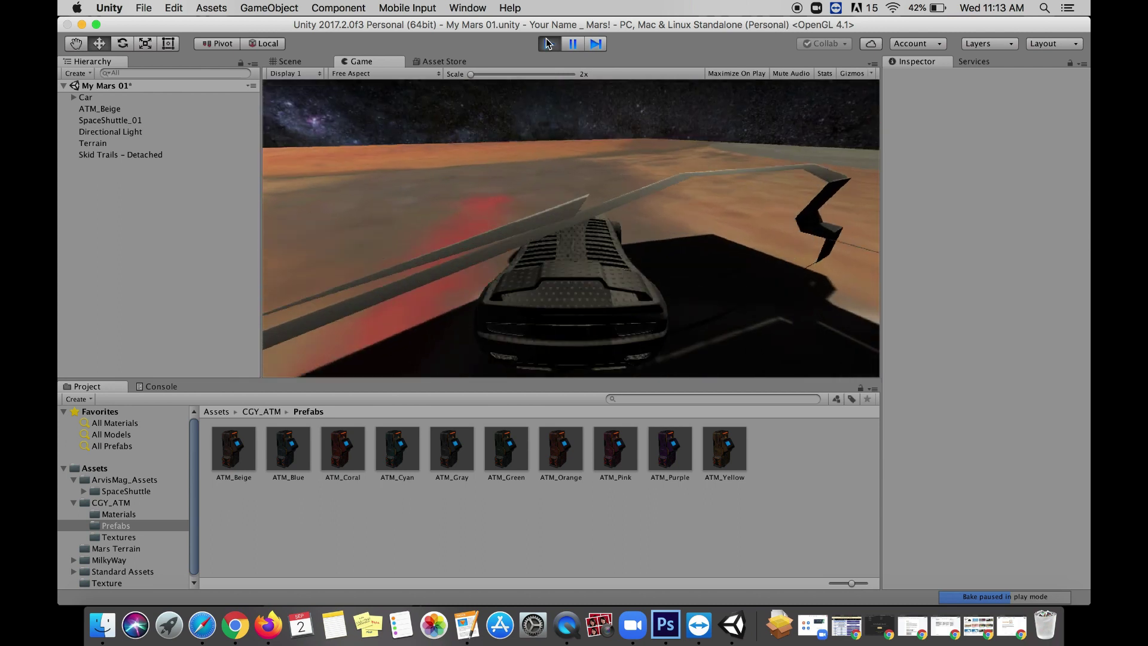
key("Left")
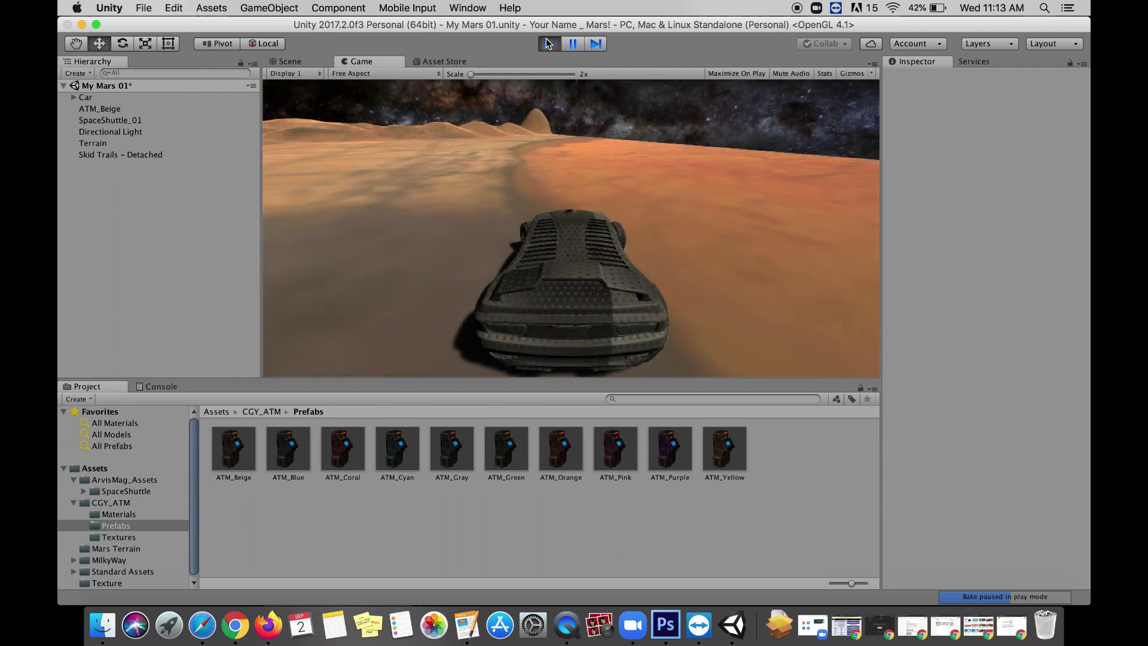
key("Left")
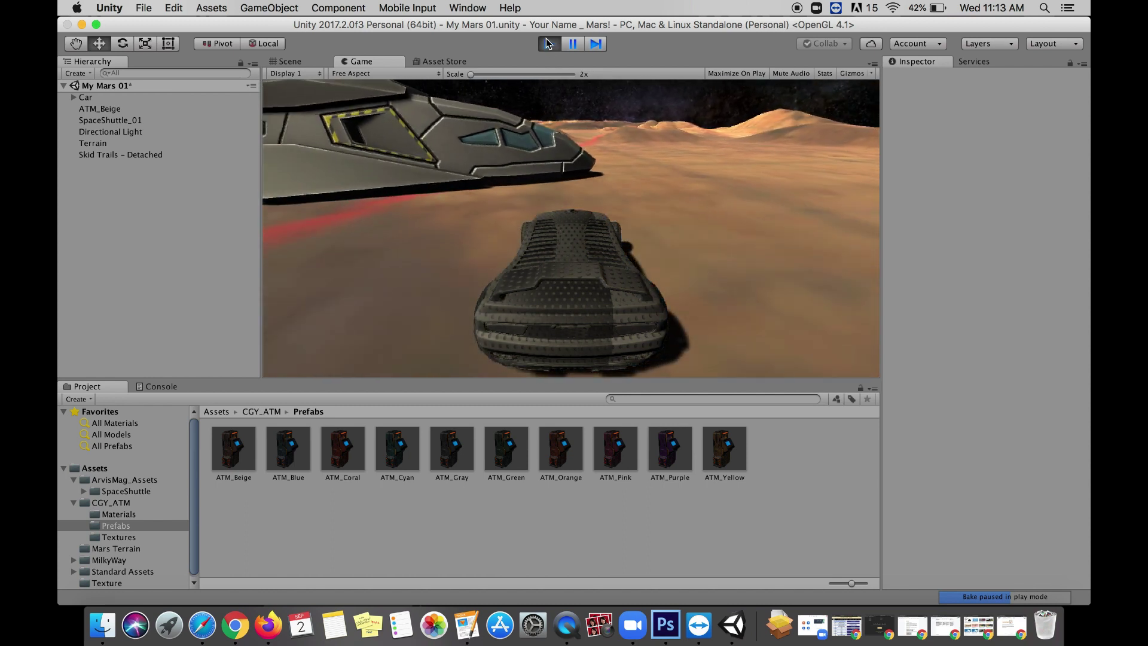
key("Left")
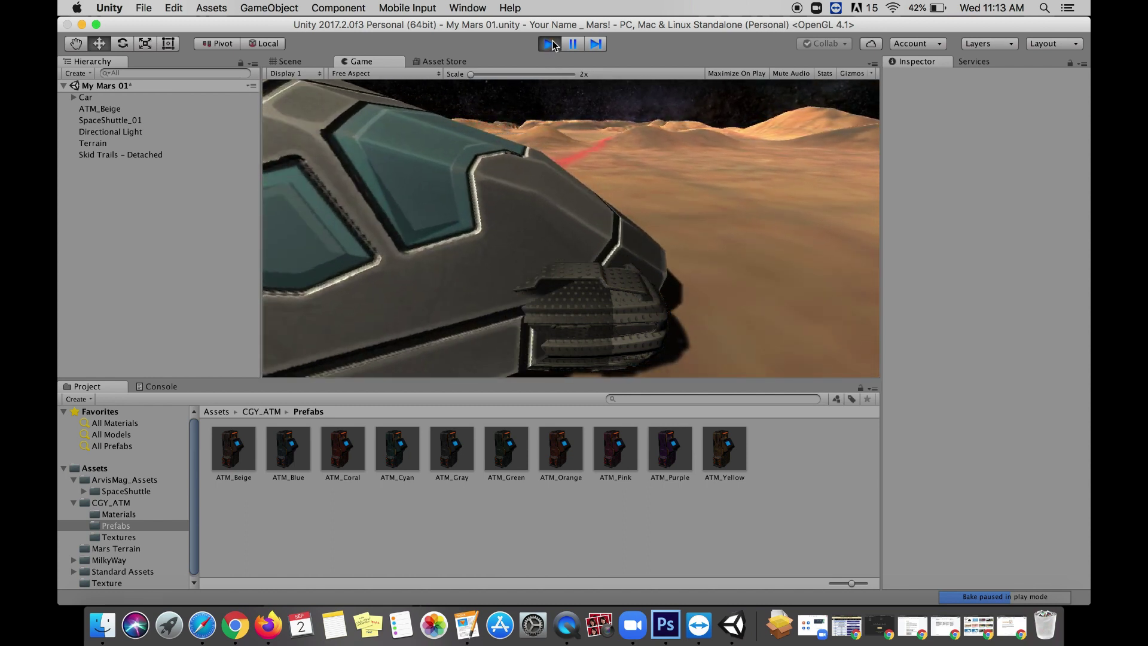
left_click(549, 44)
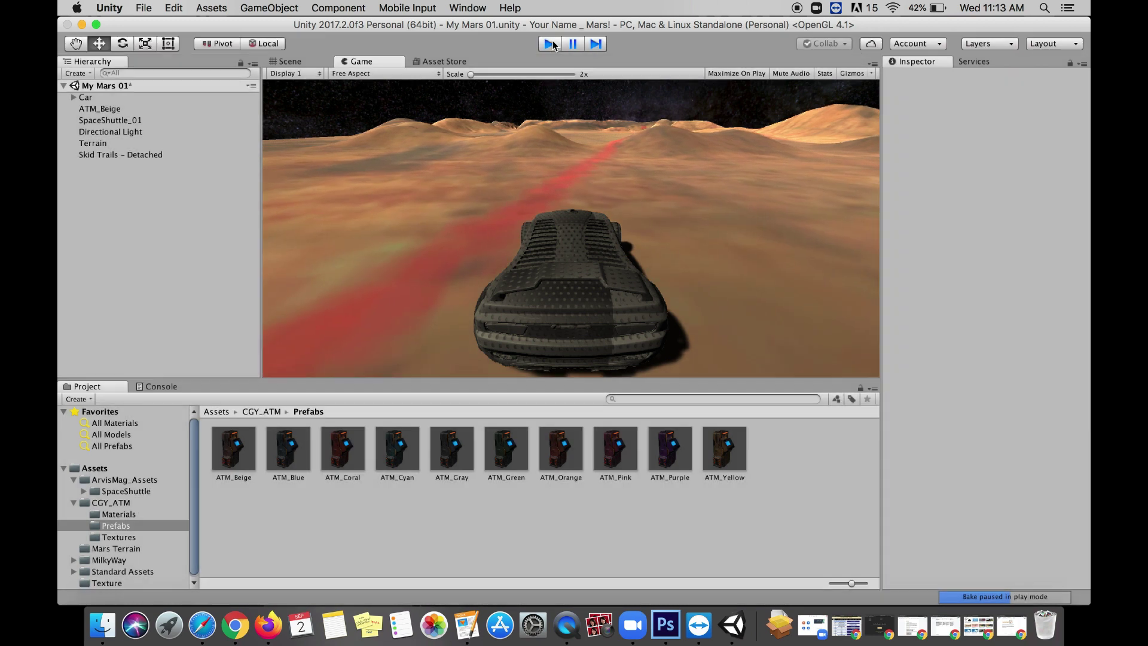
Step: Save the My Mars 01 scene with File > Save Scenes
left_click(146, 8)
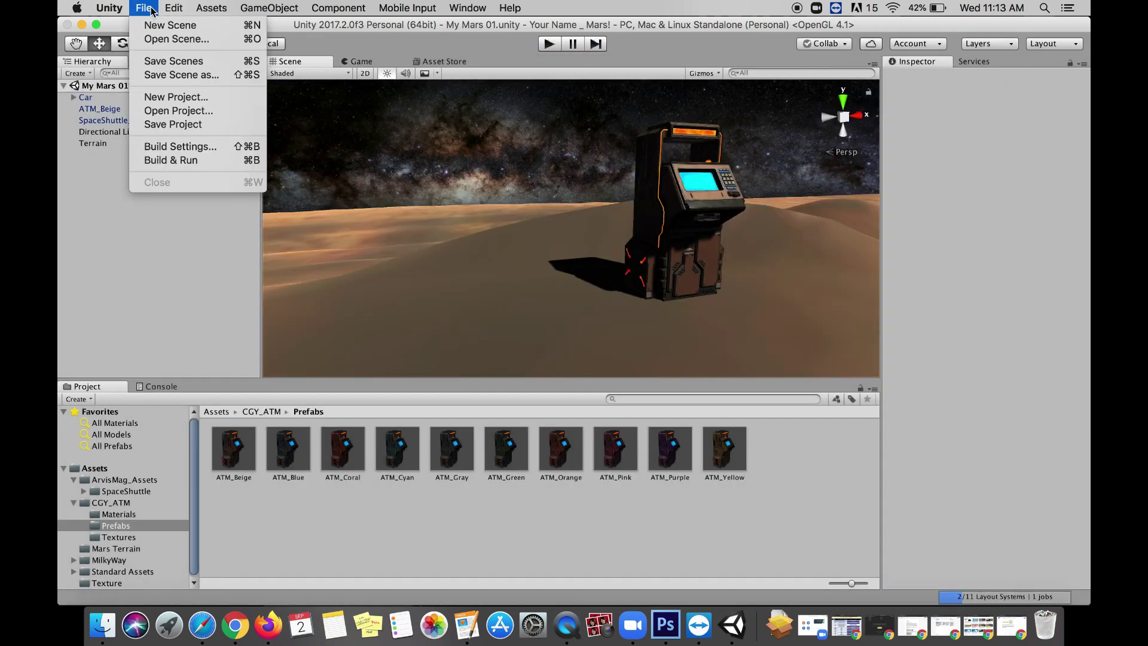
left_click(161, 61)
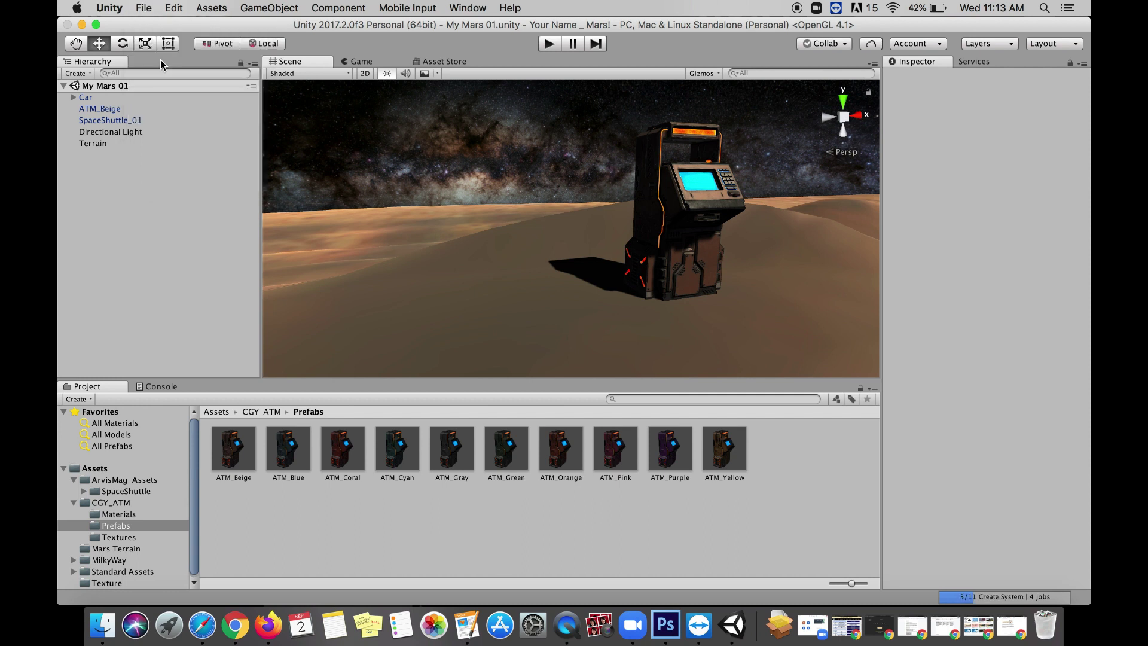